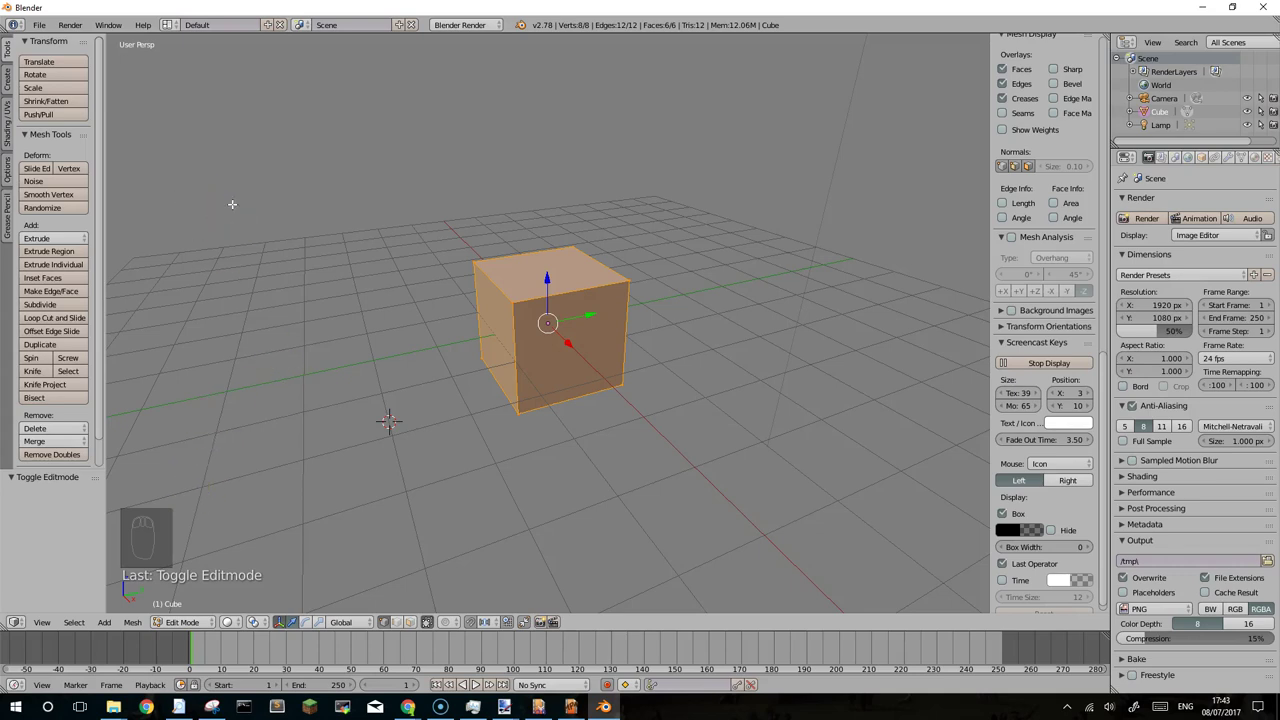
Reload the default start-up scene and zoom in on the default cube.
left_click(38, 24)
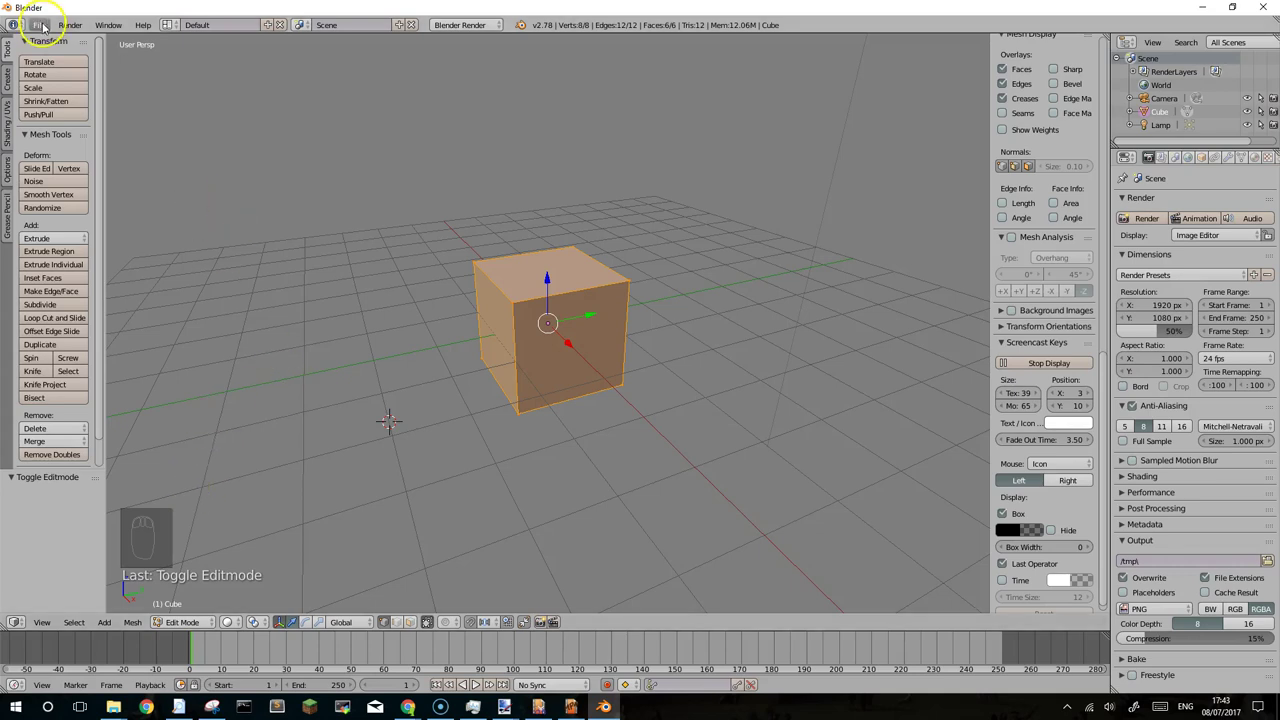
left_click(45, 36)
left_click(48, 50)
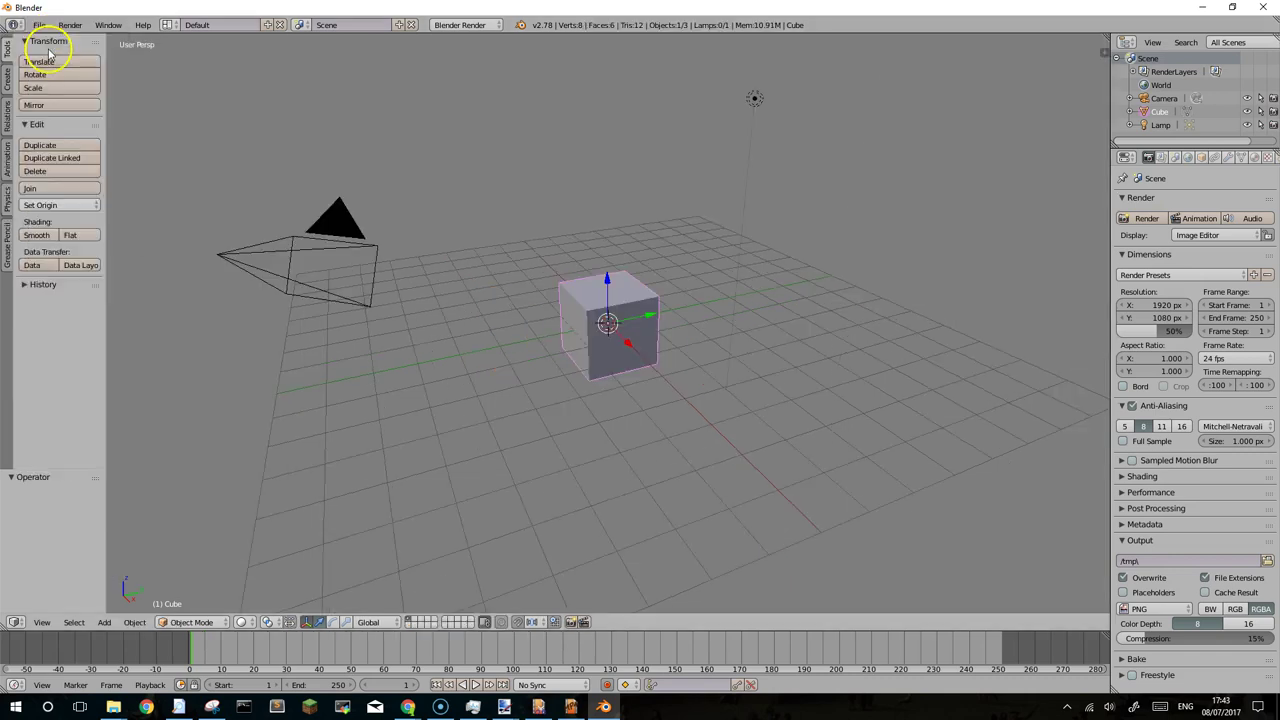
scroll(565, 320, "up", 1)
scroll(565, 320, "up", 2)
scroll(565, 320, "up", 1)
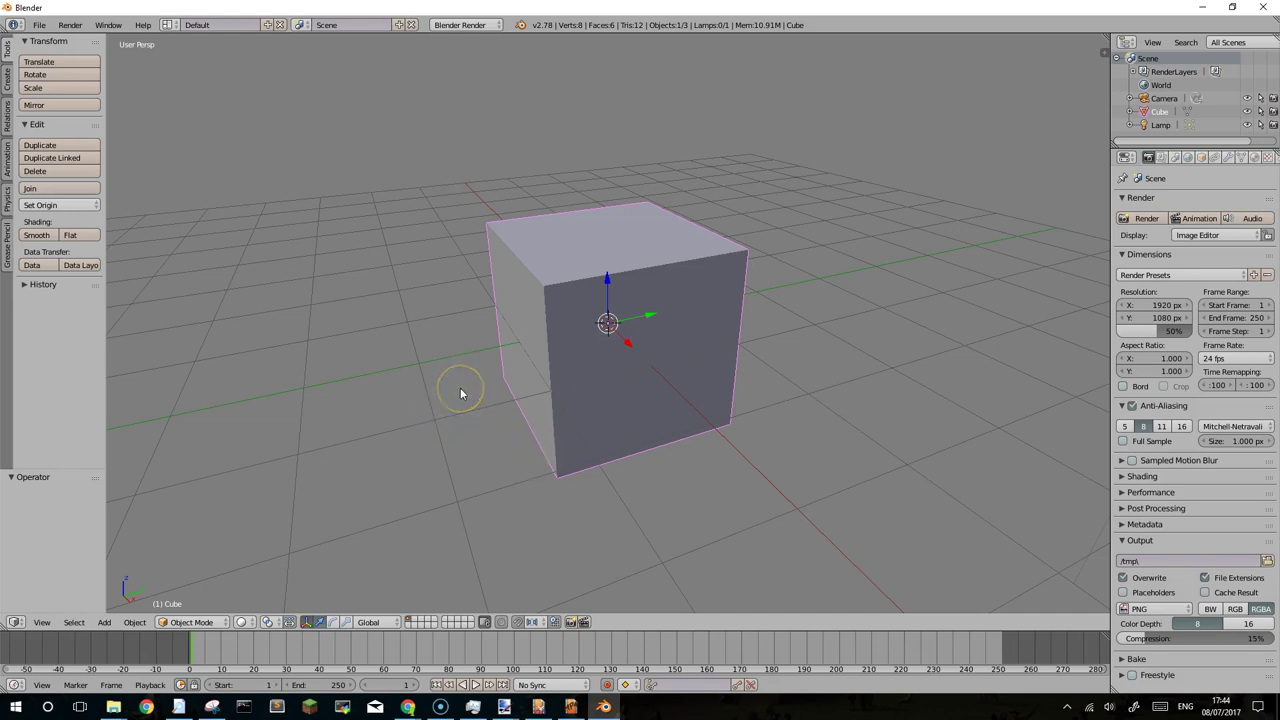
scroll(460, 393, "up", 1)
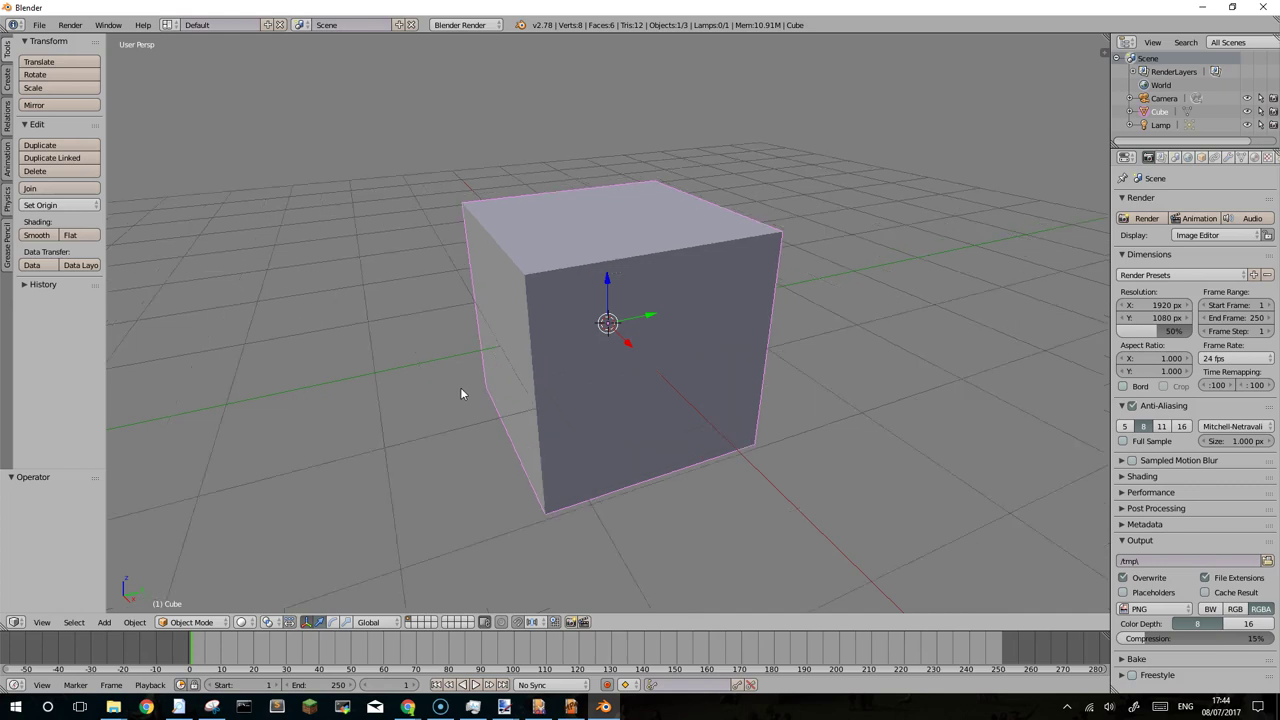
scroll(460, 393, "up", 2)
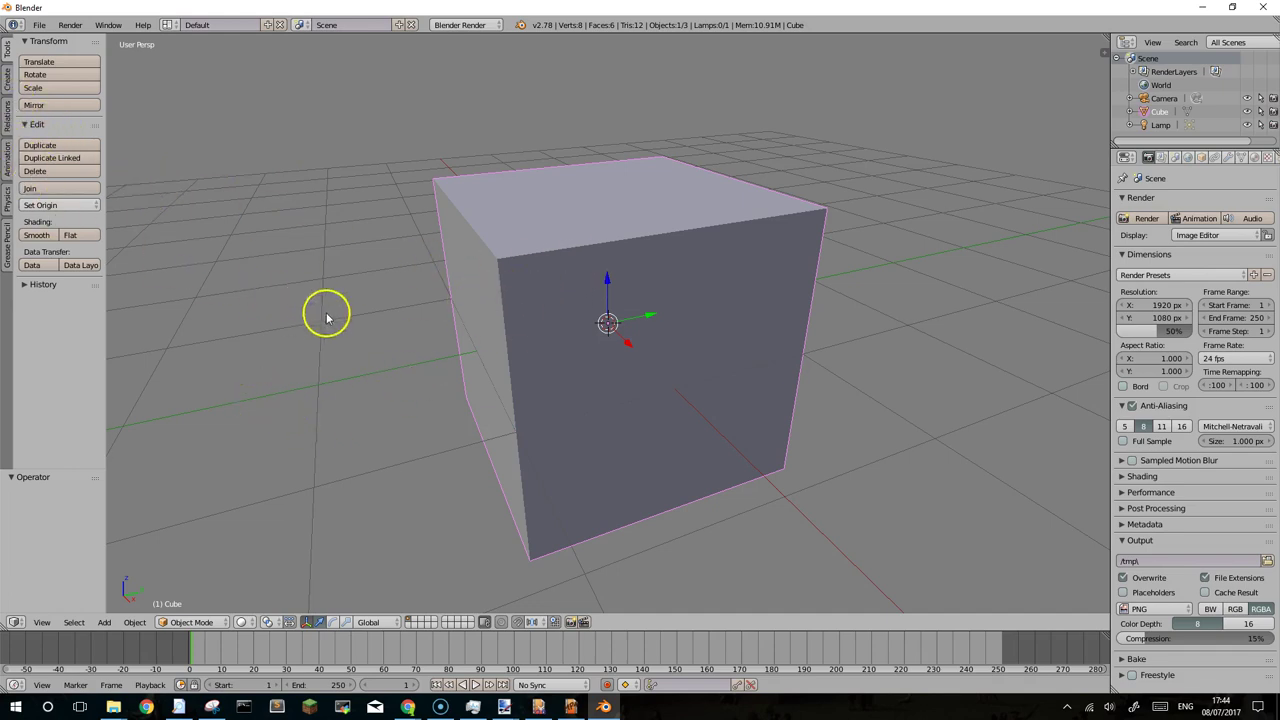
Subdivide the whole cube once in Edit Mode, then return to Object Mode.
key("Tab")
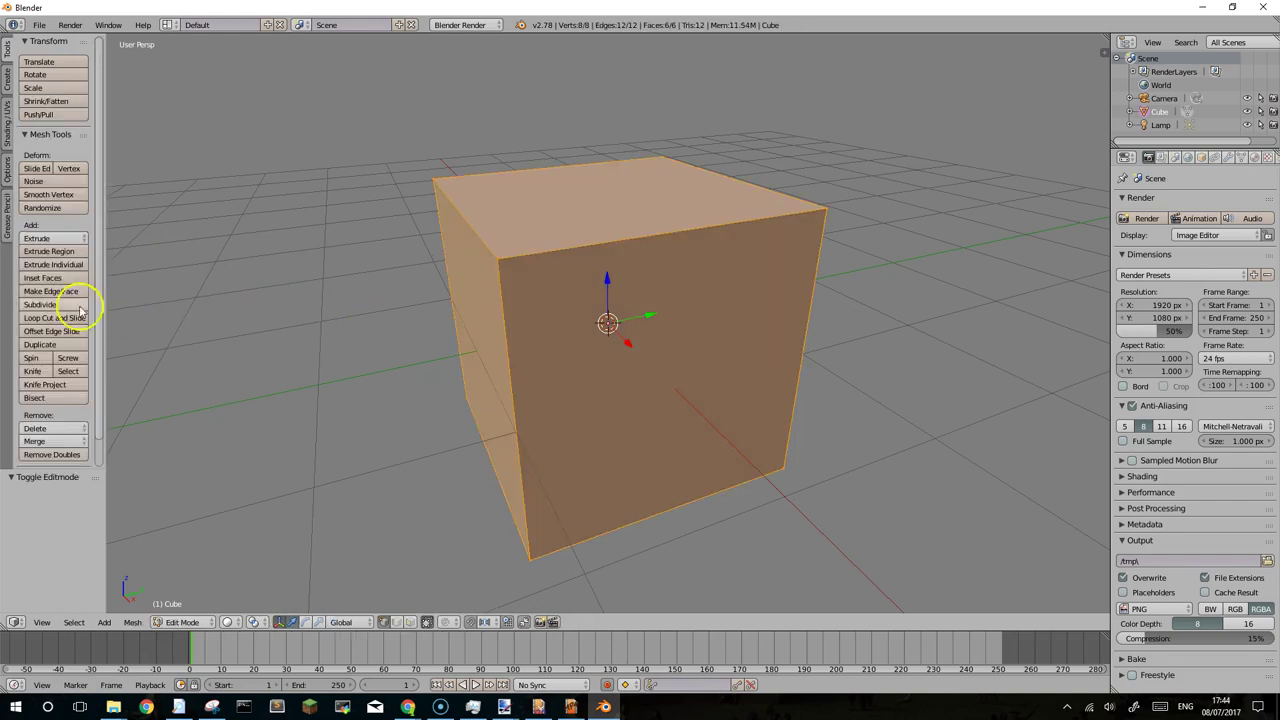
left_click(47, 304)
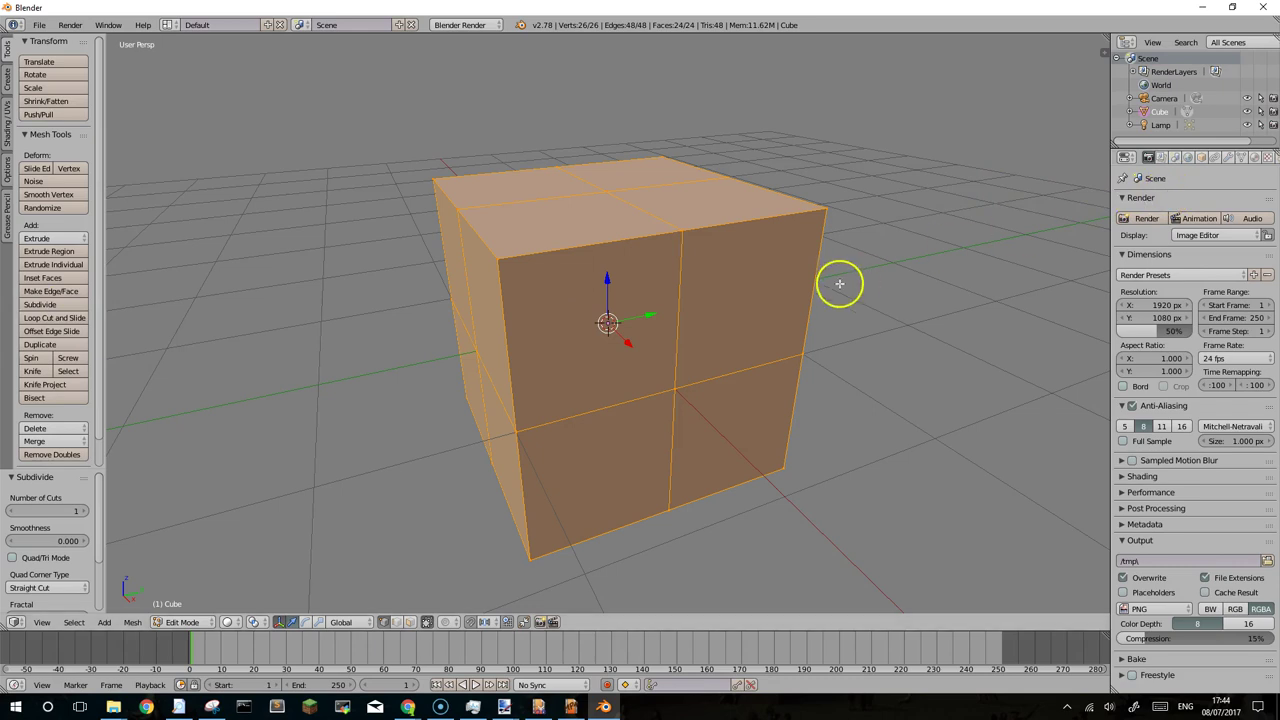
key("Tab")
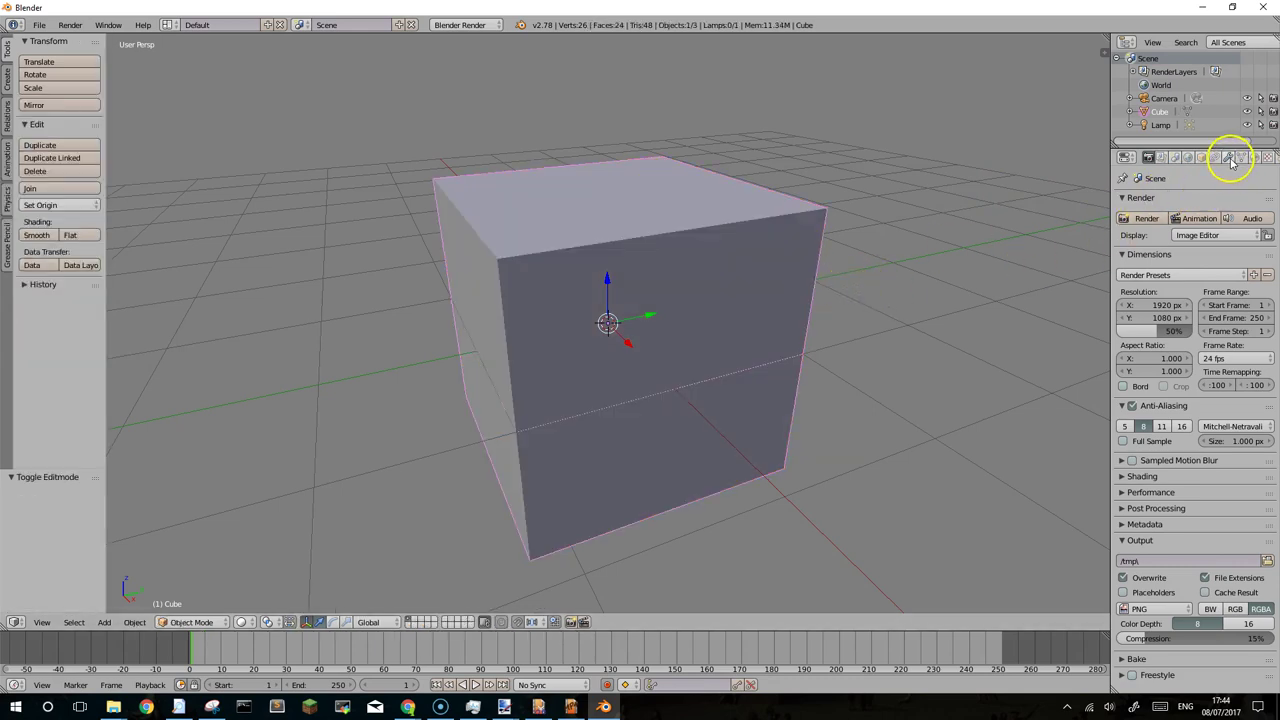
Add a Subdivision Surface modifier with viewport level 3 and apply it to the mesh.
left_click(1229, 158)
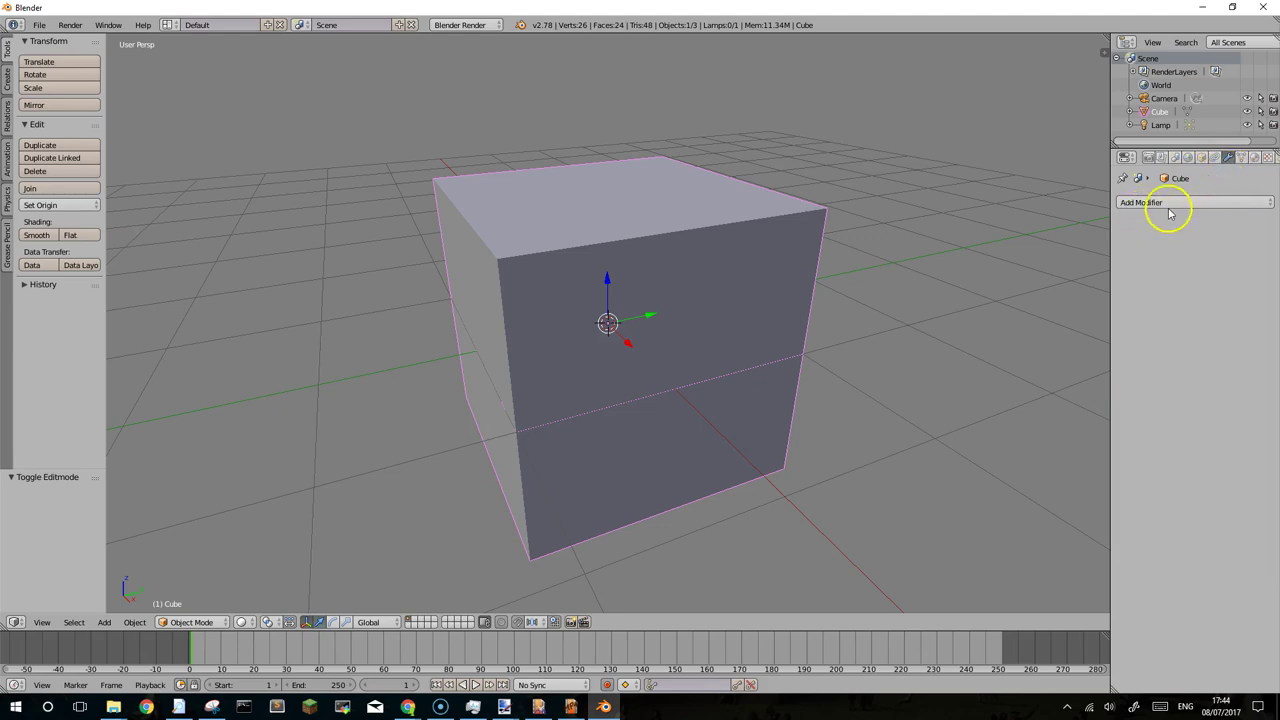
left_click(1170, 205)
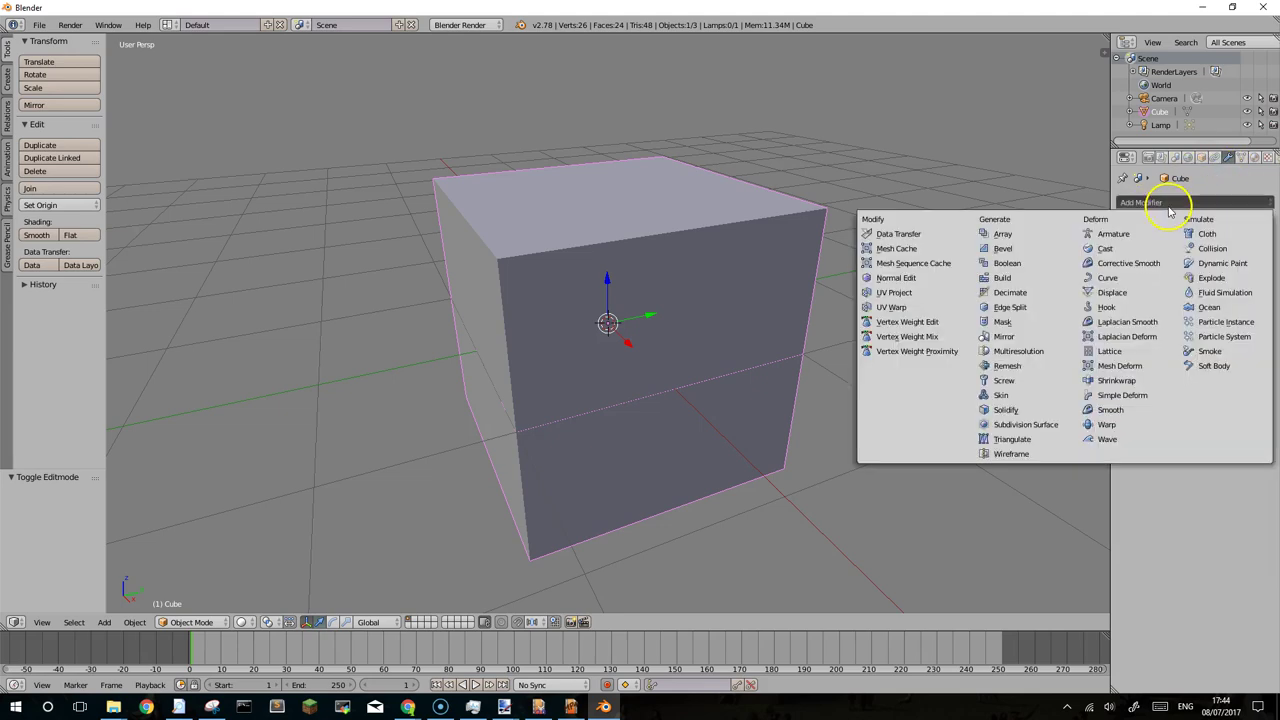
left_click(1006, 425)
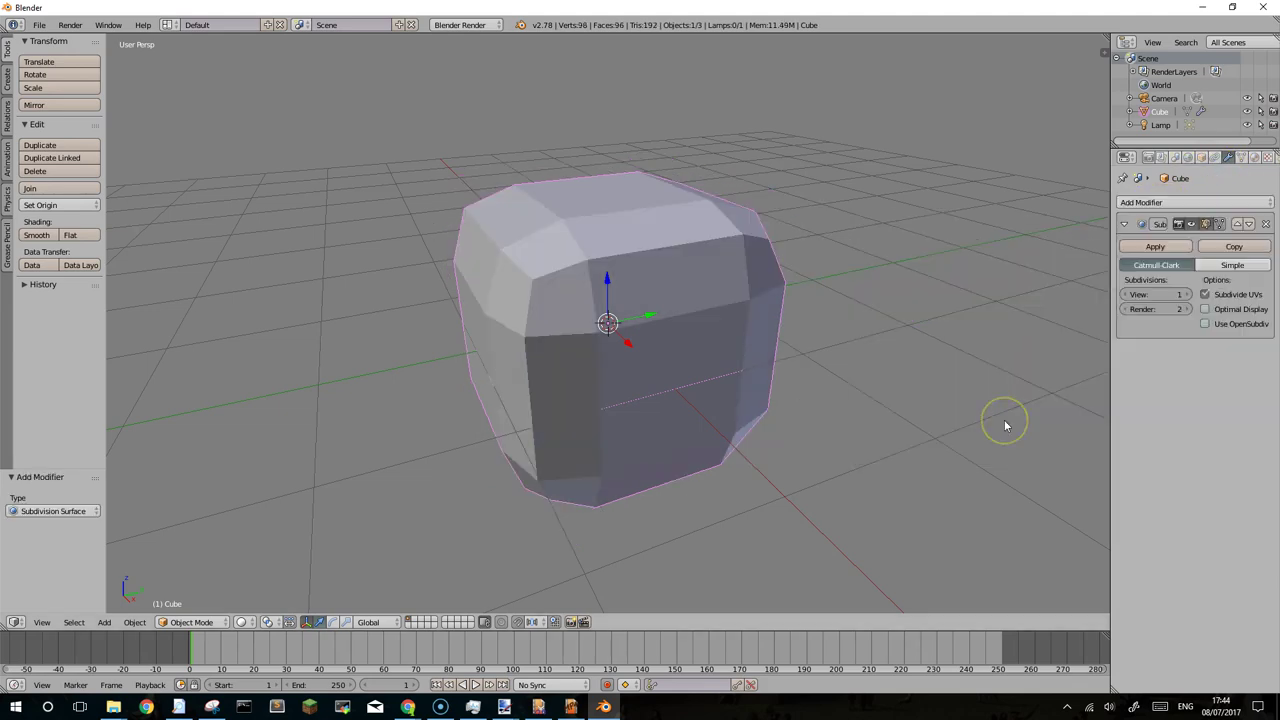
left_click(1187, 294)
left_click(1187, 294)
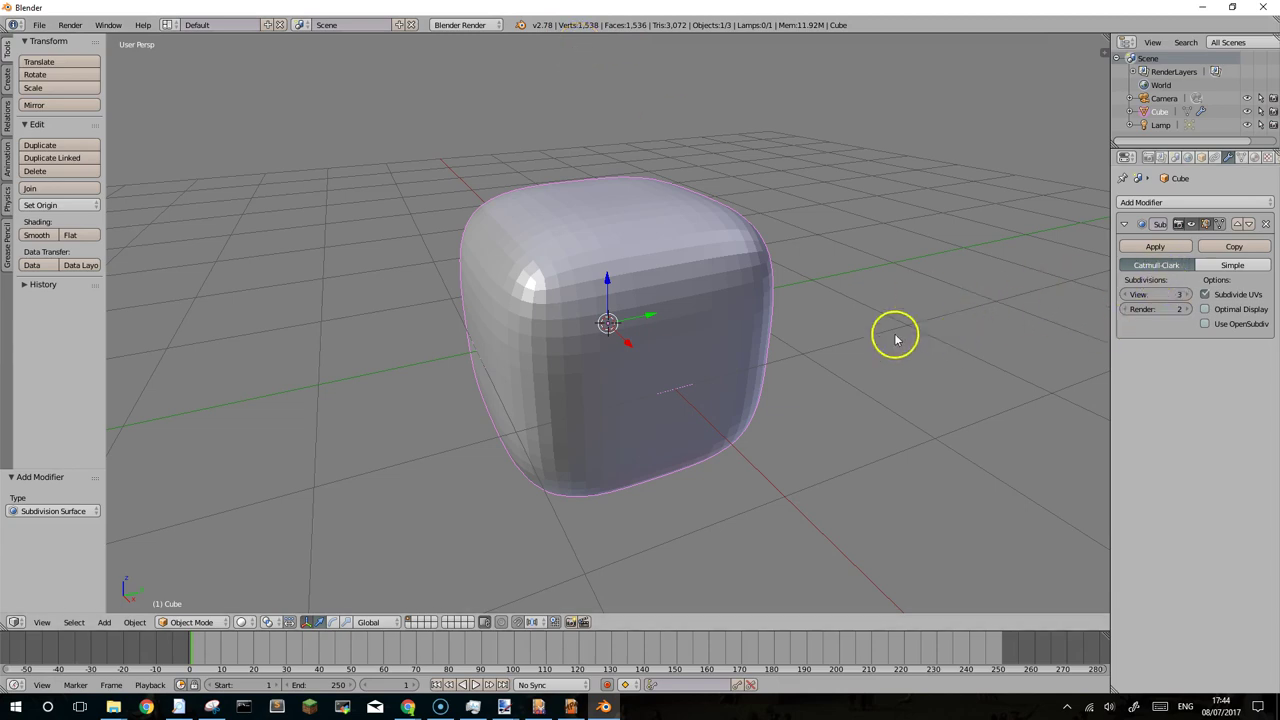
left_click(1158, 248)
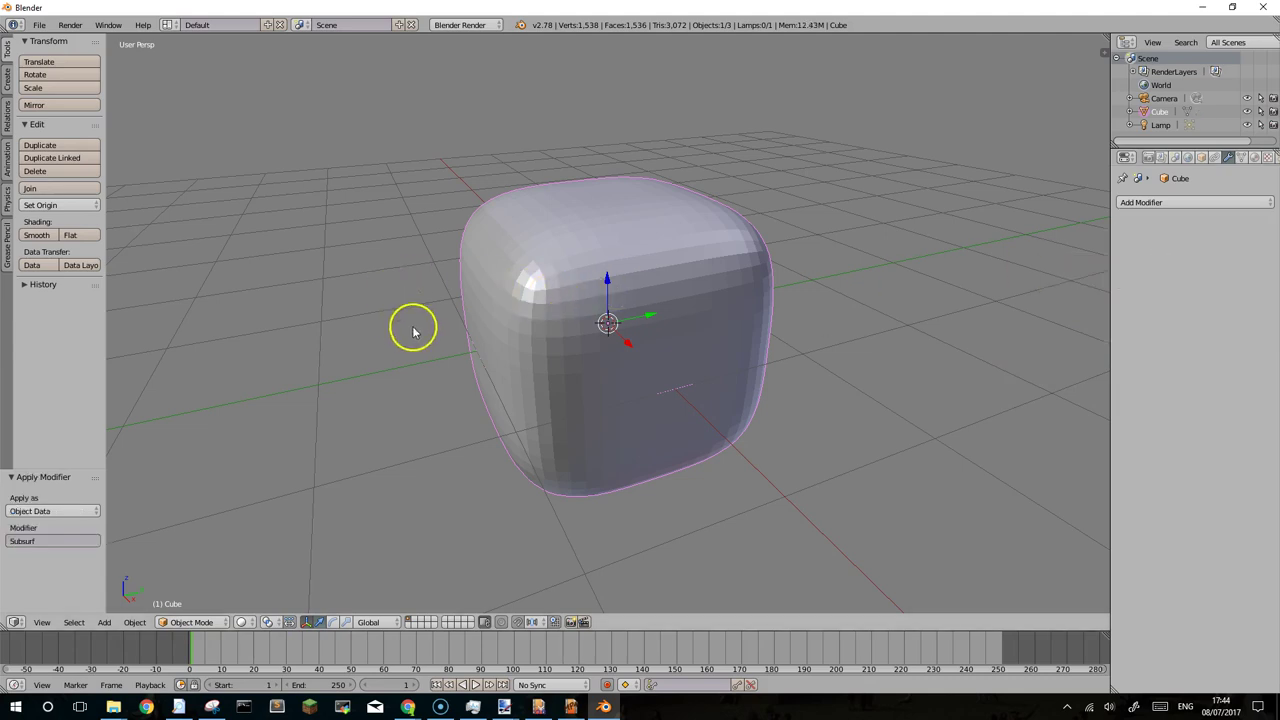
Put the cube in Sculpt Mode and expand the sculpt Options and Dyntopo panels.
left_click(215, 628)
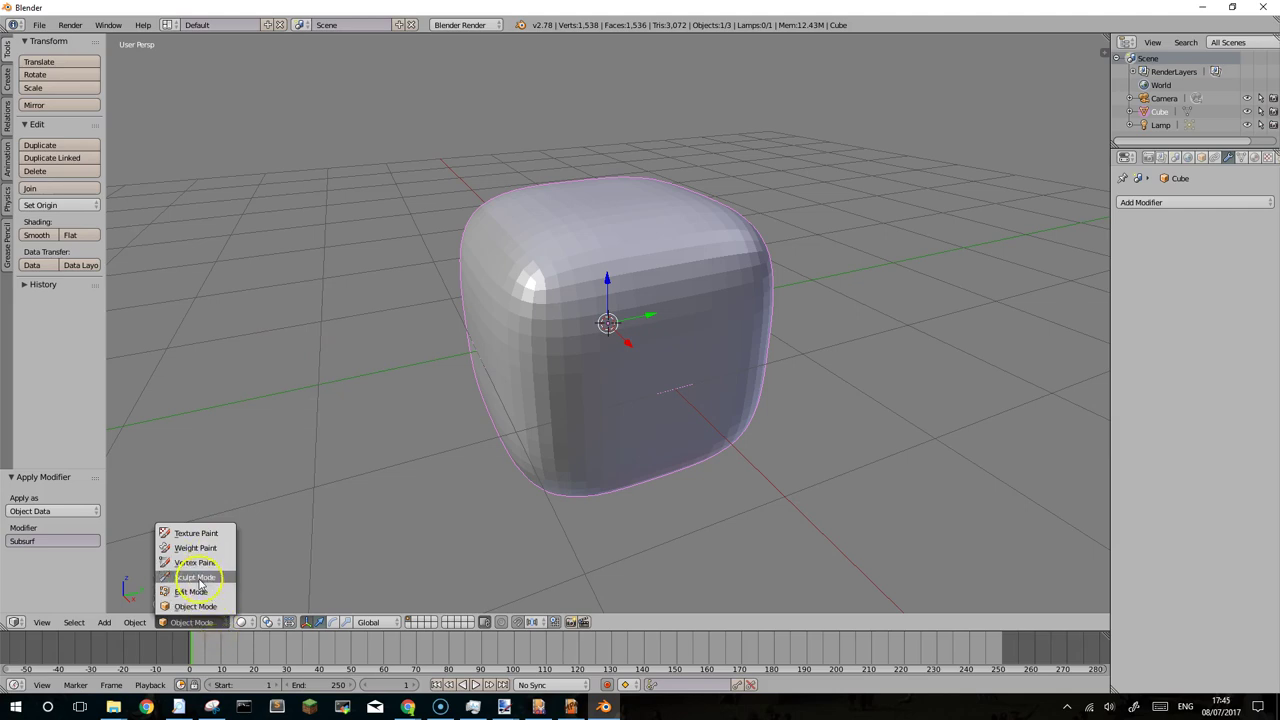
left_click(200, 577)
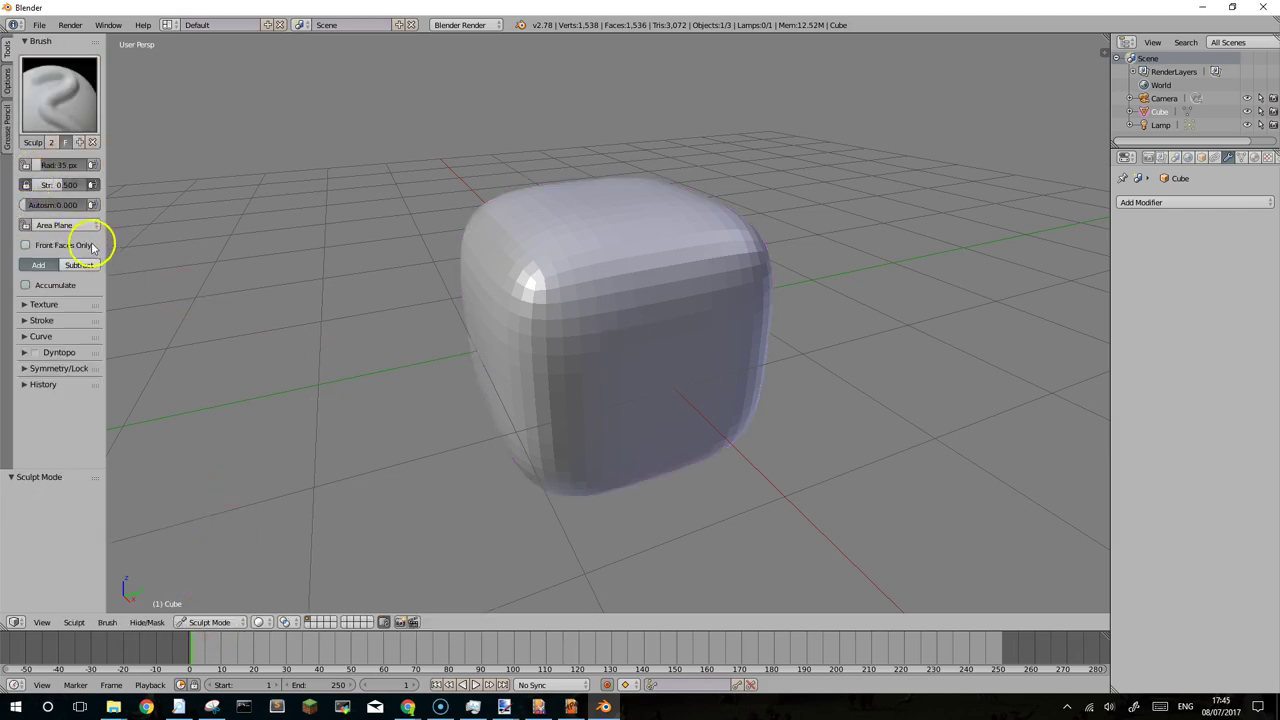
left_click(6, 80)
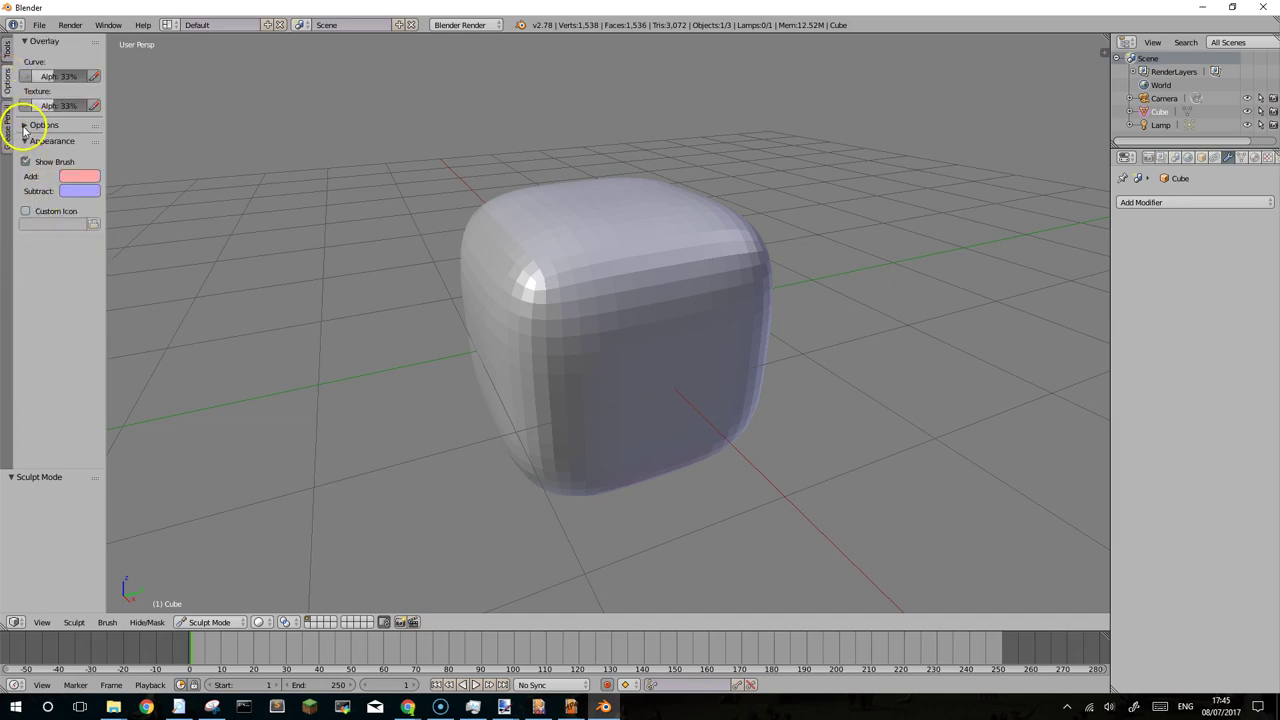
left_click(25, 126)
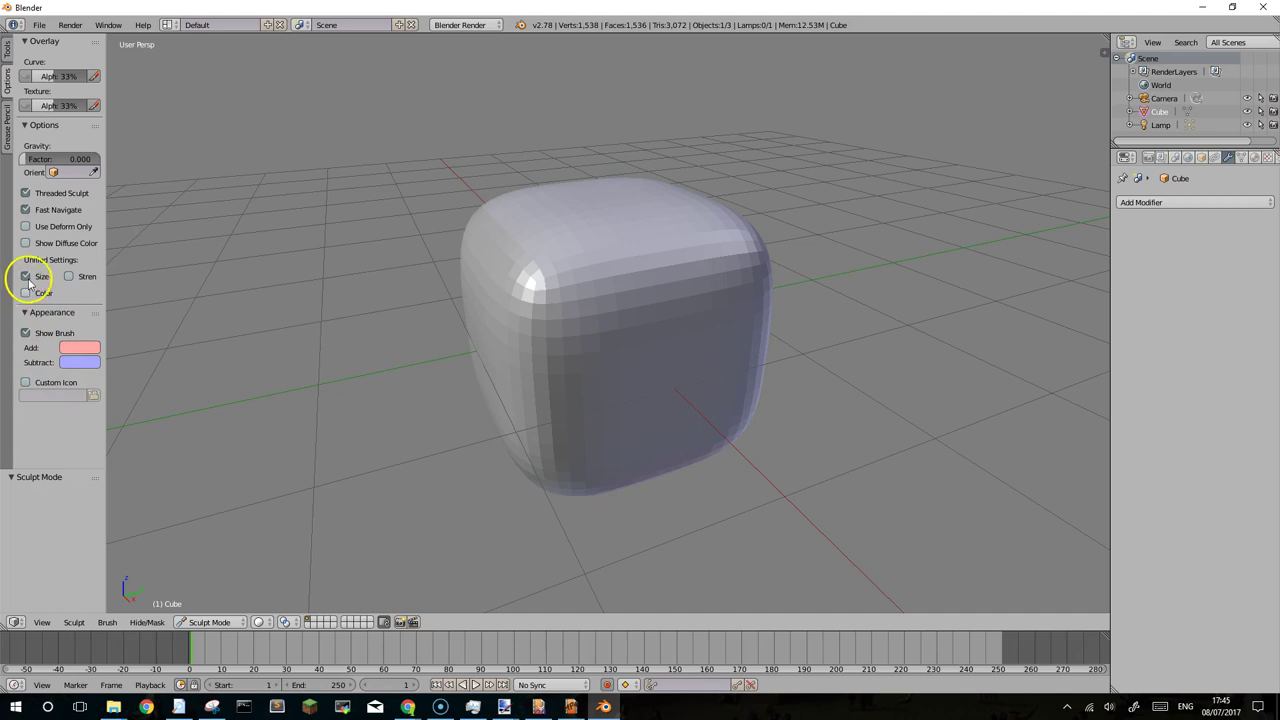
left_click(6, 52)
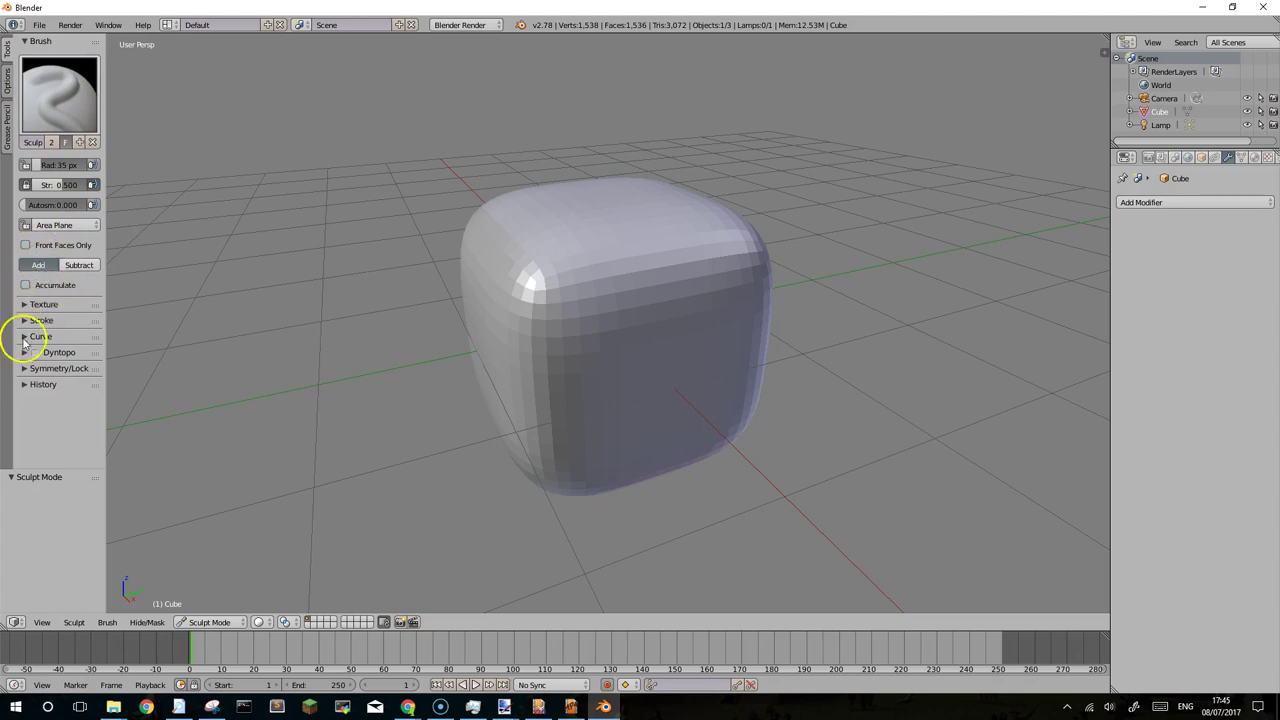
left_click(24, 354)
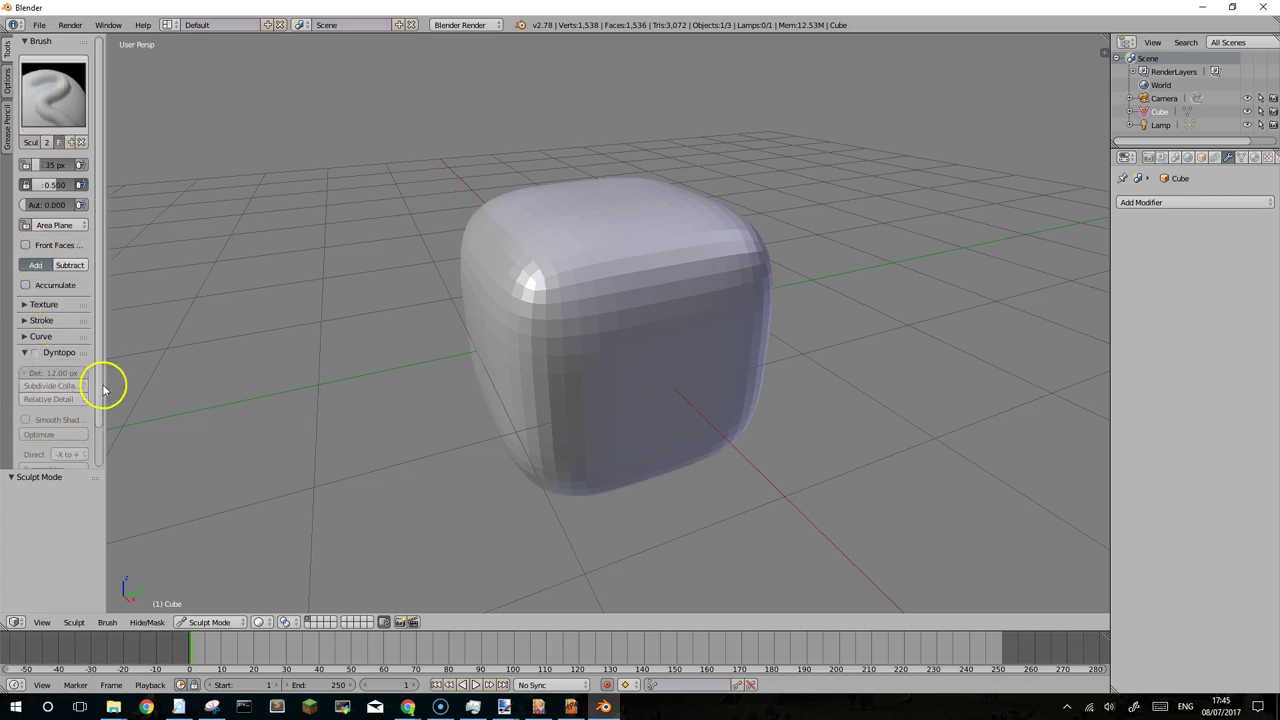
Widen the tool panel and enable Dyntopo with a 7 px detail size.
left_click_drag(105, 378, 222, 383)
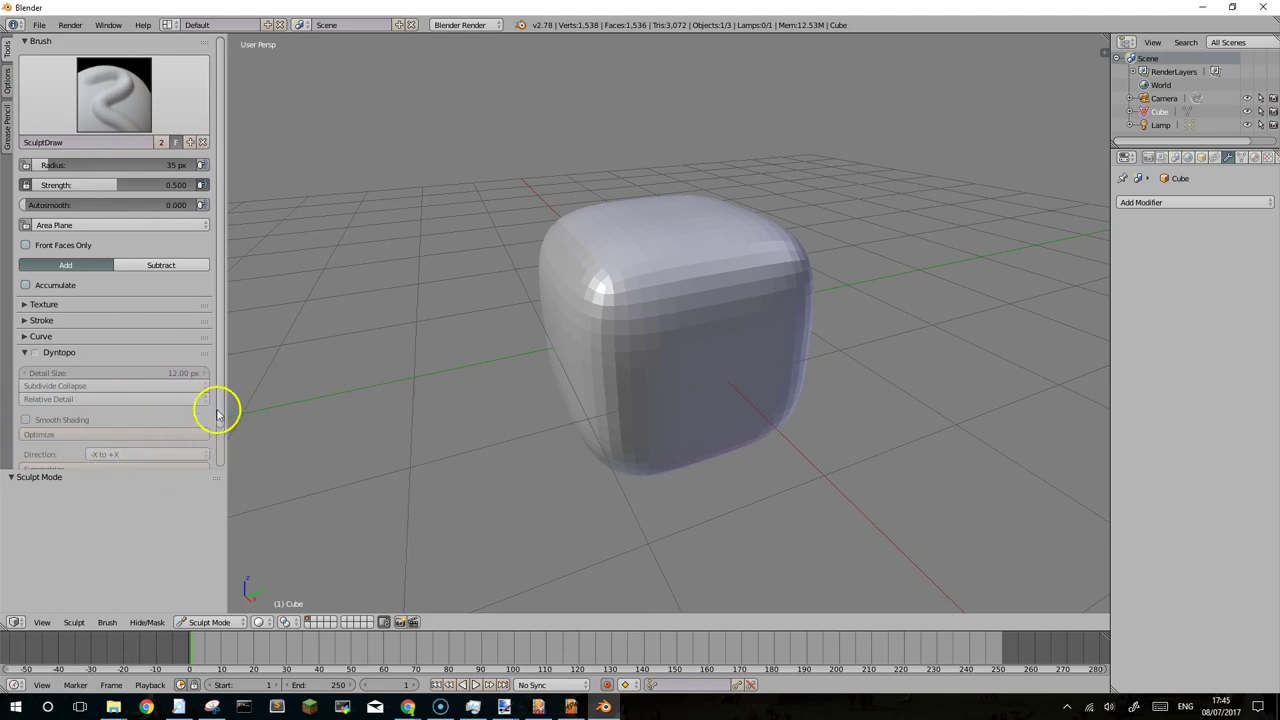
scroll(217, 413, "down", 2)
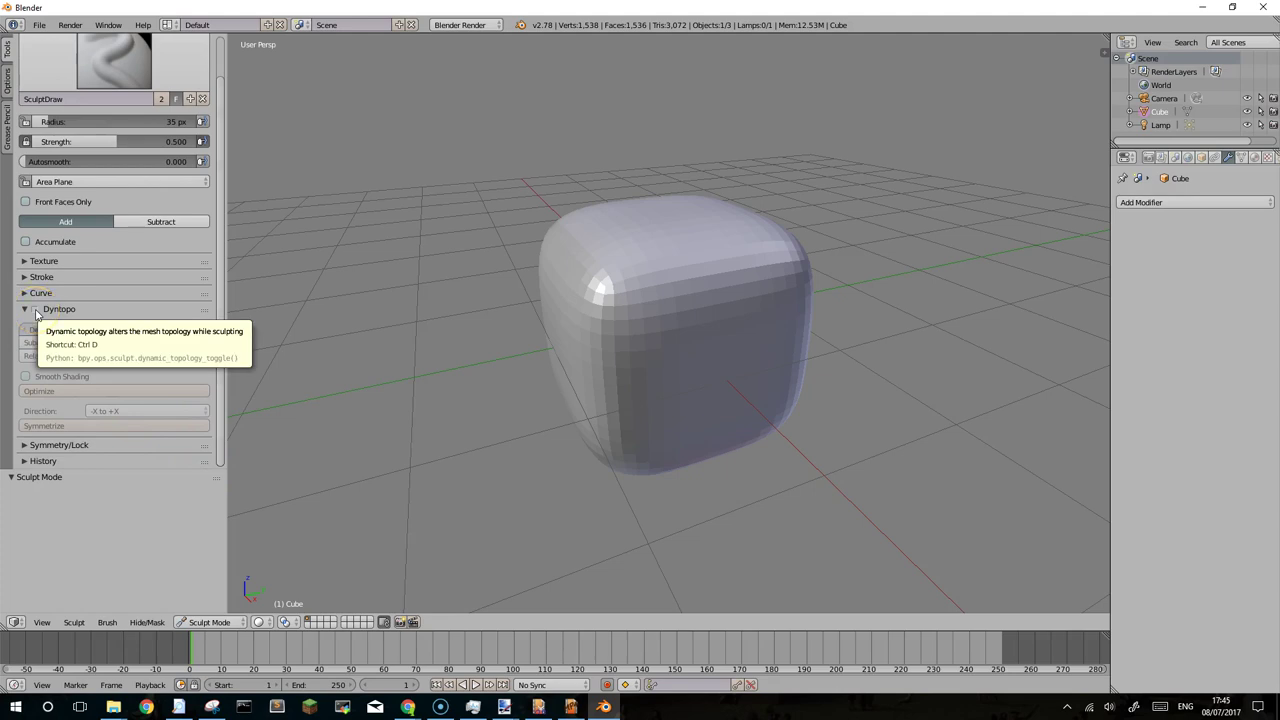
left_click(36, 312)
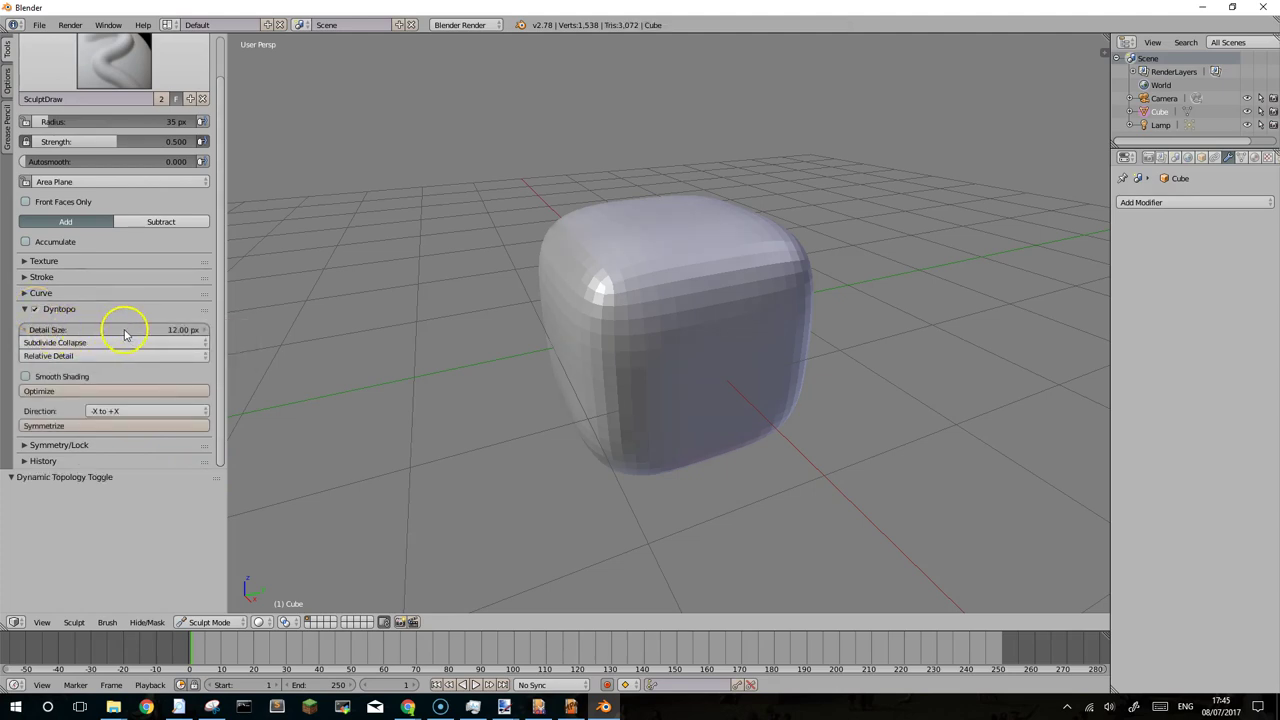
left_click(161, 333)
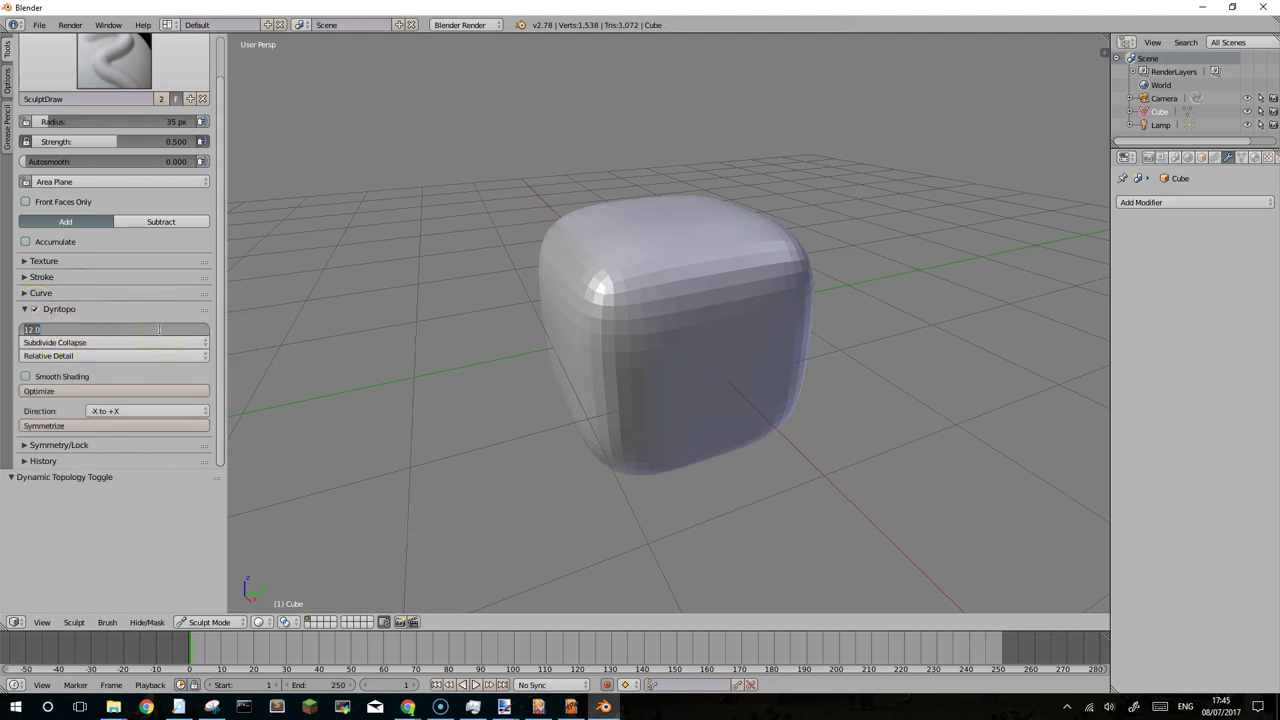
type("2")
key("Return")
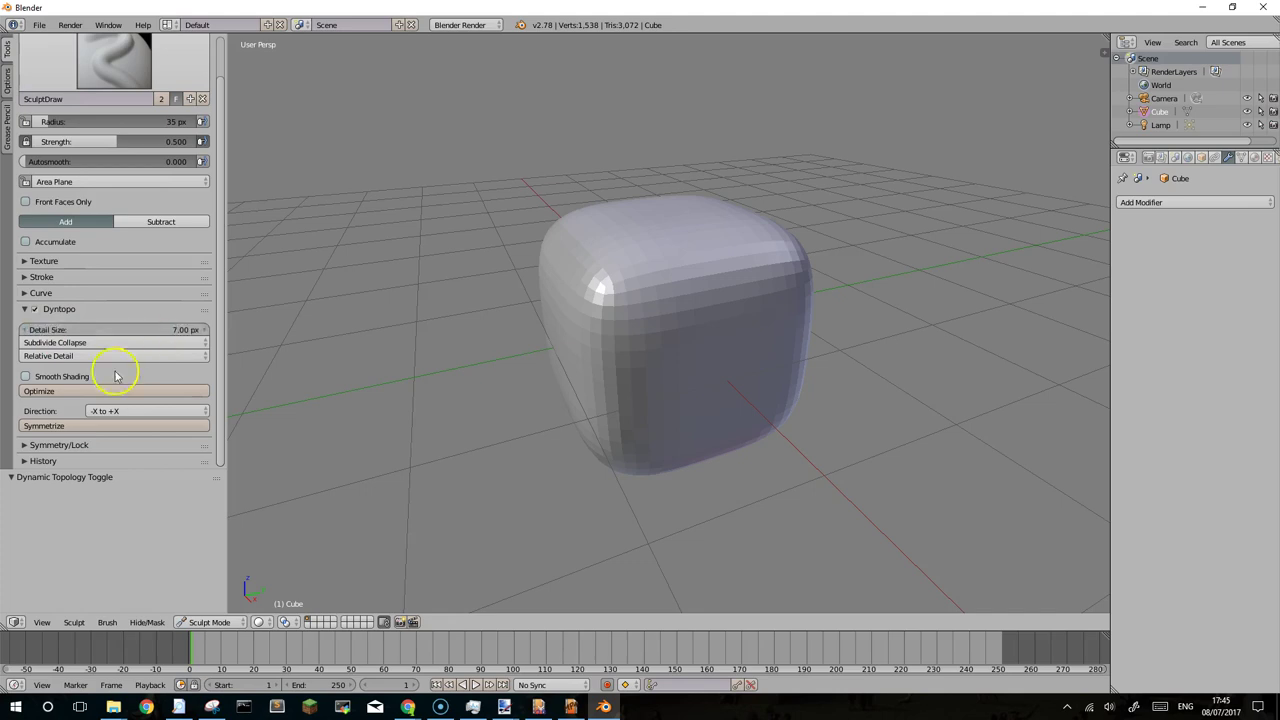
Turn on smooth shading and test a small bump on the cube's surface.
left_click(26, 377)
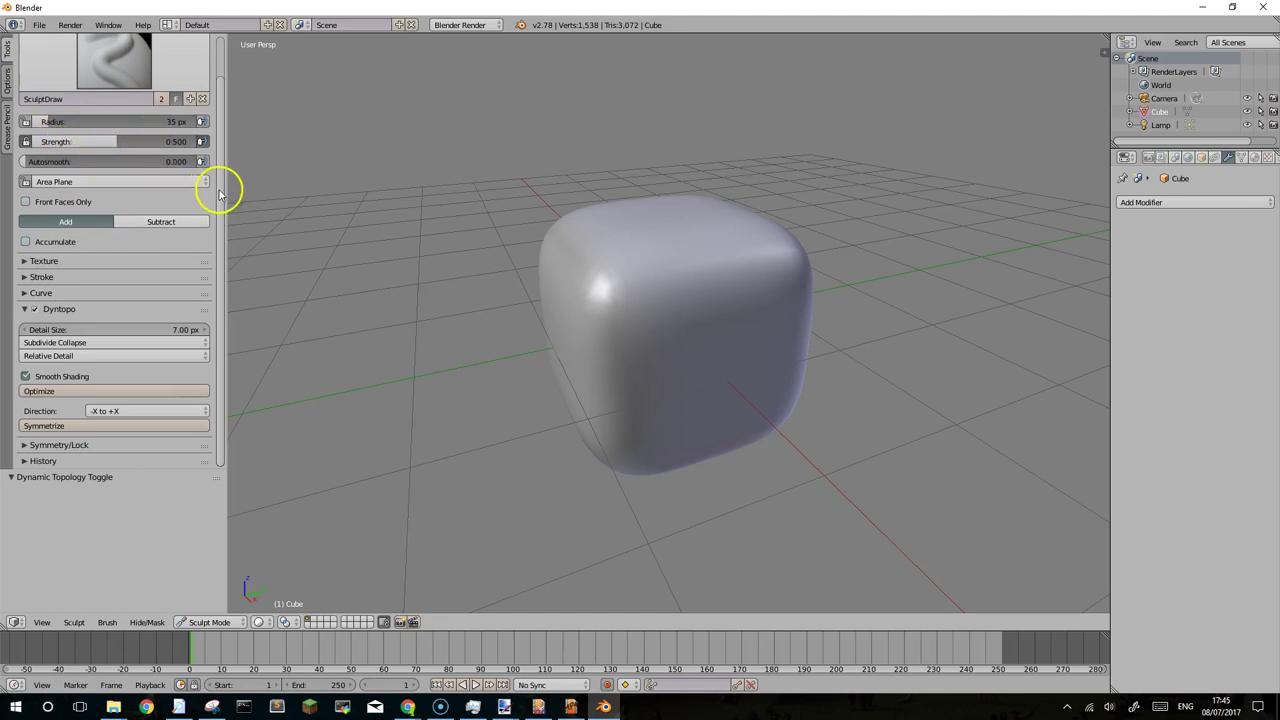
left_click_drag(220, 193, 223, 150)
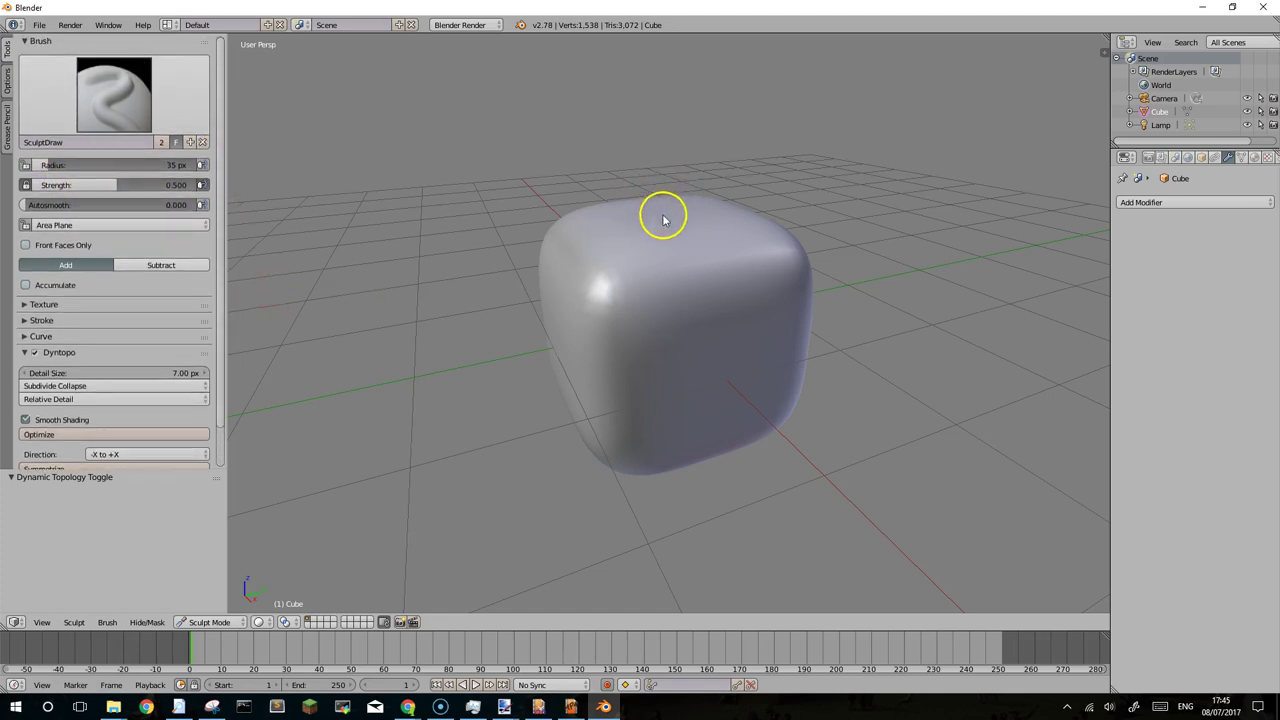
left_click(600, 293)
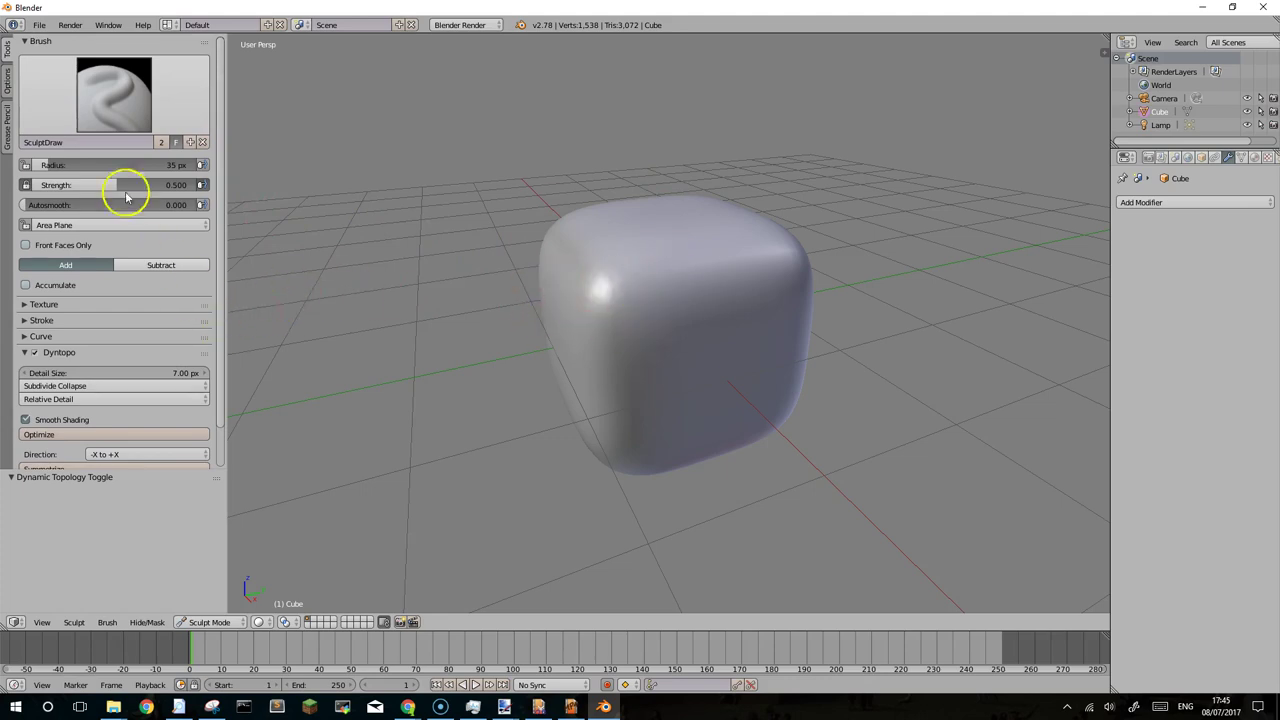
Pick Flatten/Contrast from the brush grid in place of SculptDraw.
left_click(114, 95)
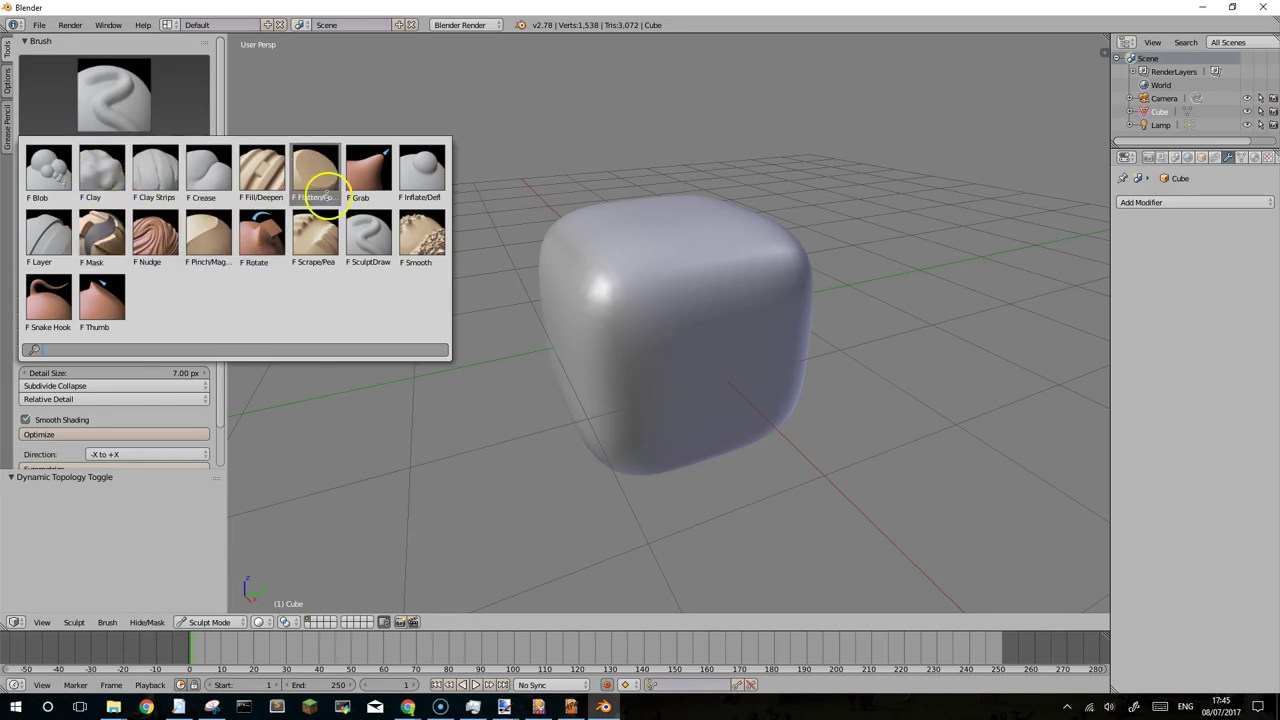
left_click(316, 178)
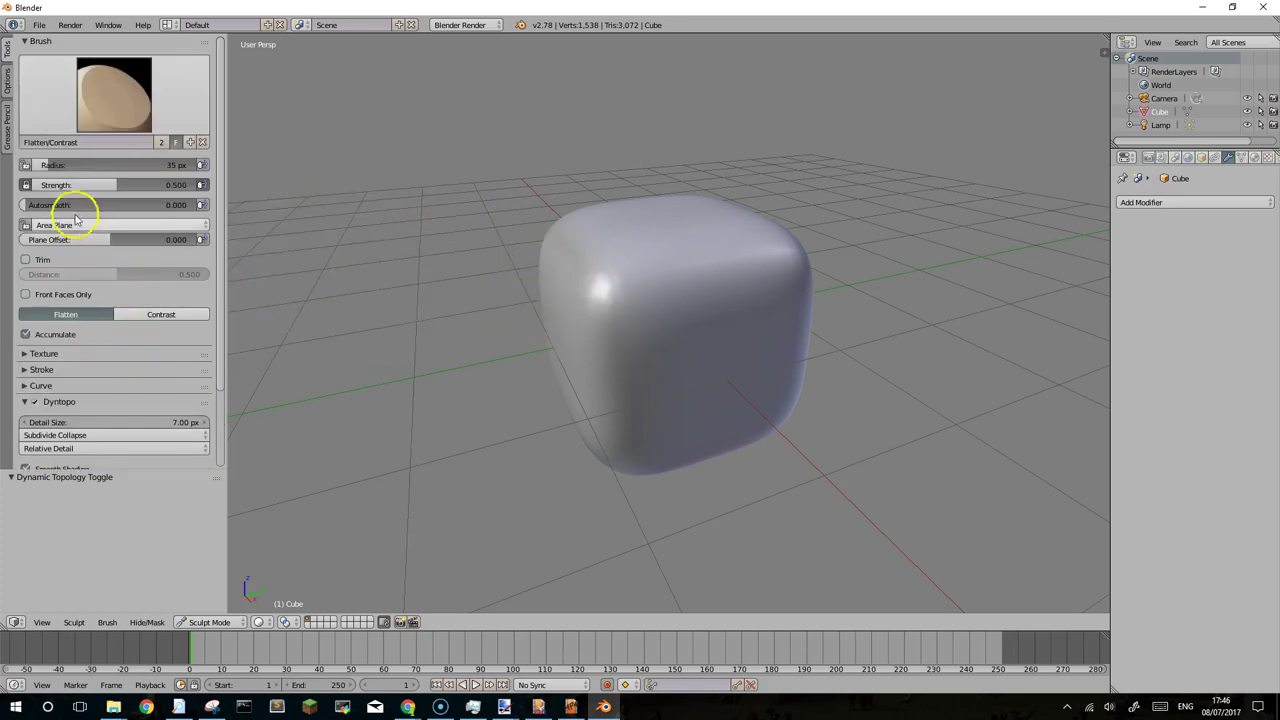
Set the Flatten brush to 203 px radius and 0.816 strength and test it on the upper-left.
left_click_drag(50, 163, 112, 192)
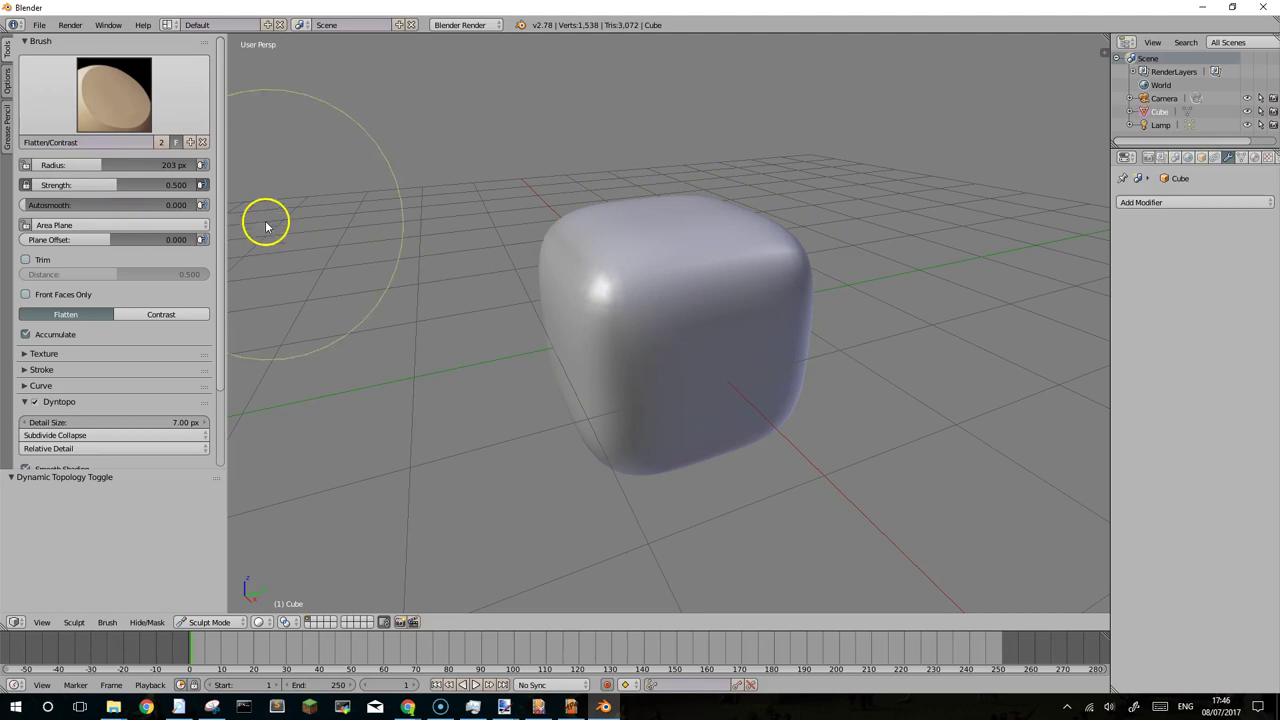
left_click_drag(115, 185, 172, 185)
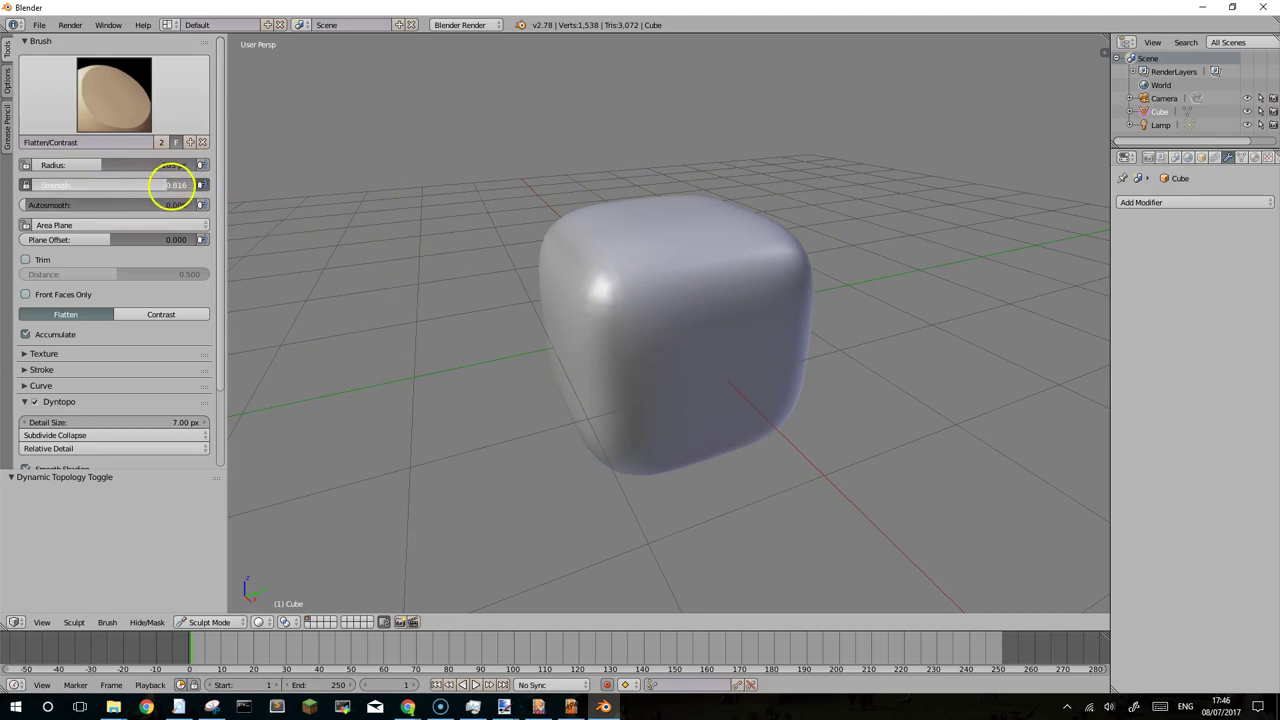
mouse_move(636, 248)
left_mouse_down()
mouse_move(600, 257)
mouse_move(626, 271)
mouse_move(609, 272)
left_mouse_up()
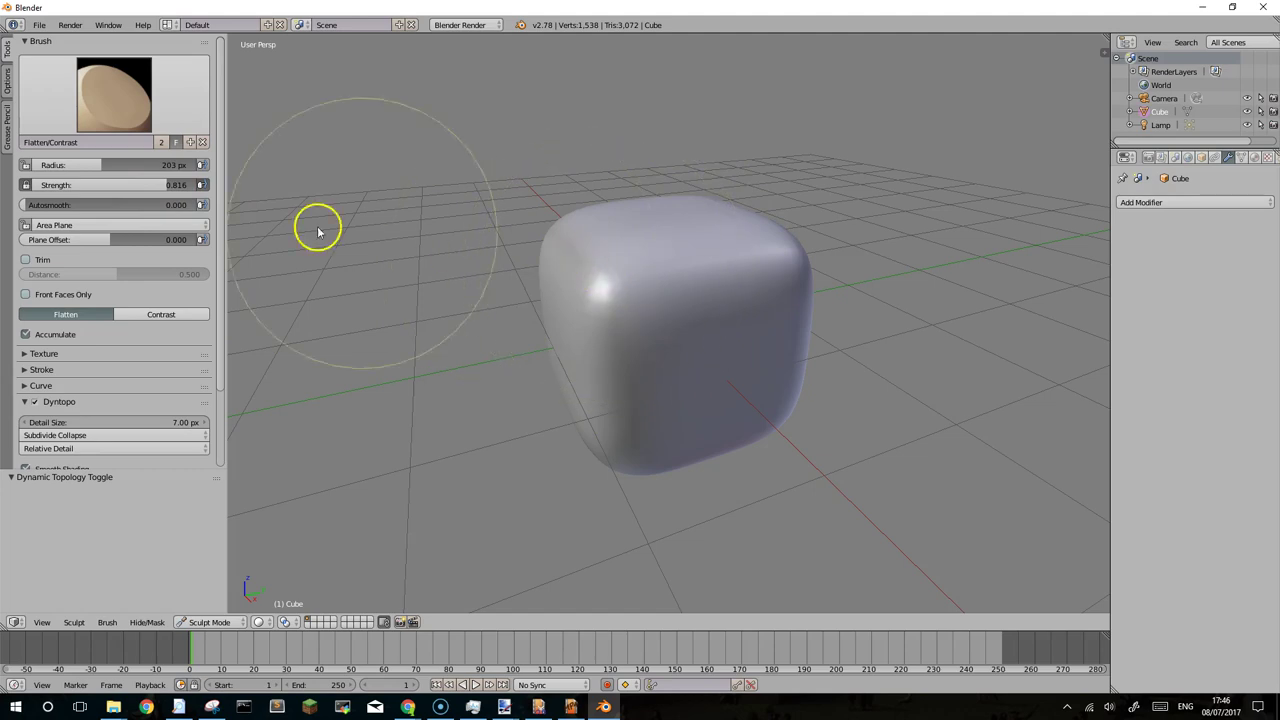
mouse_move(626, 257)
left_mouse_down()
mouse_move(566, 277)
mouse_move(603, 272)
left_mouse_up()
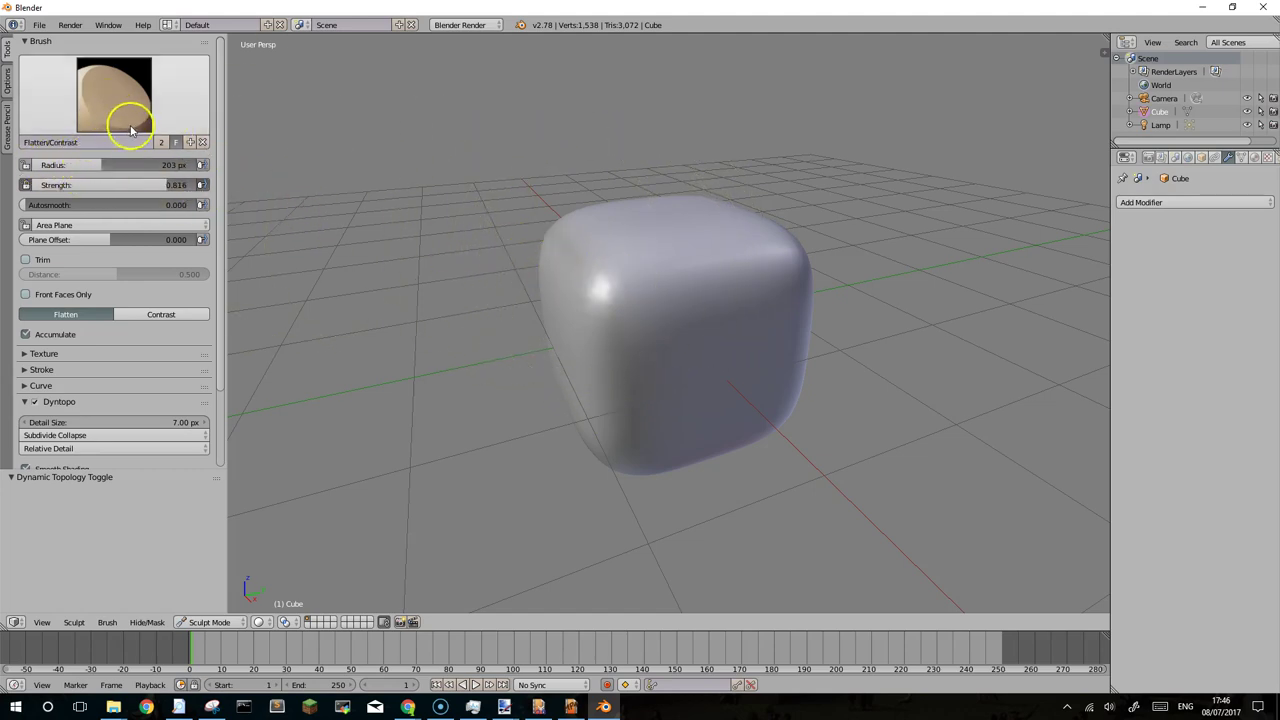
mouse_move(608, 263)
left_mouse_down()
mouse_move(614, 272)
mouse_move(583, 269)
mouse_move(695, 276)
mouse_move(711, 266)
mouse_move(683, 231)
mouse_move(745, 278)
left_mouse_up()
Flatten more of the cube's surface, then undo the trial strokes.
middle_click_drag(745, 278, 666, 289)
mouse_move(666, 289)
left_mouse_down()
mouse_move(726, 297)
mouse_move(771, 257)
mouse_move(697, 320)
mouse_move(663, 297)
left_mouse_up()
middle_click_drag(663, 297, 883, 317)
middle_click_drag(666, 320, 502, 318)
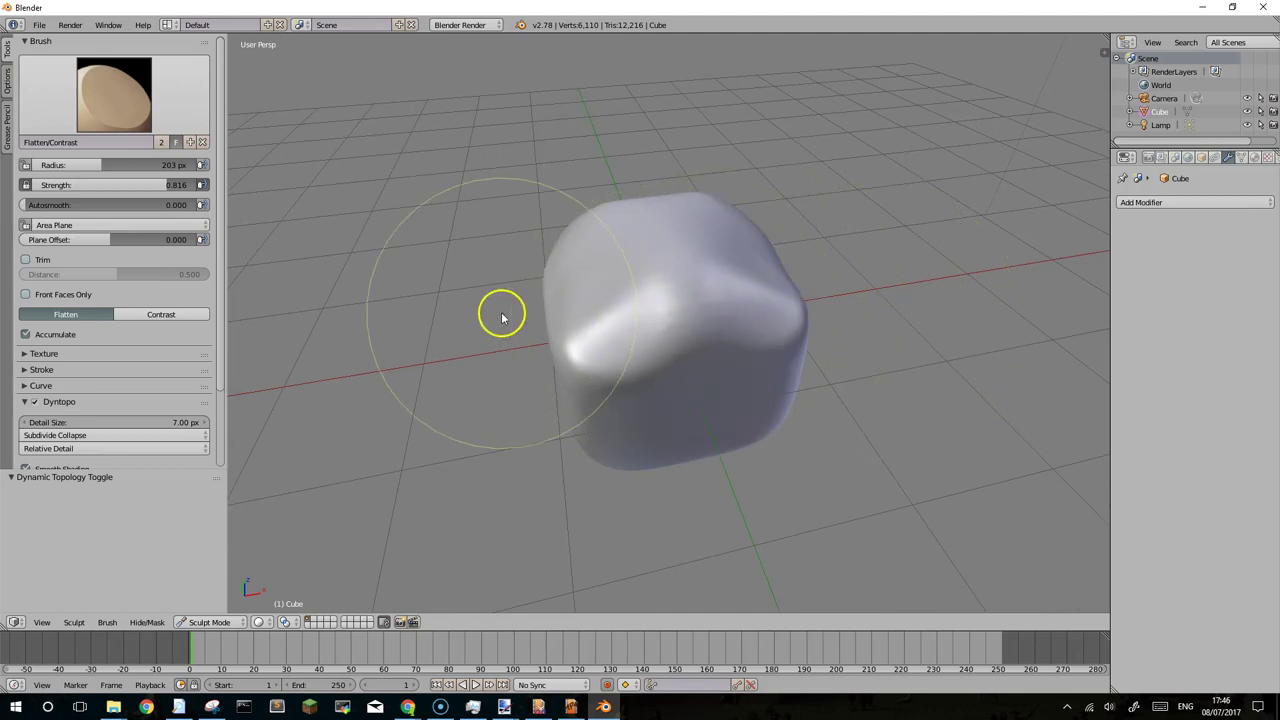
key("ctrl+z")
key("ctrl+z")
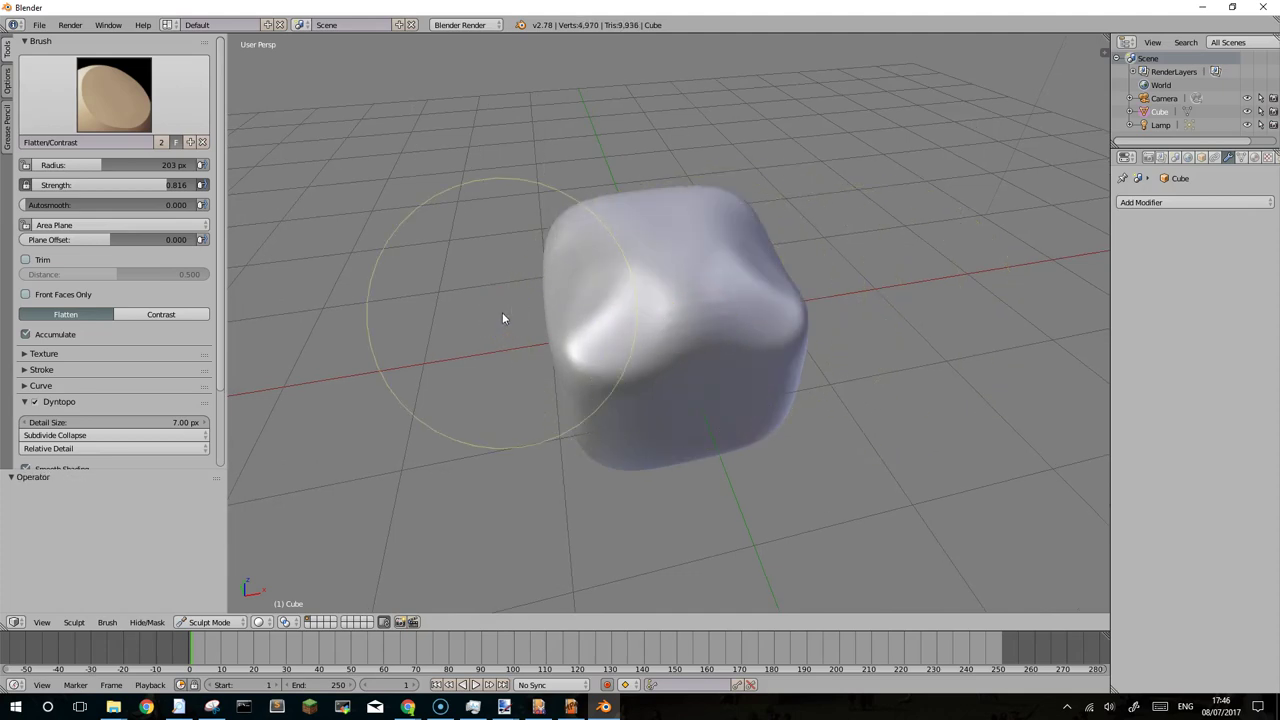
key("ctrl+z")
key("ctrl+z")
key("ctrl+z")
key("ctrl+z")
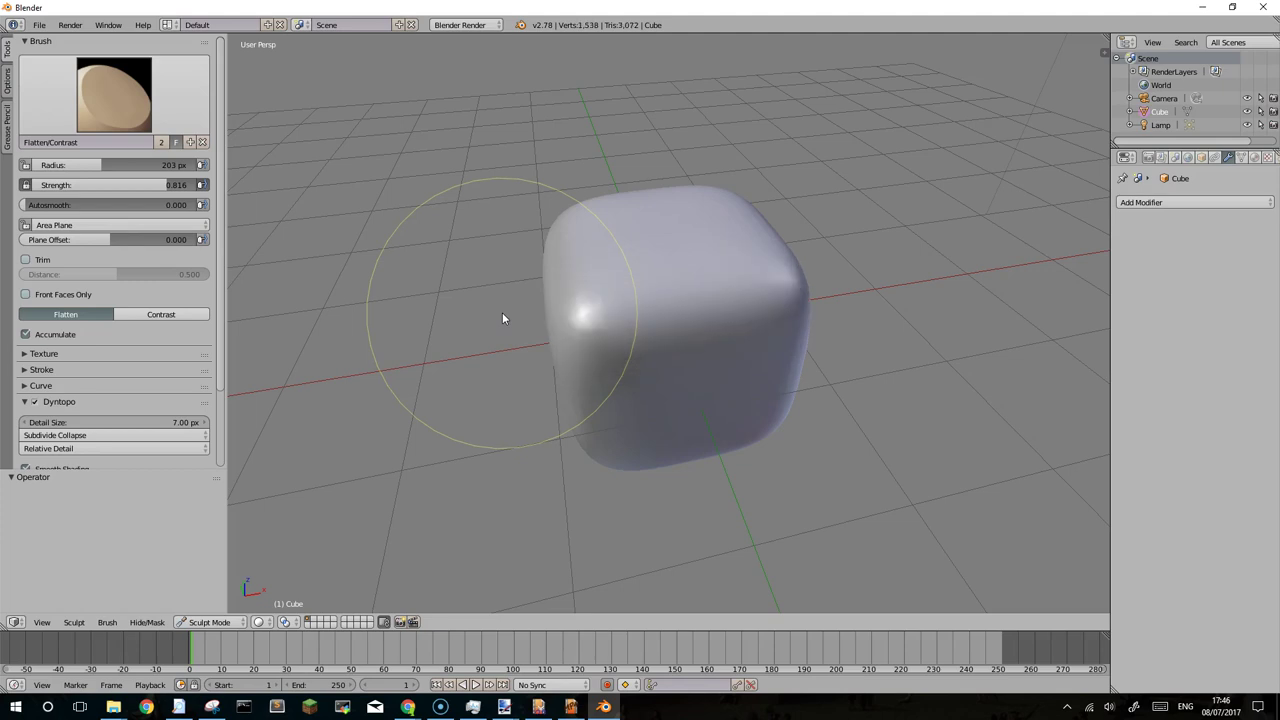
Expand the Symmetry/Lock panel and untick Mirror X.
left_click(652, 362)
left_click_drag(221, 347, 209, 438)
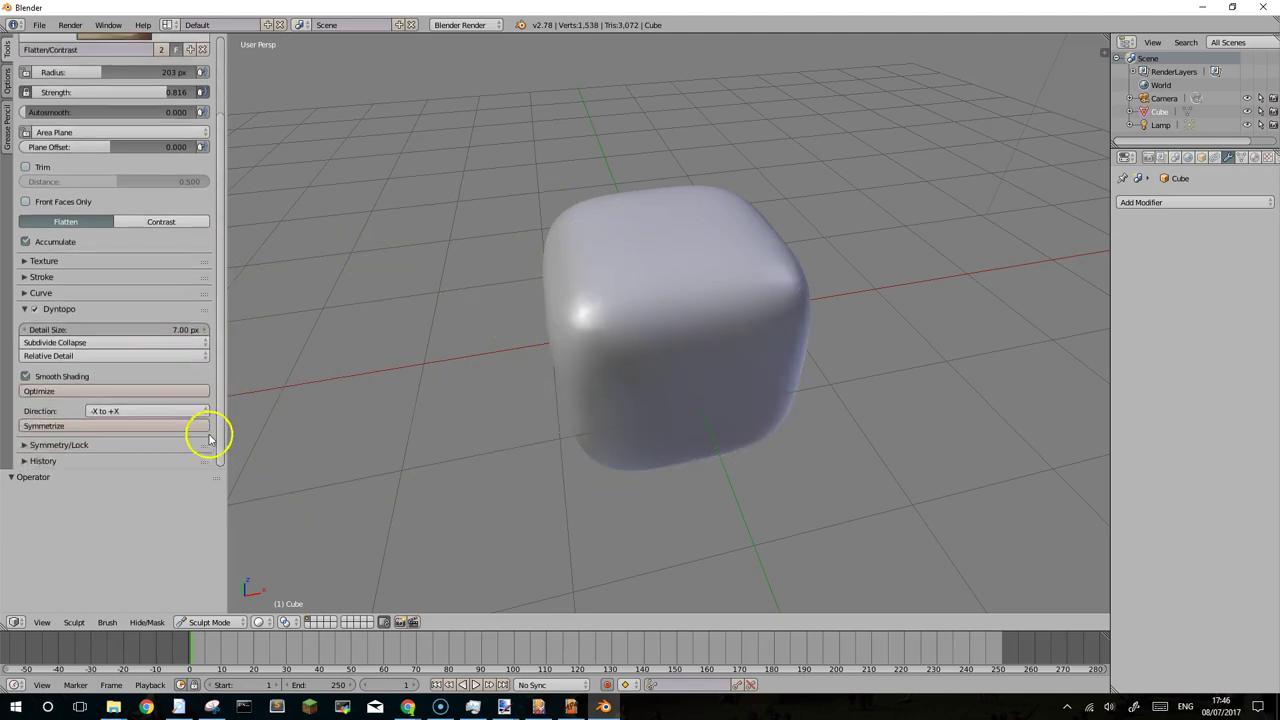
left_click(24, 447)
left_click_drag(220, 314, 208, 410)
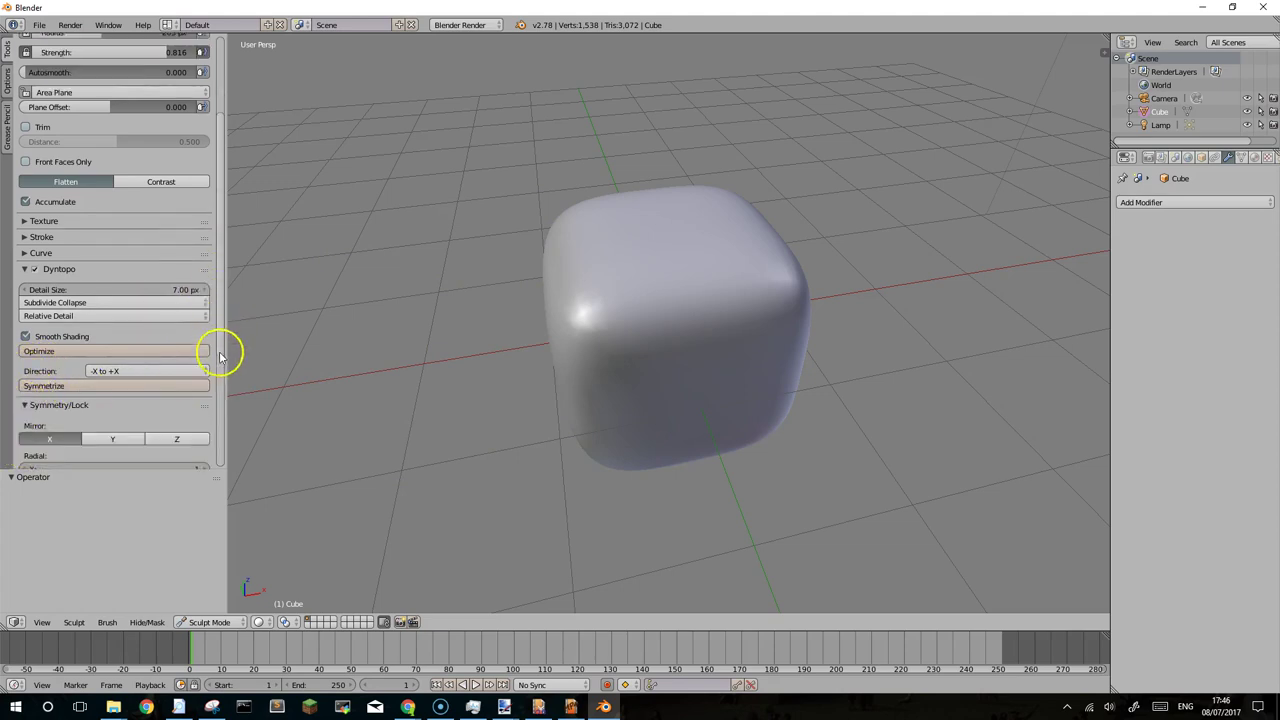
left_click(50, 321)
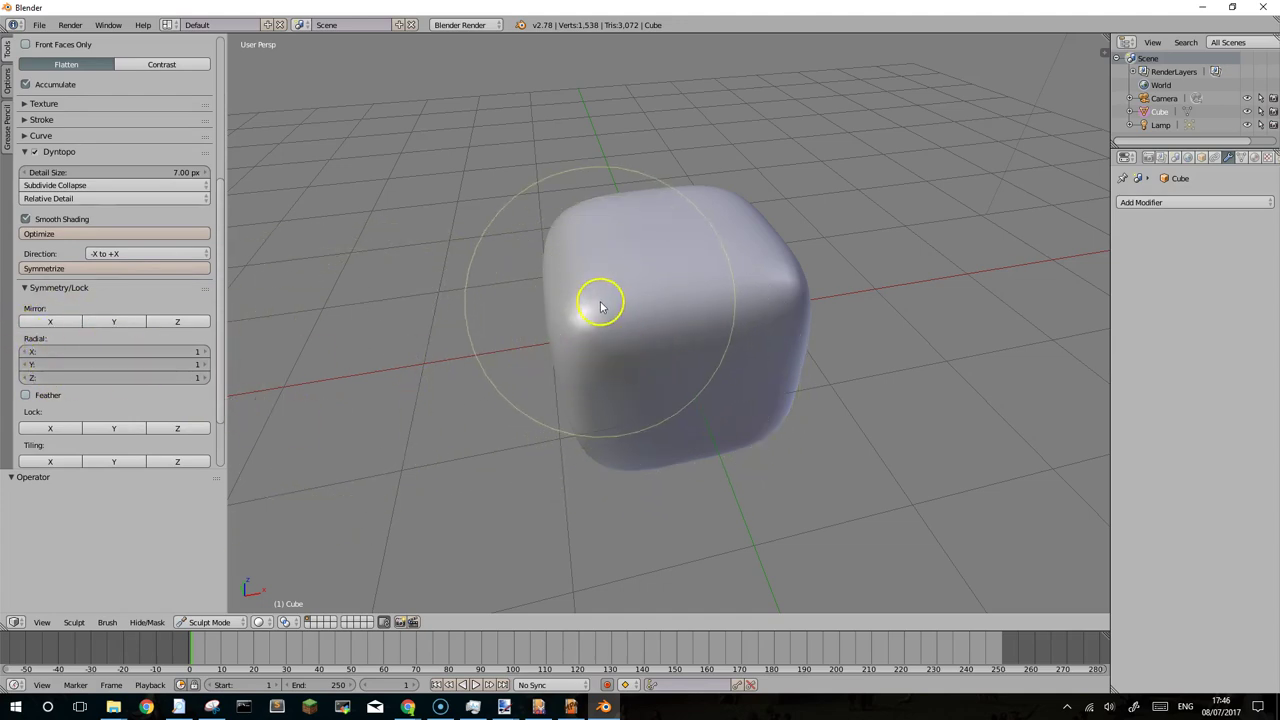
Flatten the cube's front face and several other sides, orbiting between strokes.
mouse_move(597, 349)
left_mouse_down()
mouse_move(594, 334)
mouse_move(780, 297)
left_mouse_up()
middle_click_drag(780, 297, 654, 297)
left_click_drag(654, 297, 774, 289)
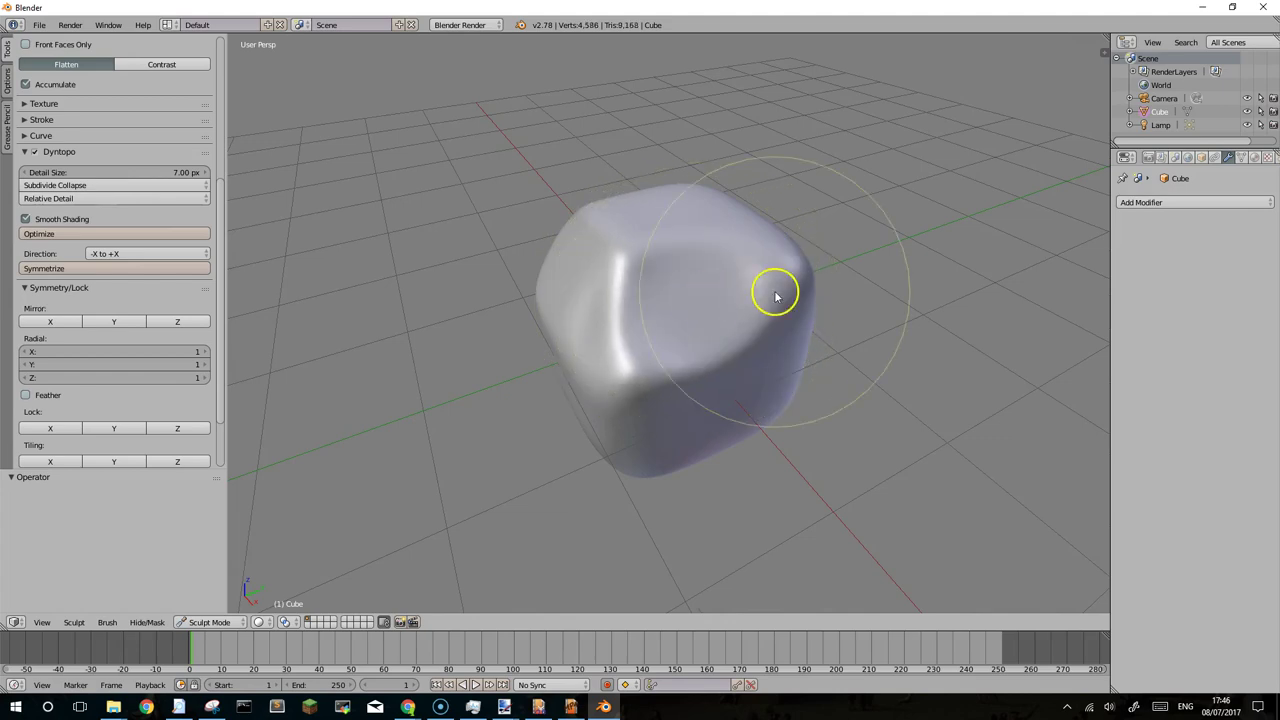
middle_click_drag(774, 289, 674, 303)
mouse_move(674, 303)
left_mouse_down()
mouse_move(690, 341)
mouse_move(731, 309)
left_mouse_up()
mouse_move(731, 309)
middle_mouse_down()
mouse_move(651, 297)
mouse_move(615, 331)
middle_mouse_up()
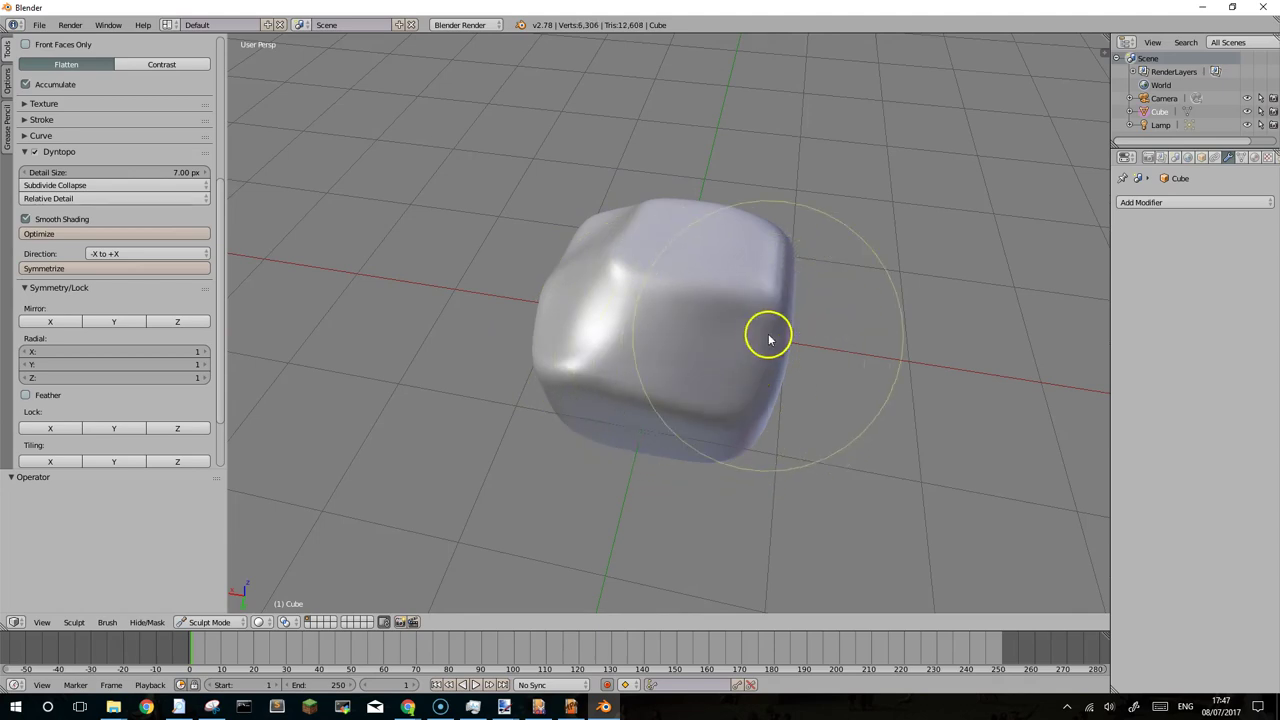
middle_click_drag(766, 334, 674, 317)
mouse_move(709, 309)
left_mouse_down()
mouse_move(683, 414)
mouse_move(771, 337)
left_mouse_up()
mouse_move(771, 337)
middle_mouse_down()
mouse_move(729, 266)
mouse_move(725, 302)
middle_mouse_up()
Dent the right side and flatten the top bump from several new angles.
mouse_move(718, 314)
left_mouse_down()
mouse_move(791, 349)
mouse_move(723, 206)
mouse_move(767, 285)
left_mouse_up()
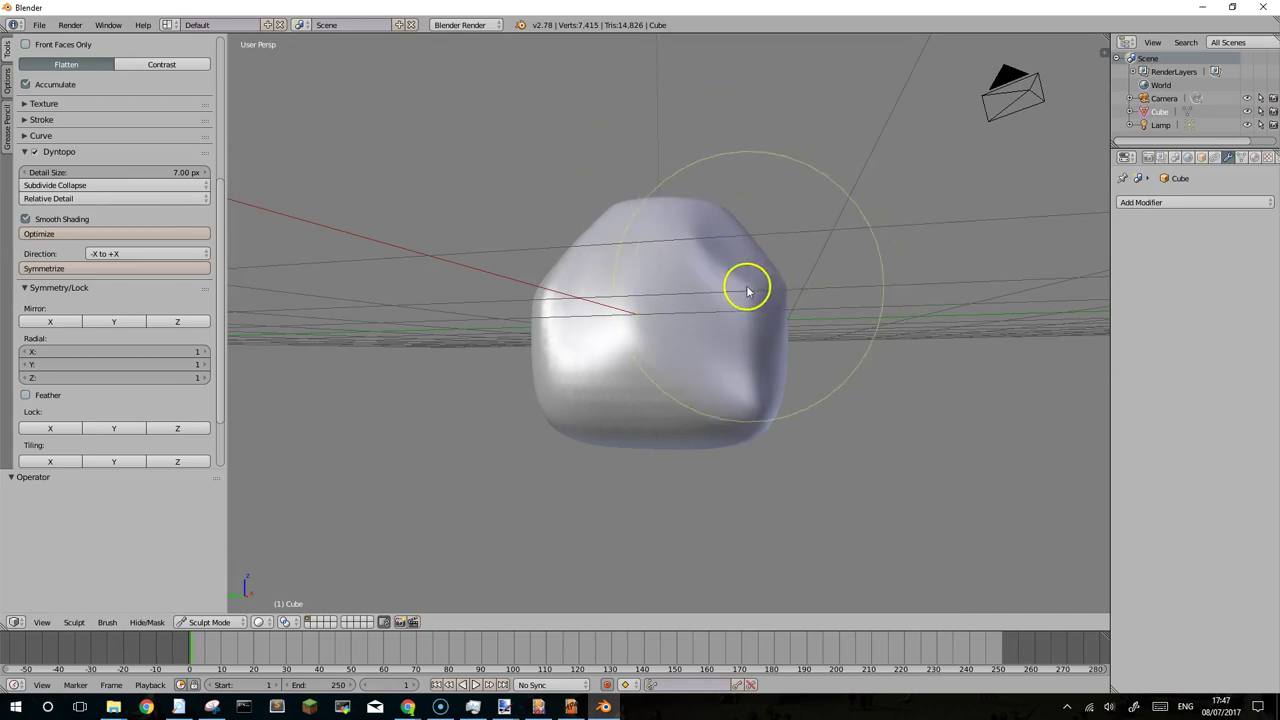
mouse_move(706, 257)
middle_mouse_down()
mouse_move(700, 286)
mouse_move(620, 286)
middle_mouse_up()
left_click_drag(620, 286, 620, 314)
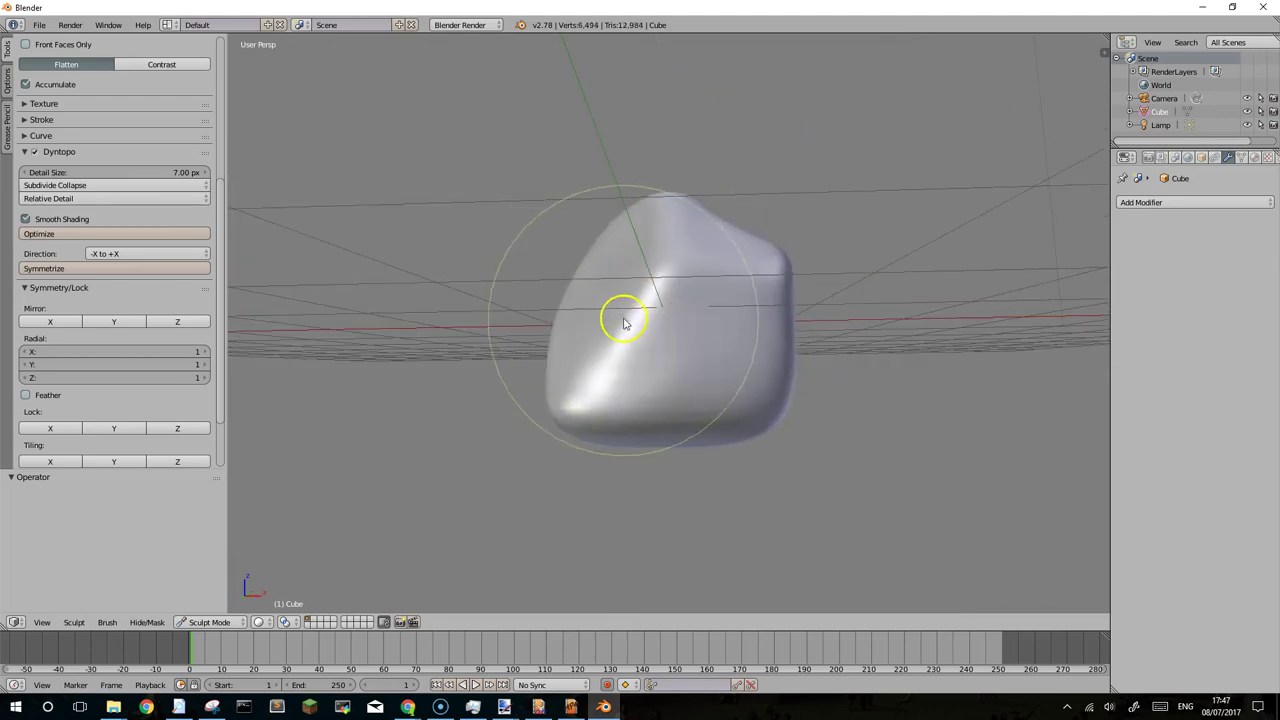
mouse_move(703, 242)
left_mouse_down()
mouse_move(666, 191)
mouse_move(703, 249)
left_mouse_up()
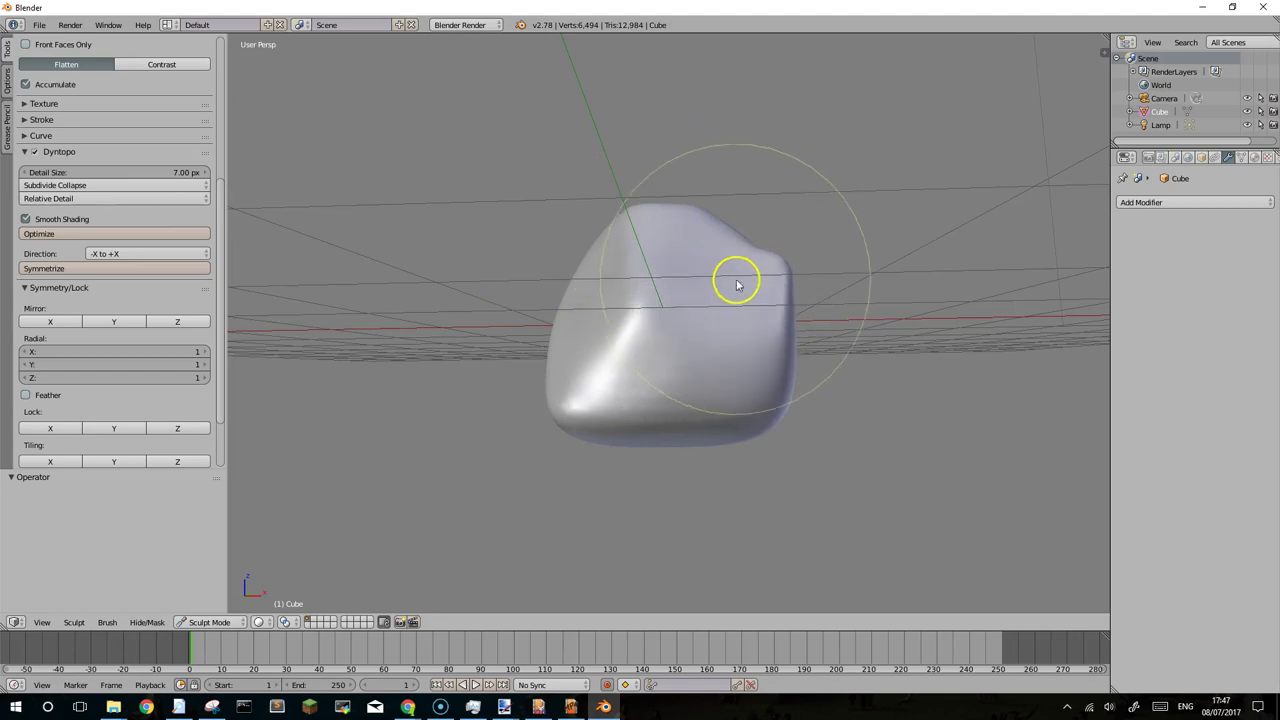
left_click_drag(767, 277, 766, 277)
mouse_move(766, 277)
middle_mouse_down()
mouse_move(714, 289)
mouse_move(709, 275)
mouse_move(629, 280)
mouse_move(614, 300)
mouse_move(719, 314)
middle_mouse_up()
mouse_move(719, 314)
left_mouse_down()
mouse_move(743, 314)
mouse_move(677, 309)
mouse_move(694, 246)
mouse_move(616, 267)
mouse_move(729, 297)
left_mouse_up()
mouse_move(729, 297)
middle_mouse_down()
mouse_move(623, 309)
mouse_move(729, 309)
mouse_move(606, 294)
mouse_move(765, 346)
mouse_move(709, 346)
middle_mouse_up()
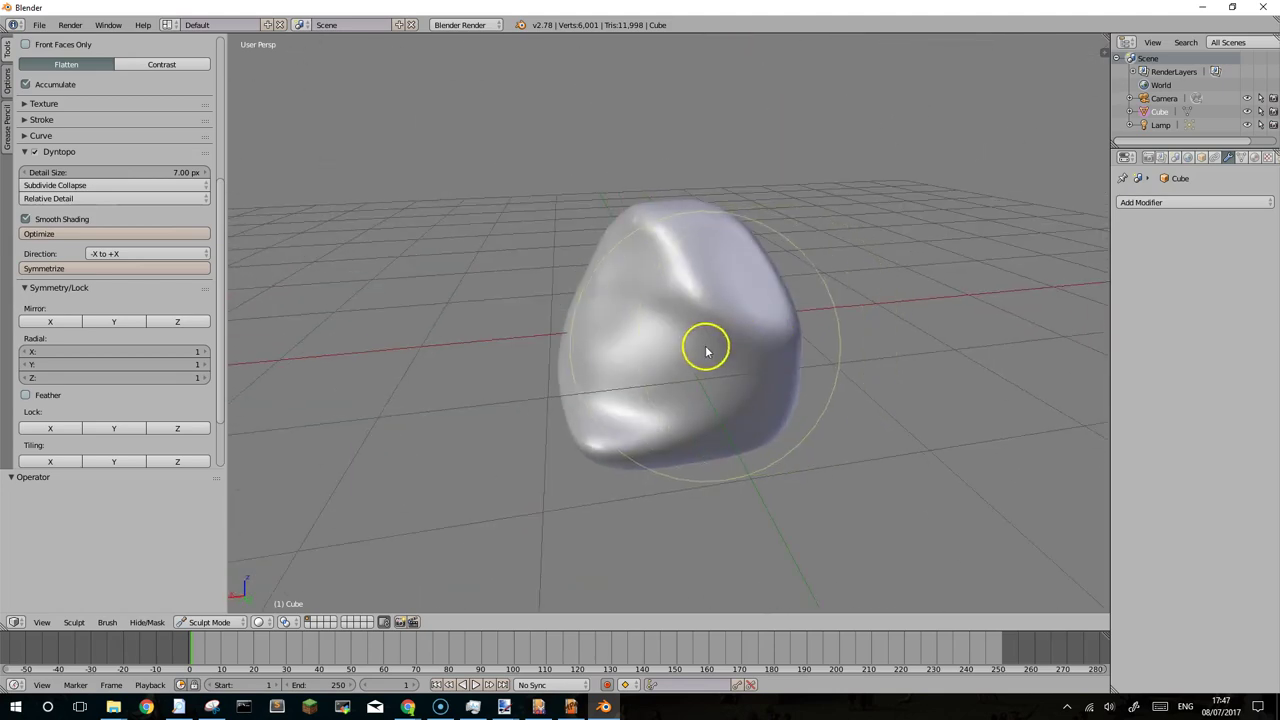
left_click_drag(680, 289, 694, 289)
mouse_move(683, 300)
middle_mouse_down()
mouse_move(711, 317)
mouse_move(803, 311)
mouse_move(766, 318)
mouse_move(790, 312)
middle_mouse_up()
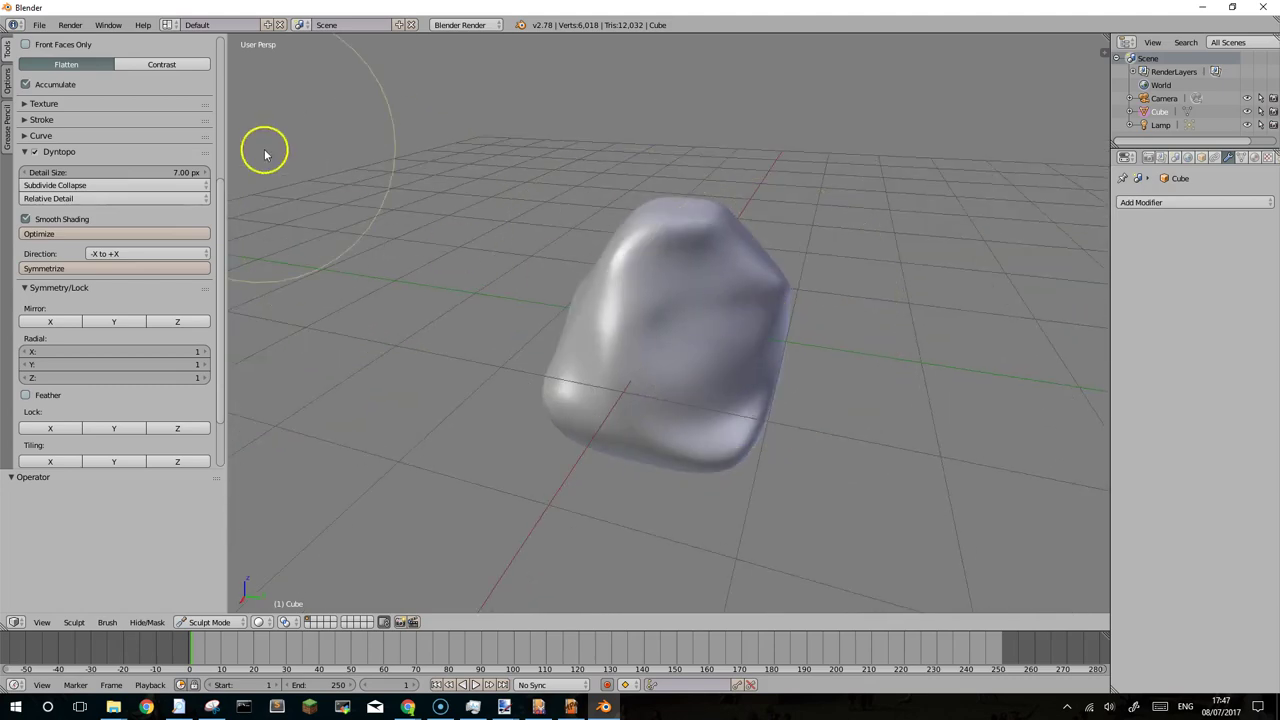
left_click_drag(223, 191, 230, 58)
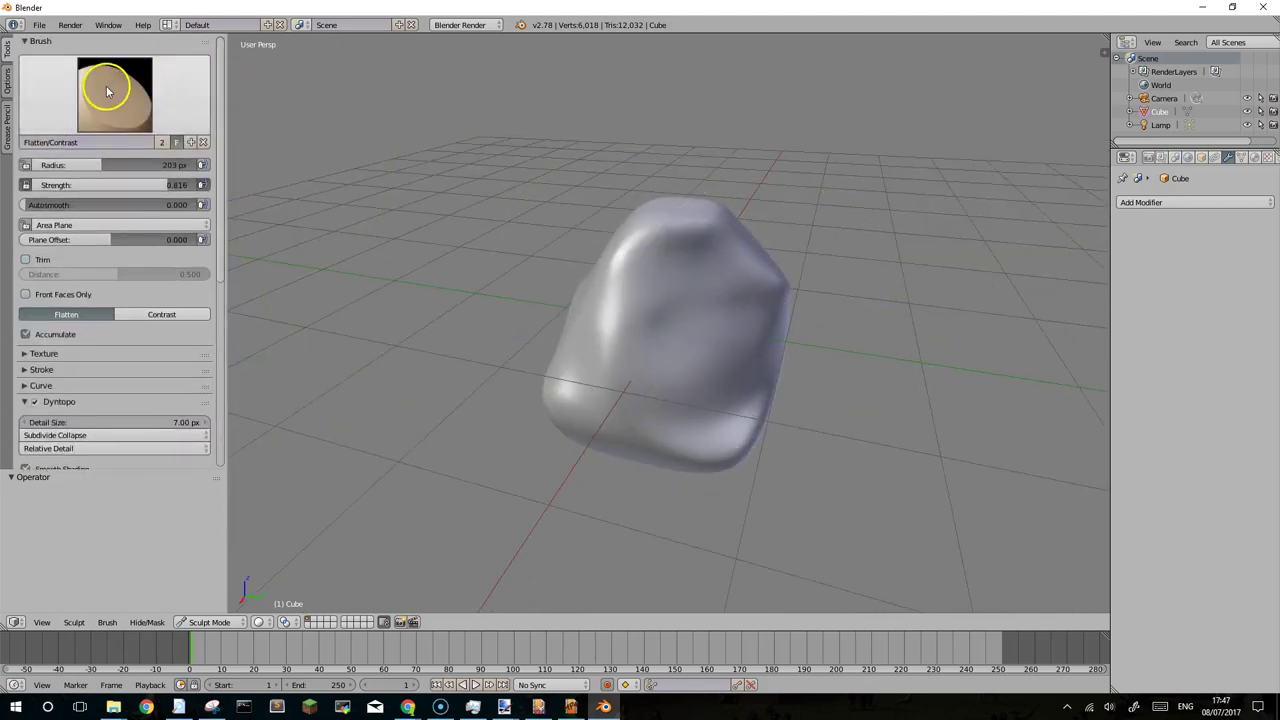
Switch to the Clay brush and shrink its radius to 43 px.
left_click(110, 90)
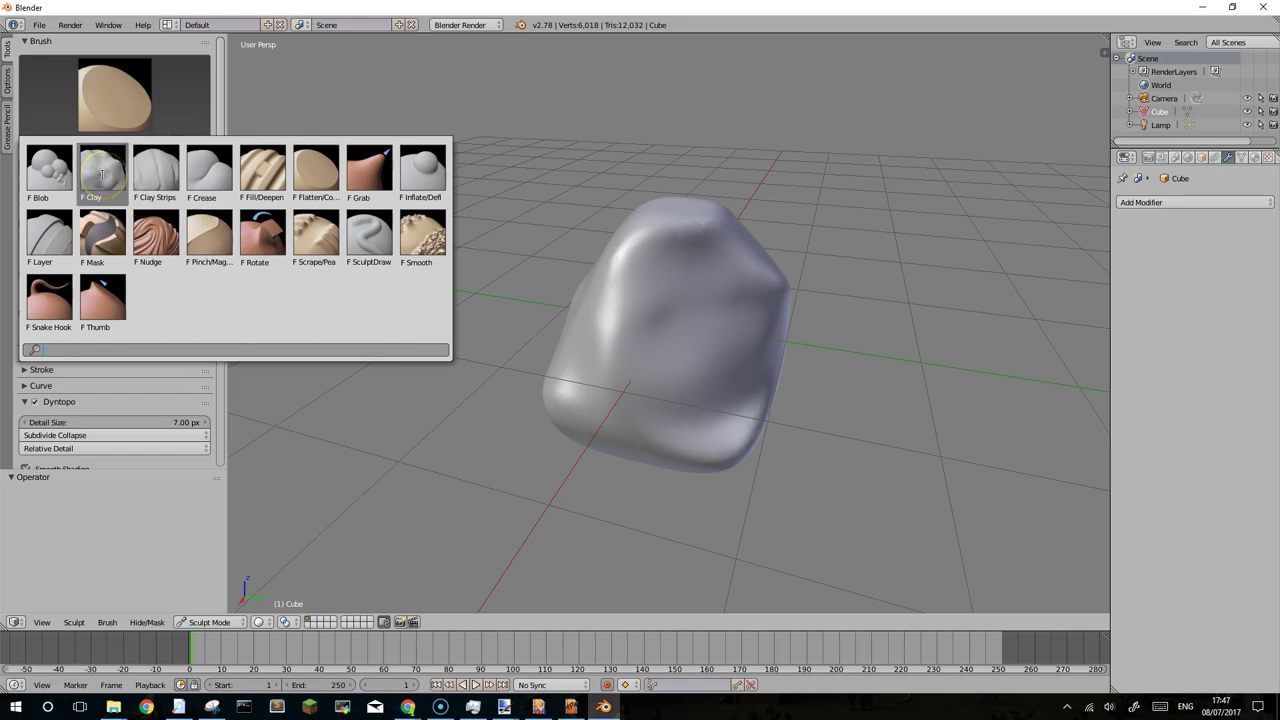
left_click(101, 175)
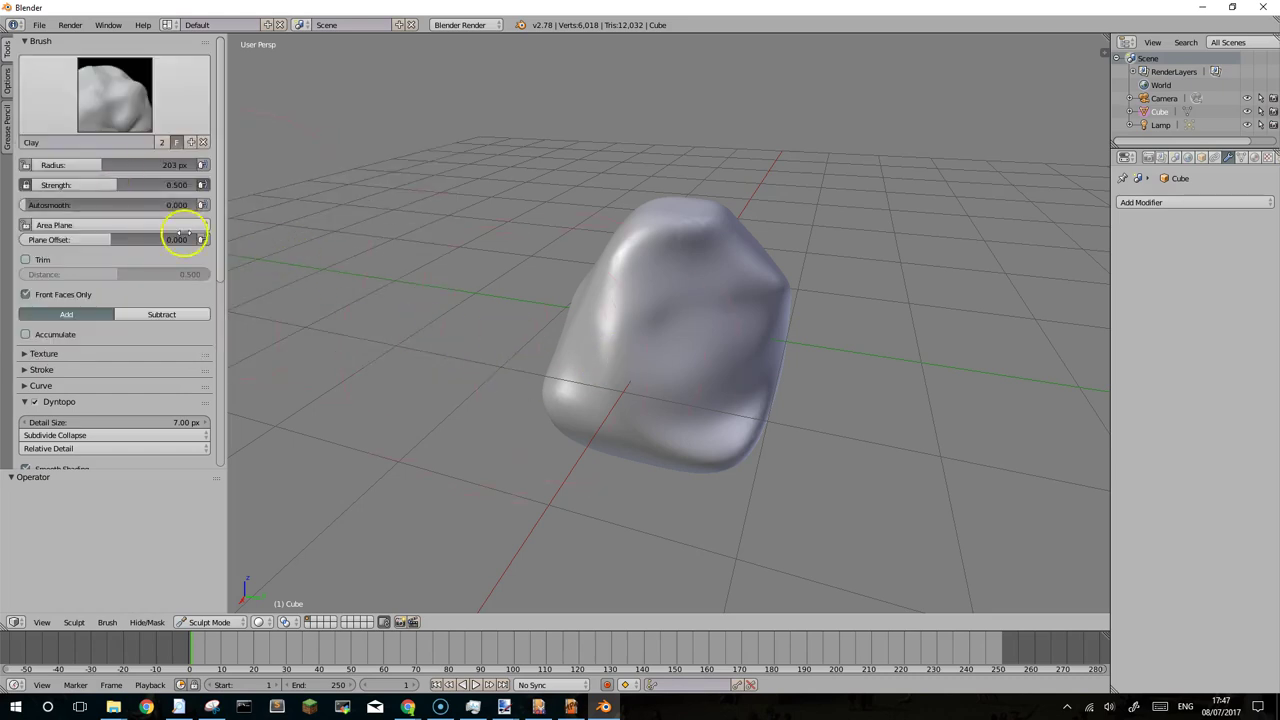
left_click_drag(99, 167, 75, 163)
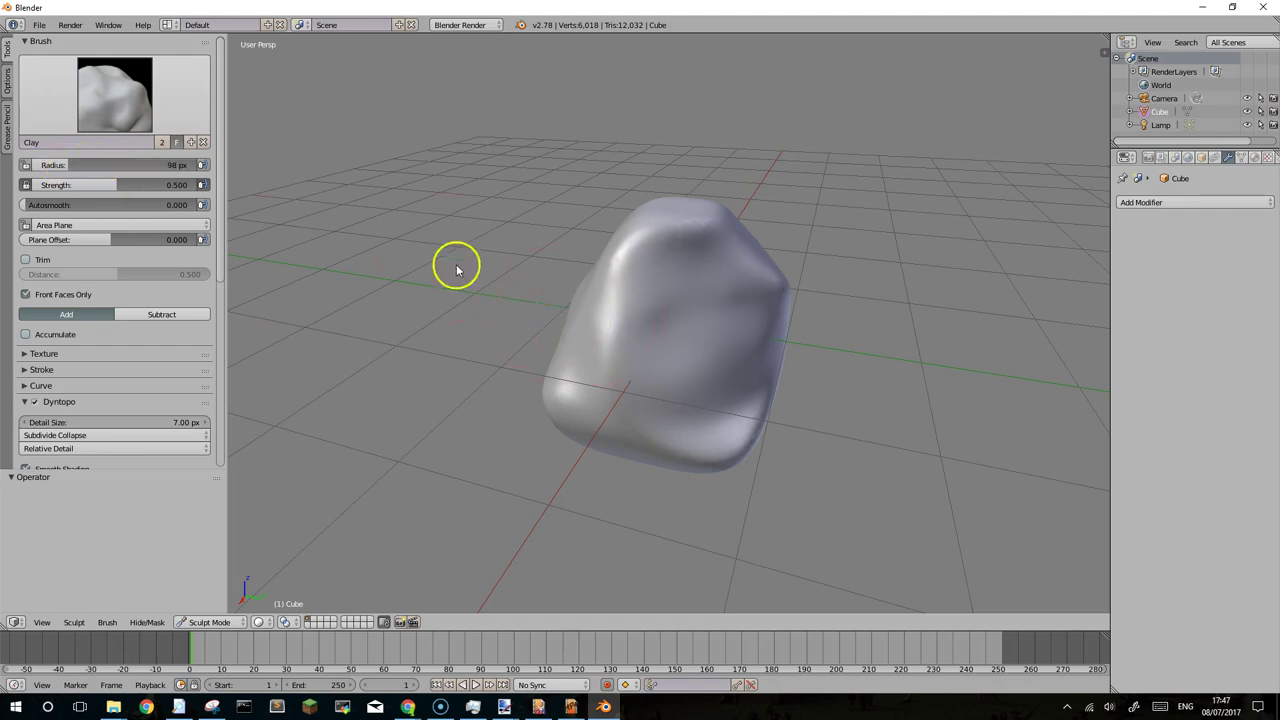
left_click_drag(70, 165, 43, 163)
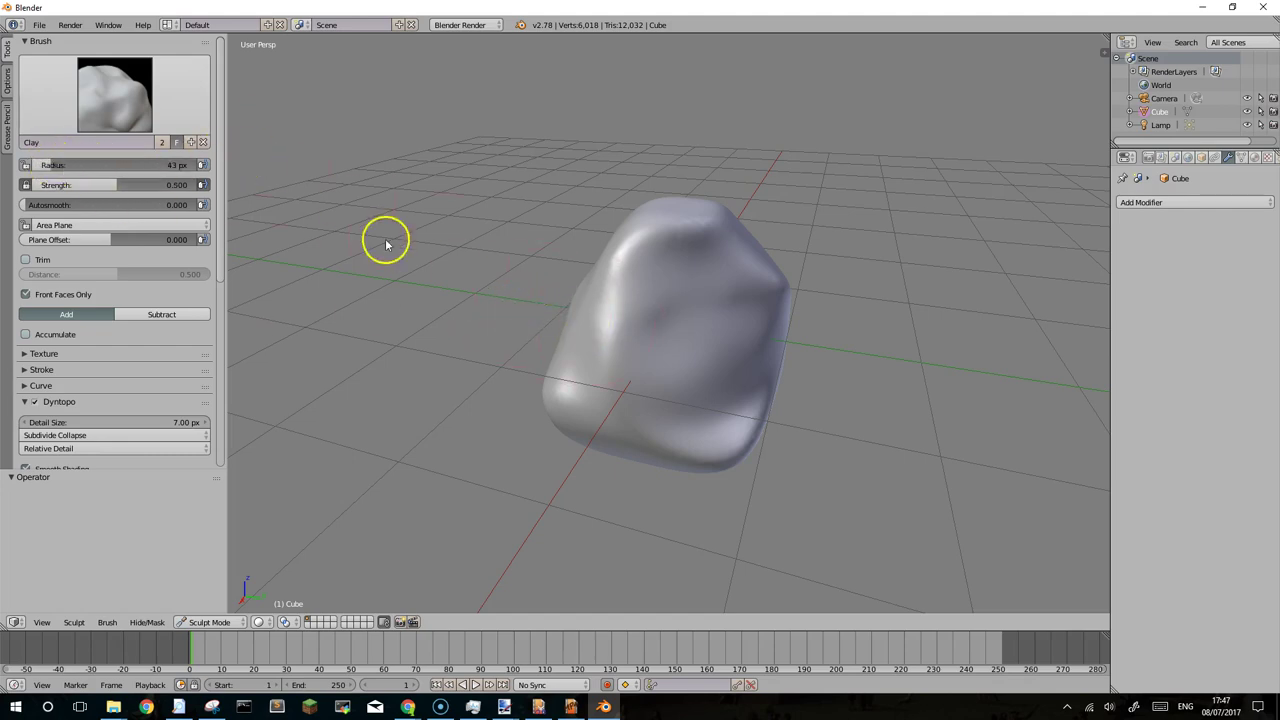
Build up clay on the rock's upper-left and upper-right, orbiting between strokes.
mouse_move(592, 308)
left_mouse_down()
mouse_move(677, 283)
mouse_move(623, 306)
mouse_move(695, 245)
mouse_move(644, 252)
left_mouse_up()
mouse_move(673, 256)
middle_mouse_down()
mouse_move(694, 323)
mouse_move(749, 343)
middle_mouse_up()
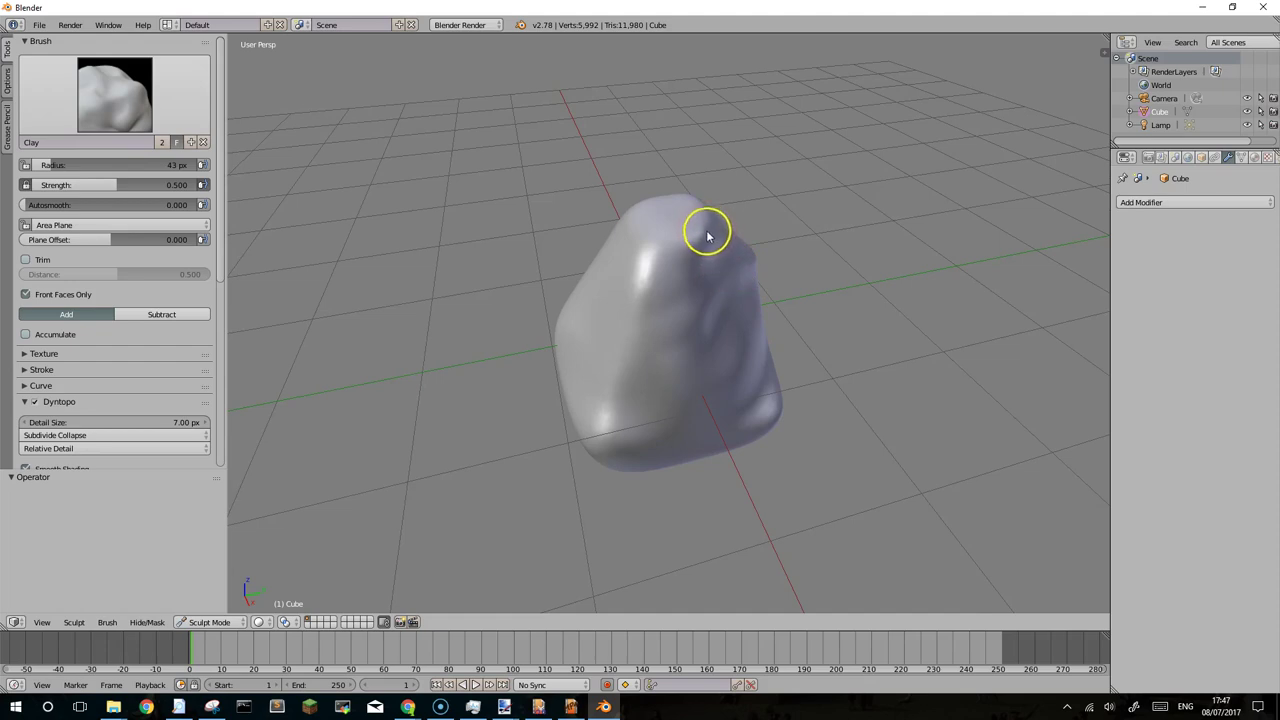
left_click_drag(701, 253, 686, 349)
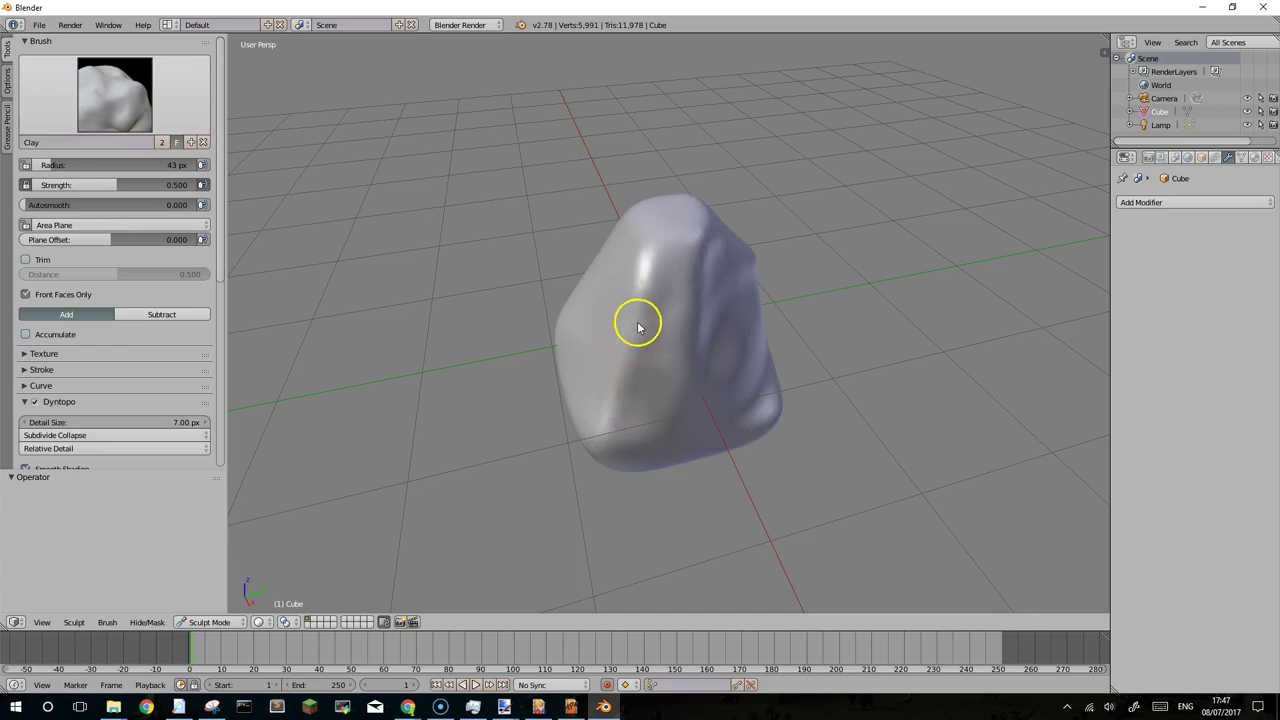
left_click(651, 259)
mouse_move(651, 259)
middle_mouse_down()
mouse_move(709, 277)
mouse_move(620, 268)
middle_mouse_up()
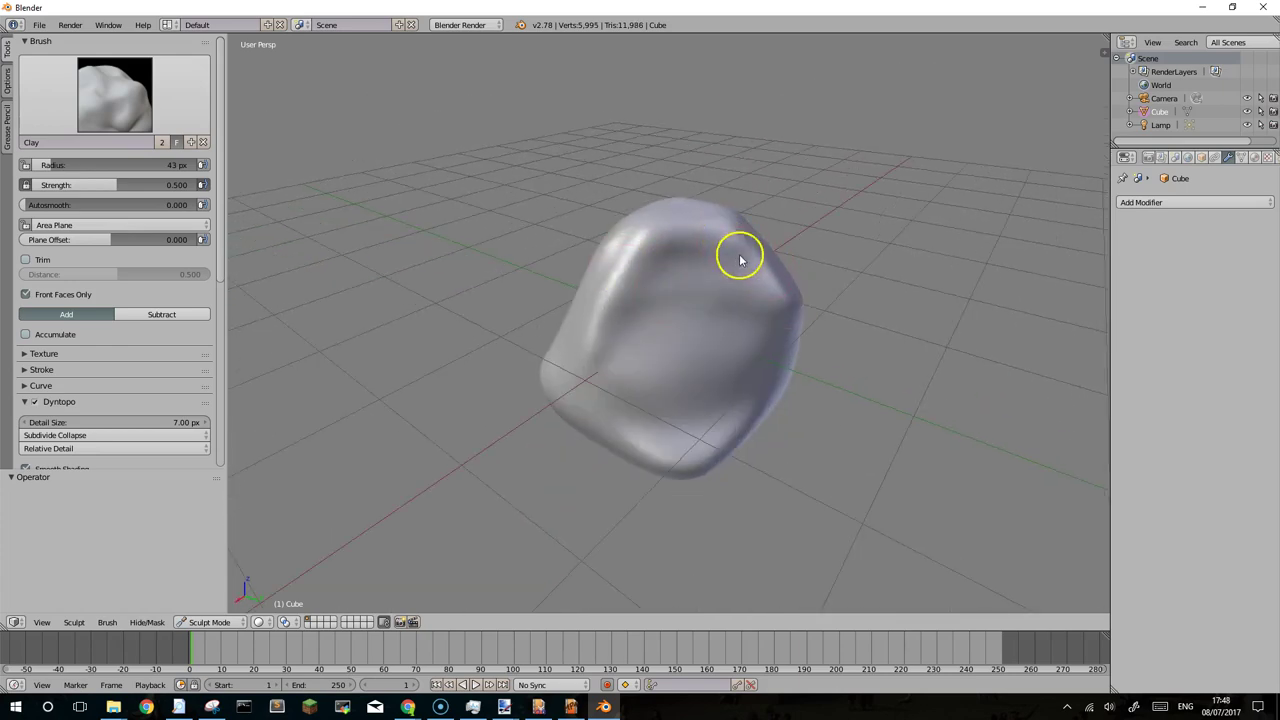
Set the Clay radius to 167 px and sculpt a broad stroke across the rock's face.
left_click(90, 174)
type("167")
key("Return")
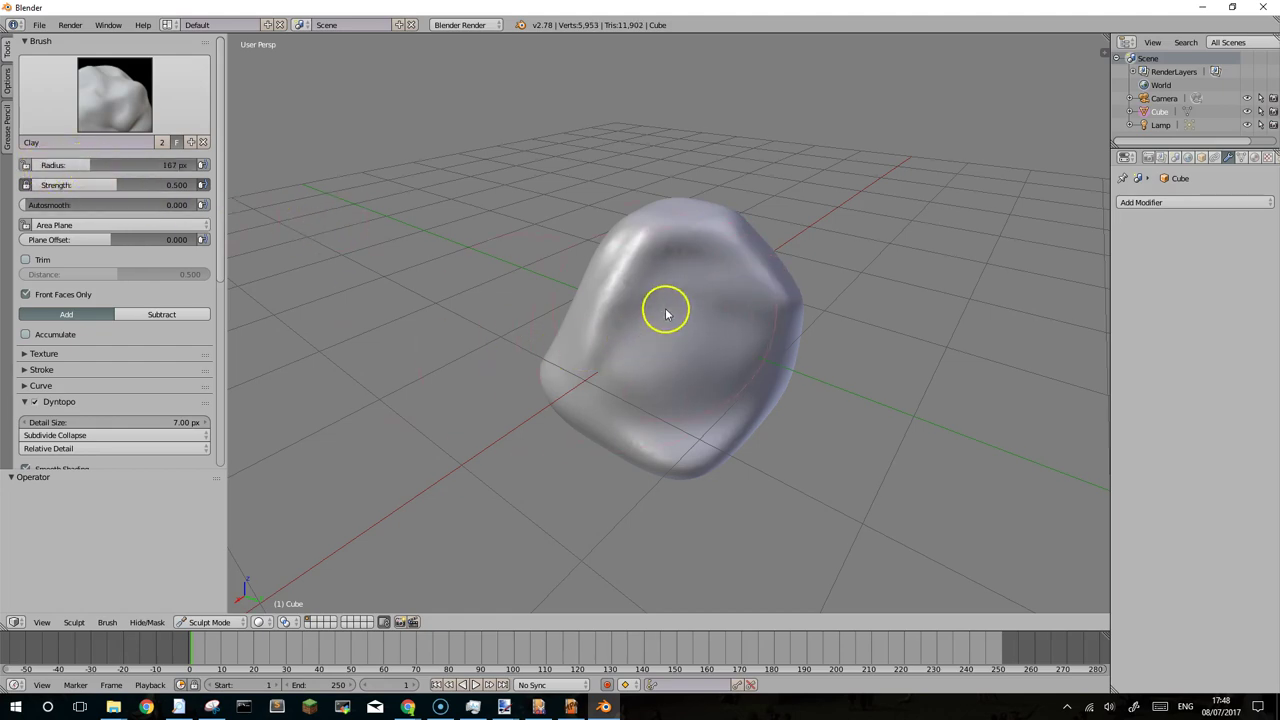
left_click_drag(714, 350, 592, 371)
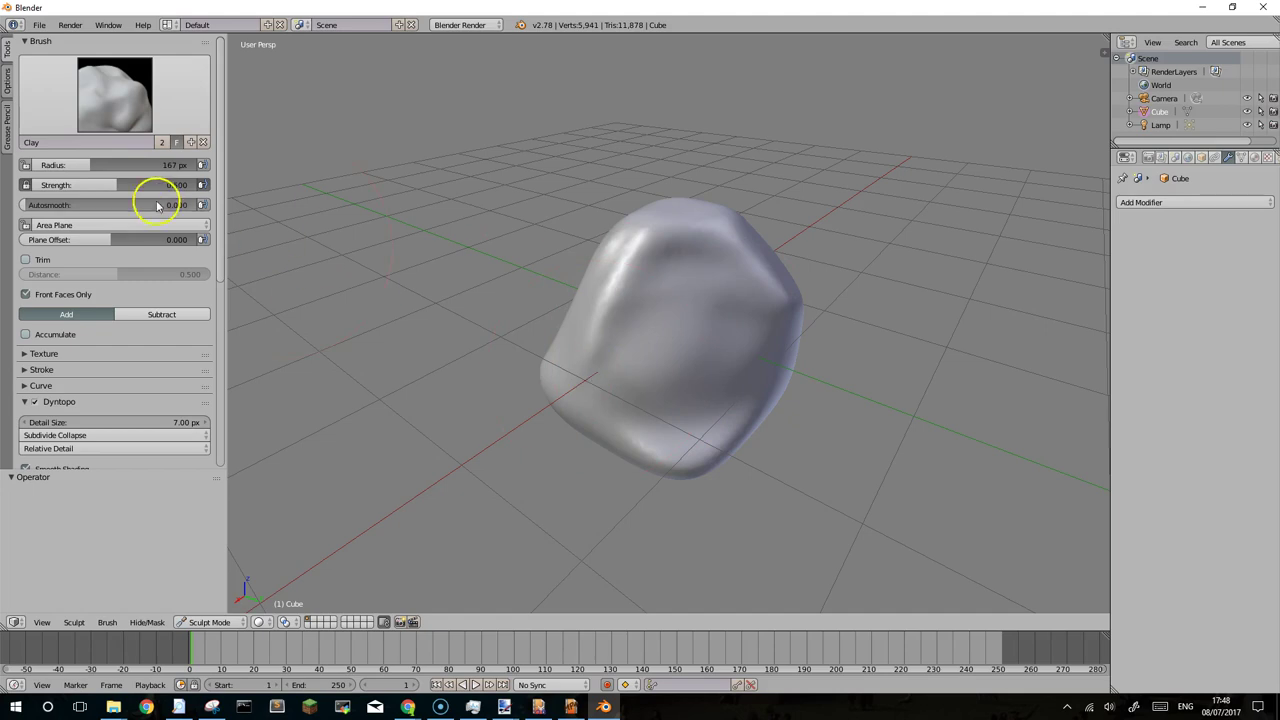
Reduce the radius to 100 px, add a clay dab near the top, and orbit to inspect.
left_click(86, 165)
type("100")
key("Return")
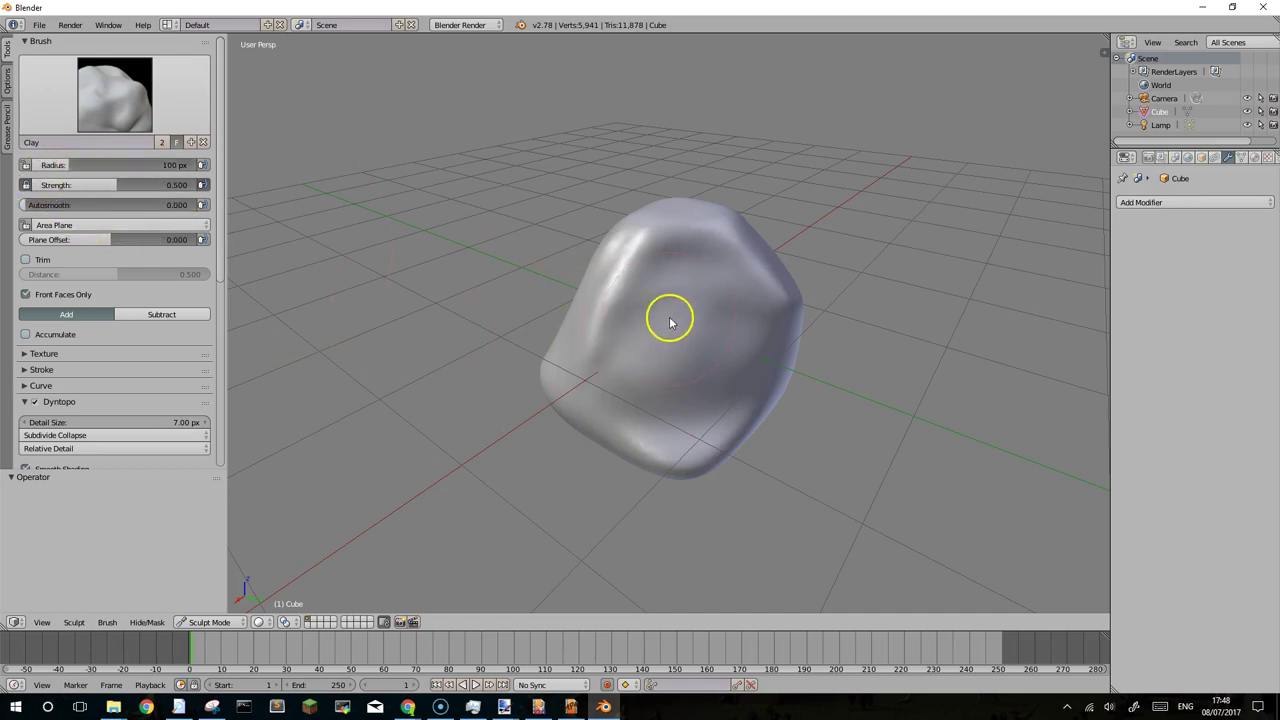
middle_click_drag(742, 290, 580, 286)
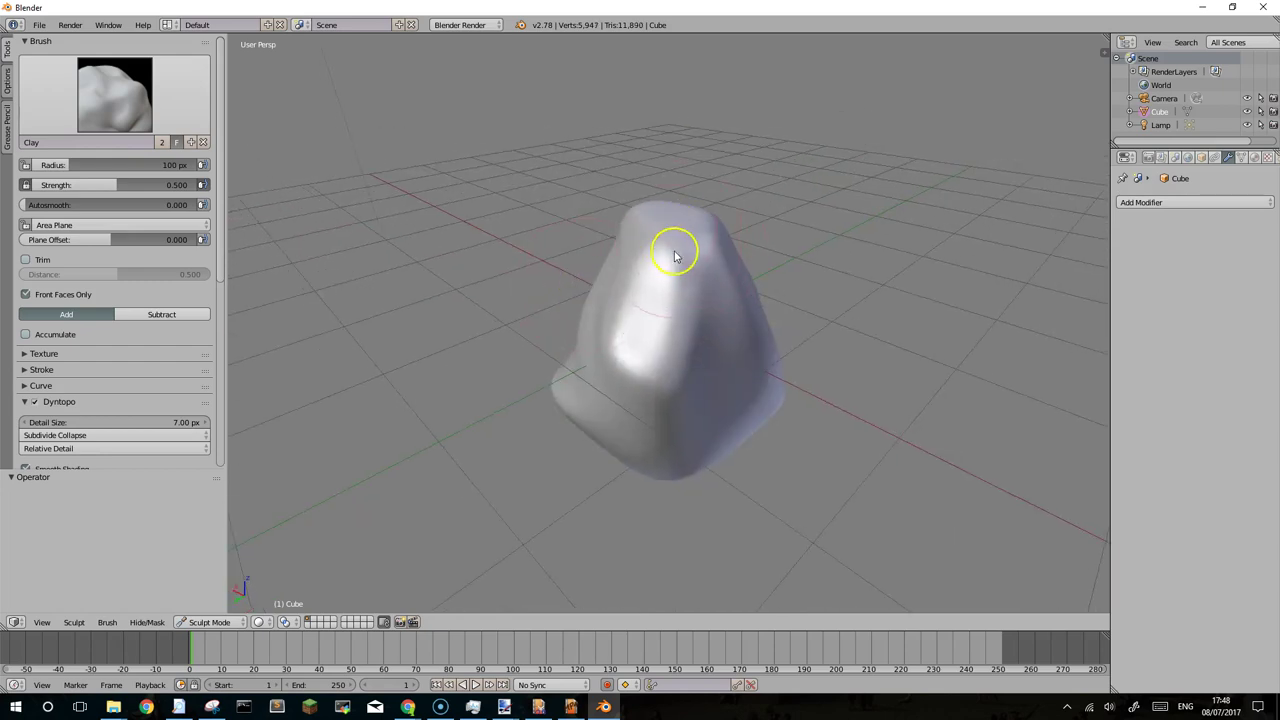
left_click(676, 422)
mouse_move(640, 303)
middle_mouse_down()
mouse_move(814, 280)
mouse_move(920, 309)
mouse_move(705, 270)
mouse_move(468, 292)
middle_mouse_up()
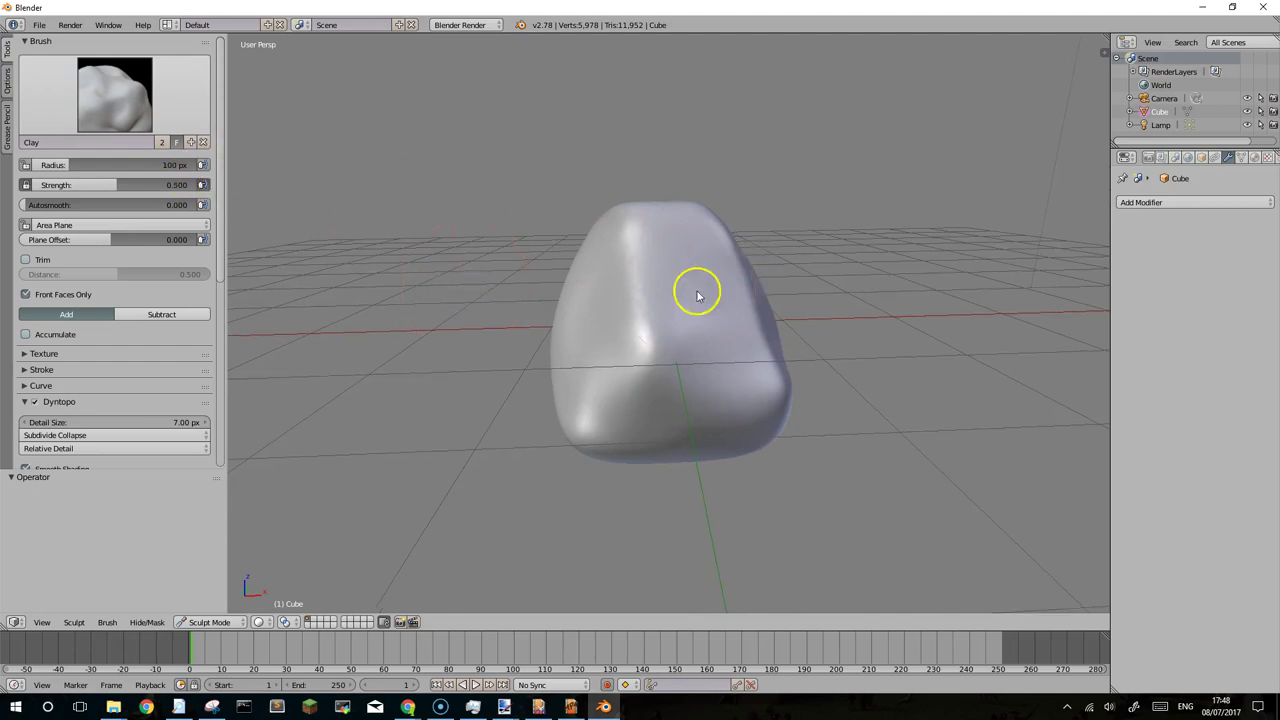
mouse_move(715, 297)
middle_mouse_down()
mouse_move(731, 337)
mouse_move(703, 303)
mouse_move(680, 330)
mouse_move(817, 286)
mouse_move(743, 174)
mouse_move(677, 289)
mouse_move(710, 297)
mouse_move(694, 294)
middle_mouse_up()
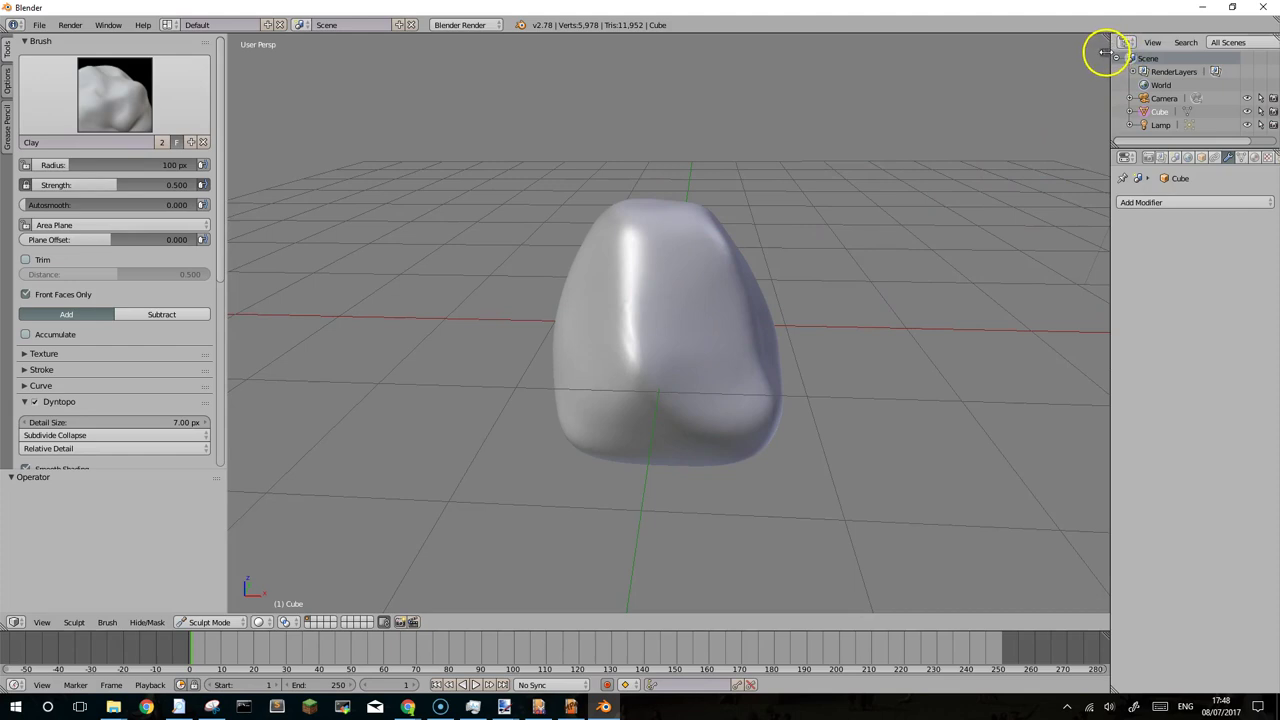
mouse_move(563, 363)
middle_mouse_down()
mouse_move(631, 337)
mouse_move(651, 300)
mouse_move(648, 324)
middle_mouse_up()
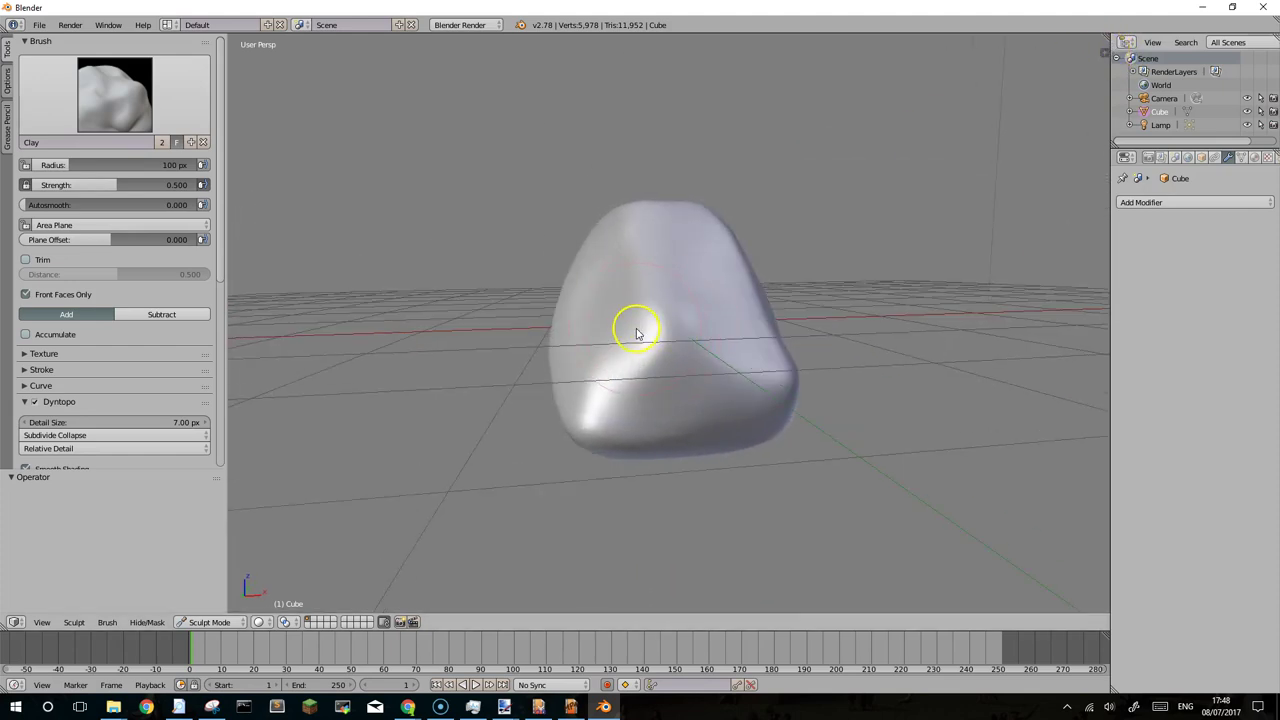
Switch the rock to Edit Mode and select all of its vertices.
left_click(215, 622)
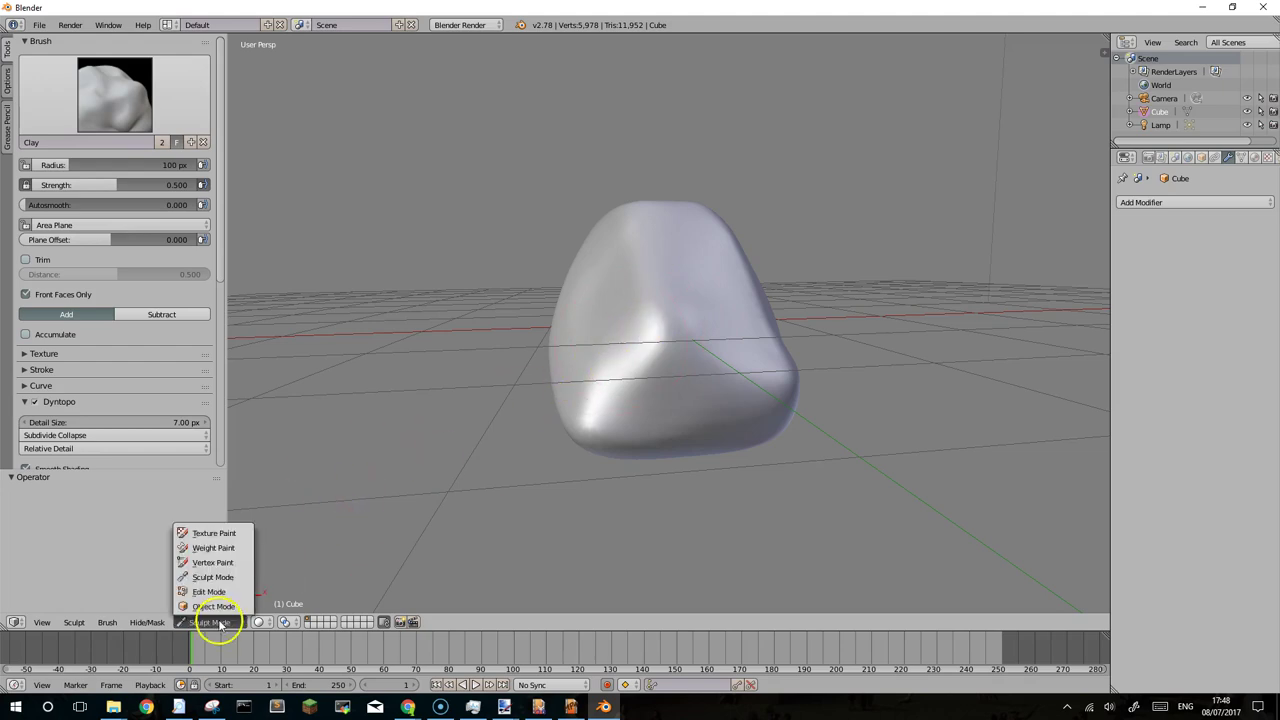
left_click(224, 597)
mouse_move(723, 343)
middle_mouse_down()
mouse_move(711, 317)
mouse_move(706, 345)
mouse_move(703, 331)
mouse_move(717, 334)
mouse_move(632, 338)
mouse_move(571, 300)
mouse_move(554, 305)
middle_mouse_up()
scroll(706, 345, "up", 2)
key("a")
mouse_move(722, 344)
middle_mouse_down()
mouse_move(686, 331)
mouse_move(651, 354)
mouse_move(663, 308)
middle_mouse_up()
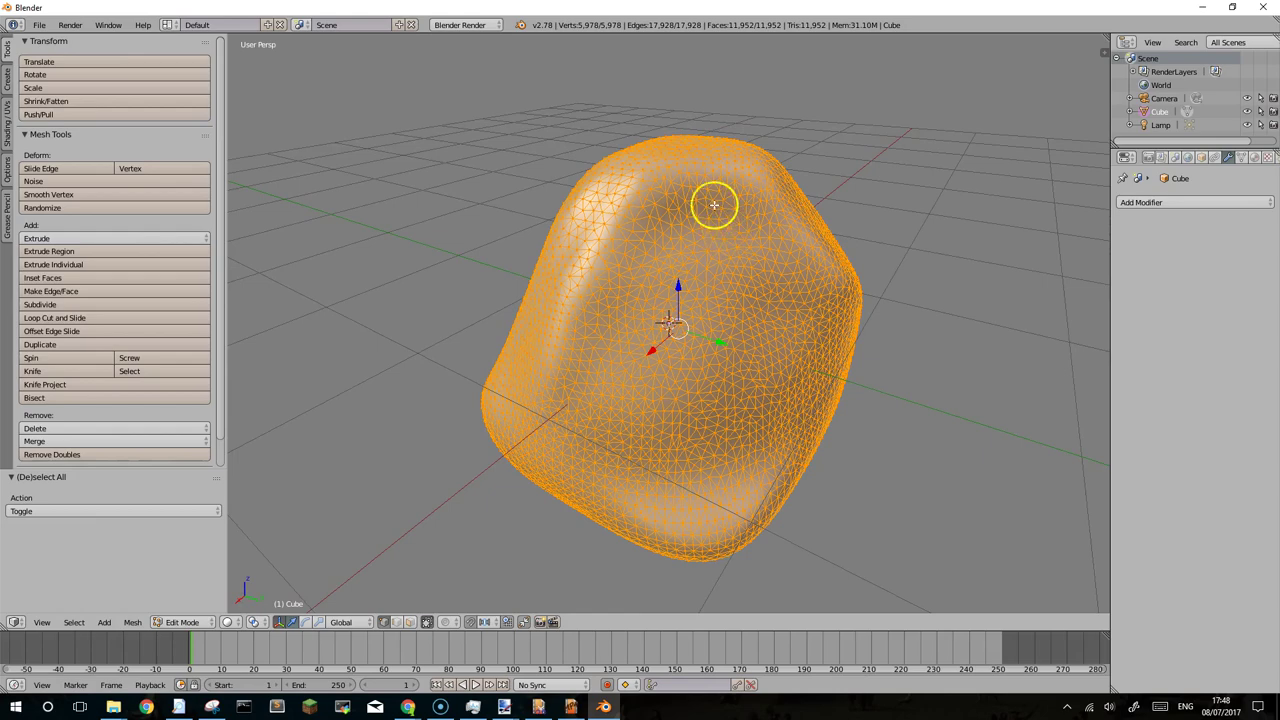
Inspect the selected mesh, then split the 3D view into two side-by-side areas.
mouse_move(607, 273)
middle_mouse_down()
mouse_move(703, 274)
mouse_move(701, 224)
middle_mouse_up()
mouse_move(642, 297)
middle_mouse_down()
mouse_move(787, 296)
mouse_move(820, 283)
mouse_move(846, 249)
mouse_move(857, 280)
mouse_move(887, 284)
middle_mouse_up()
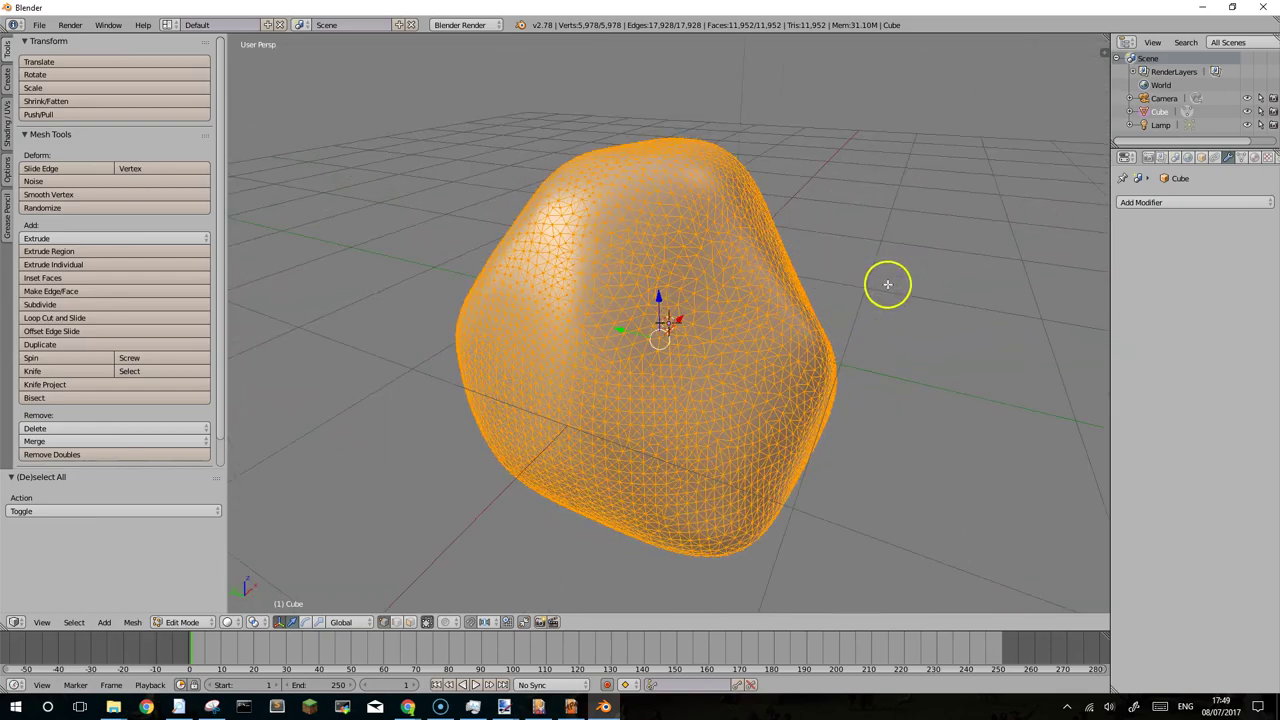
mouse_move(668, 293)
middle_mouse_down()
mouse_move(729, 289)
mouse_move(651, 240)
mouse_move(479, 281)
mouse_move(654, 291)
mouse_move(634, 249)
mouse_move(598, 268)
middle_mouse_up()
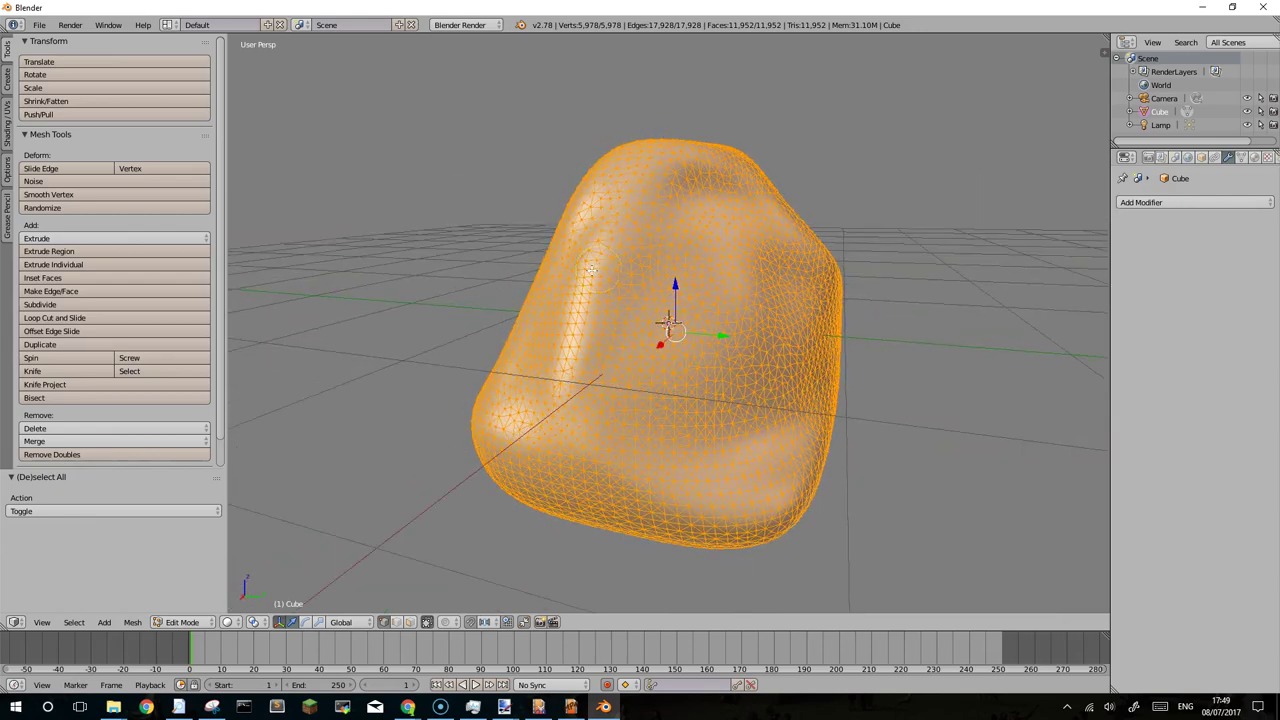
mouse_move(681, 286)
middle_mouse_down()
mouse_move(666, 254)
mouse_move(609, 266)
mouse_move(601, 284)
middle_mouse_up()
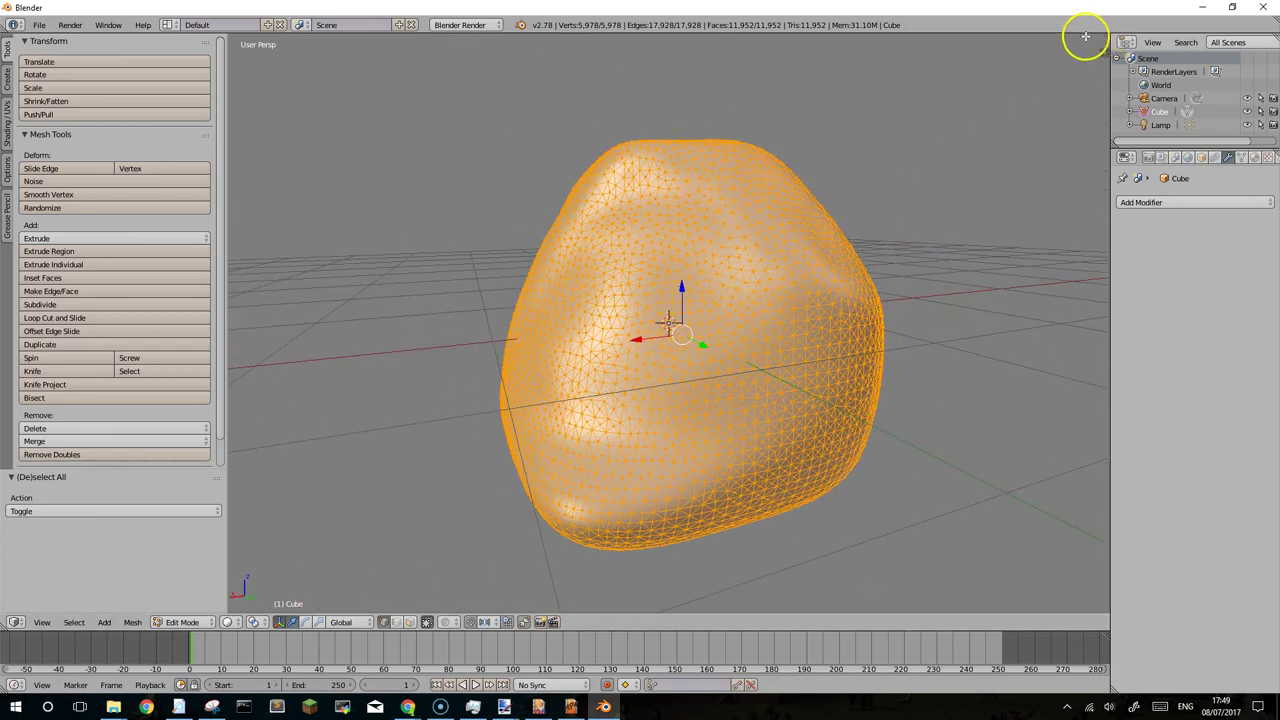
left_click_drag(1085, 37, 749, 48)
Turn the right-hand area into the UV/Image Editor.
left_click(763, 622)
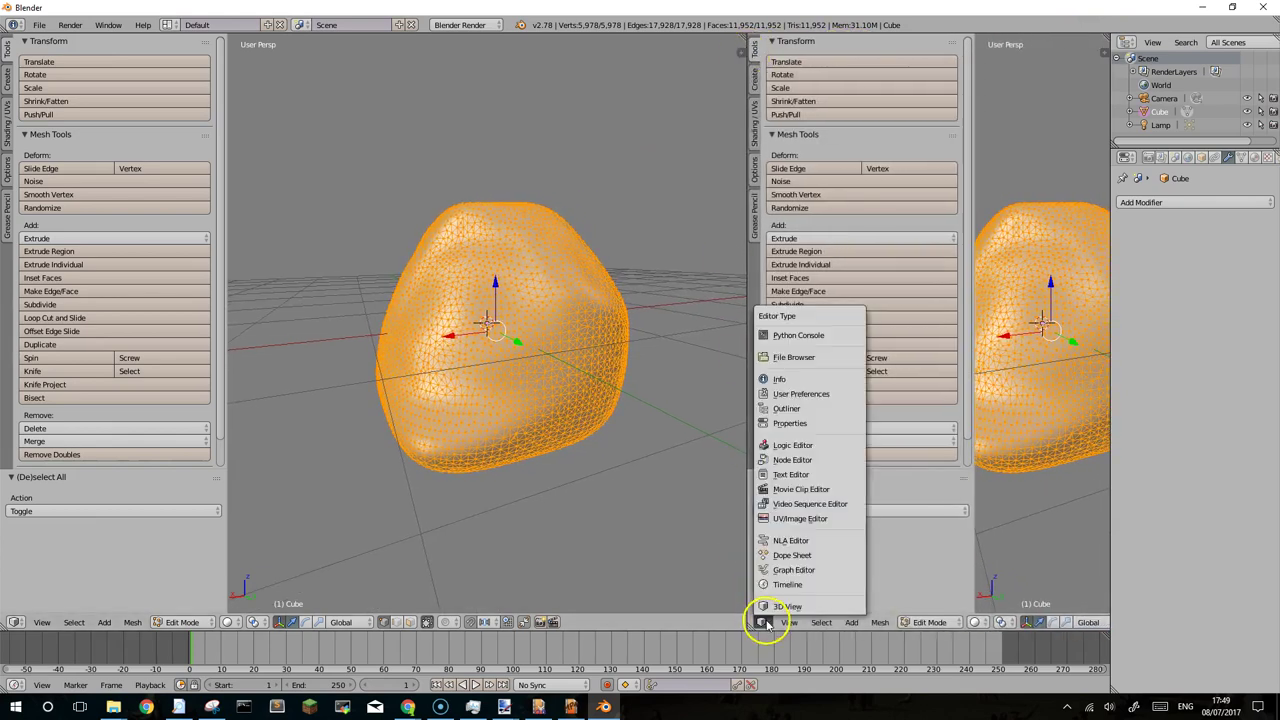
left_click(800, 518)
scroll(855, 468, "up", 2)
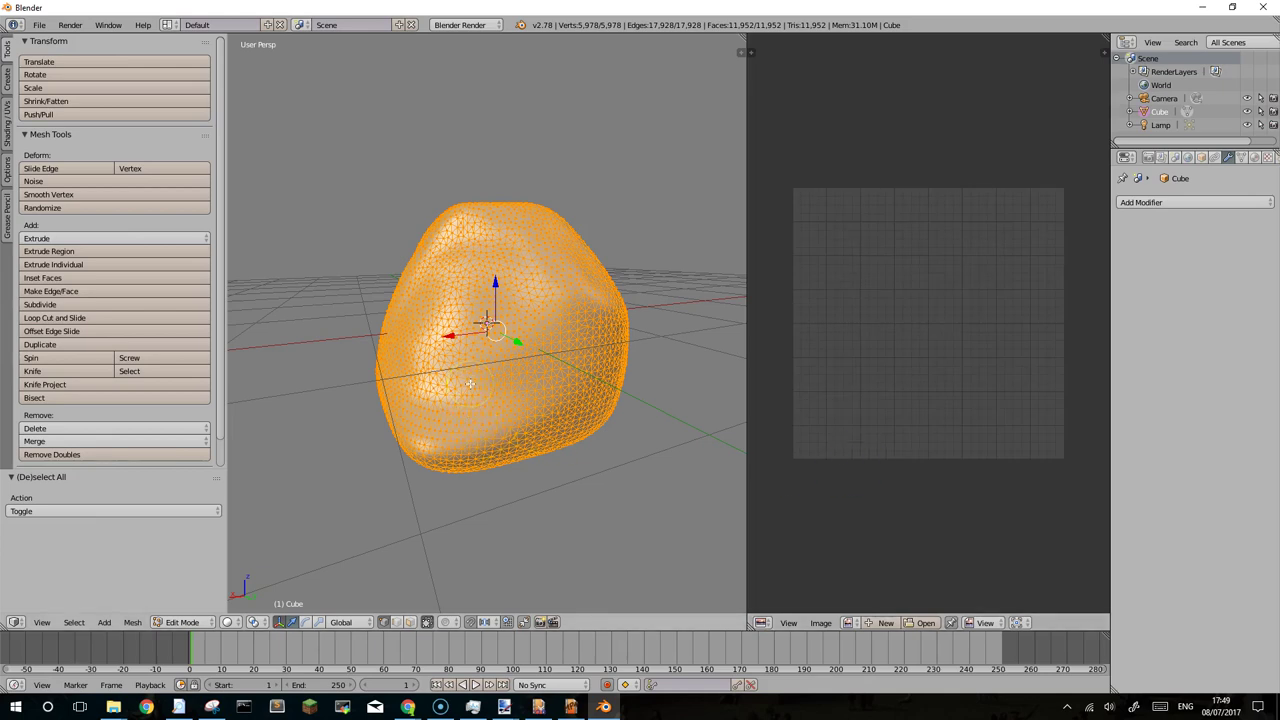
Unwrap the rock with Smart UV Project at a 66.00 angle limit, Stretch to UV Bounds on.
key("u")
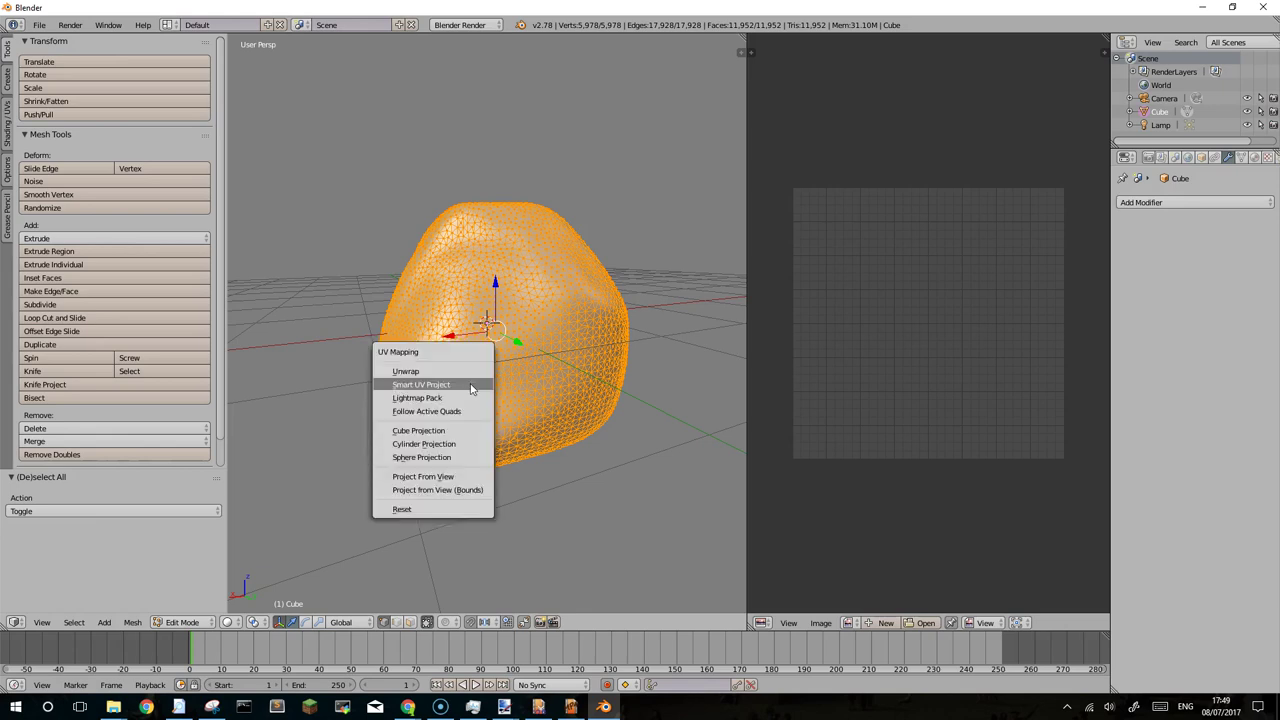
left_click(445, 387)
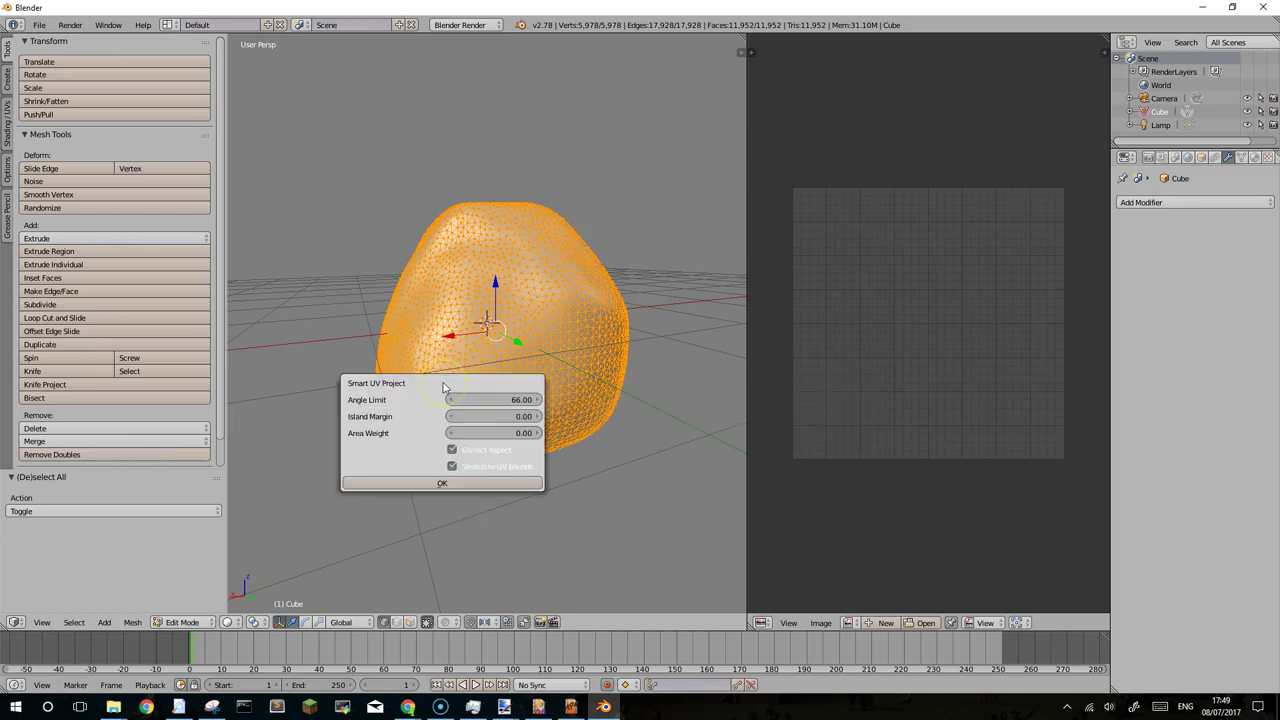
left_click(451, 467)
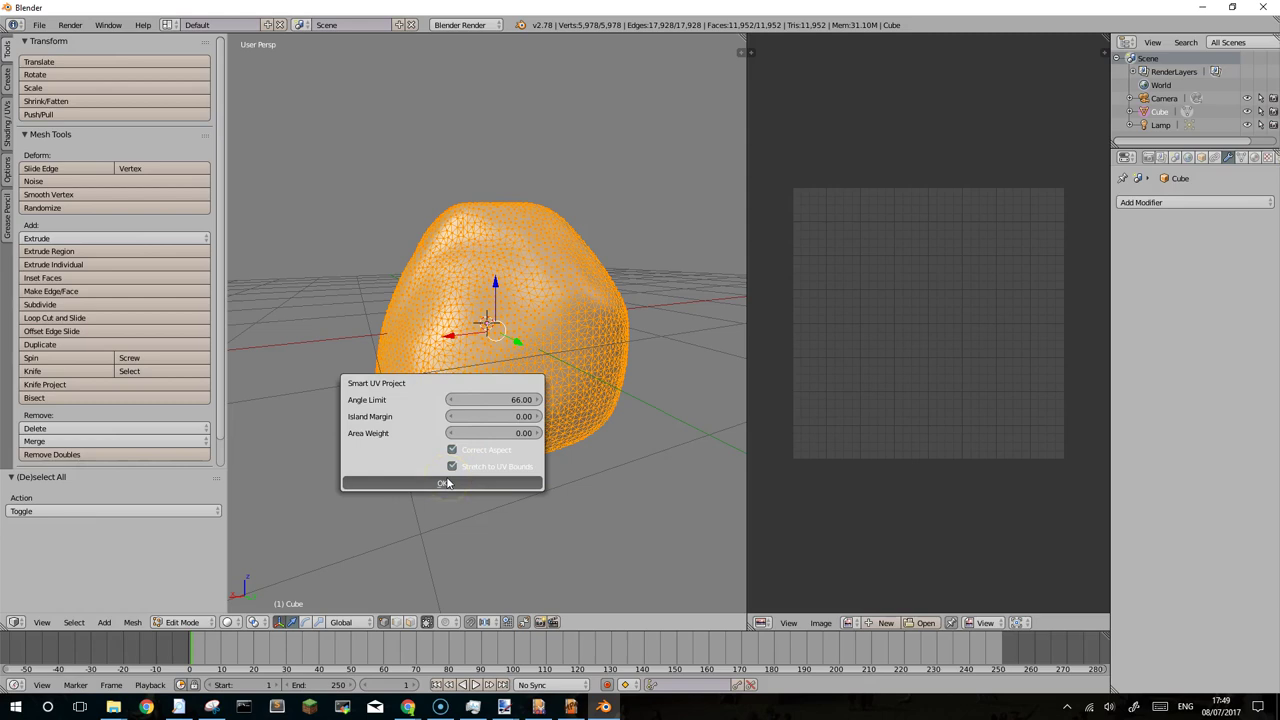
left_click(443, 482)
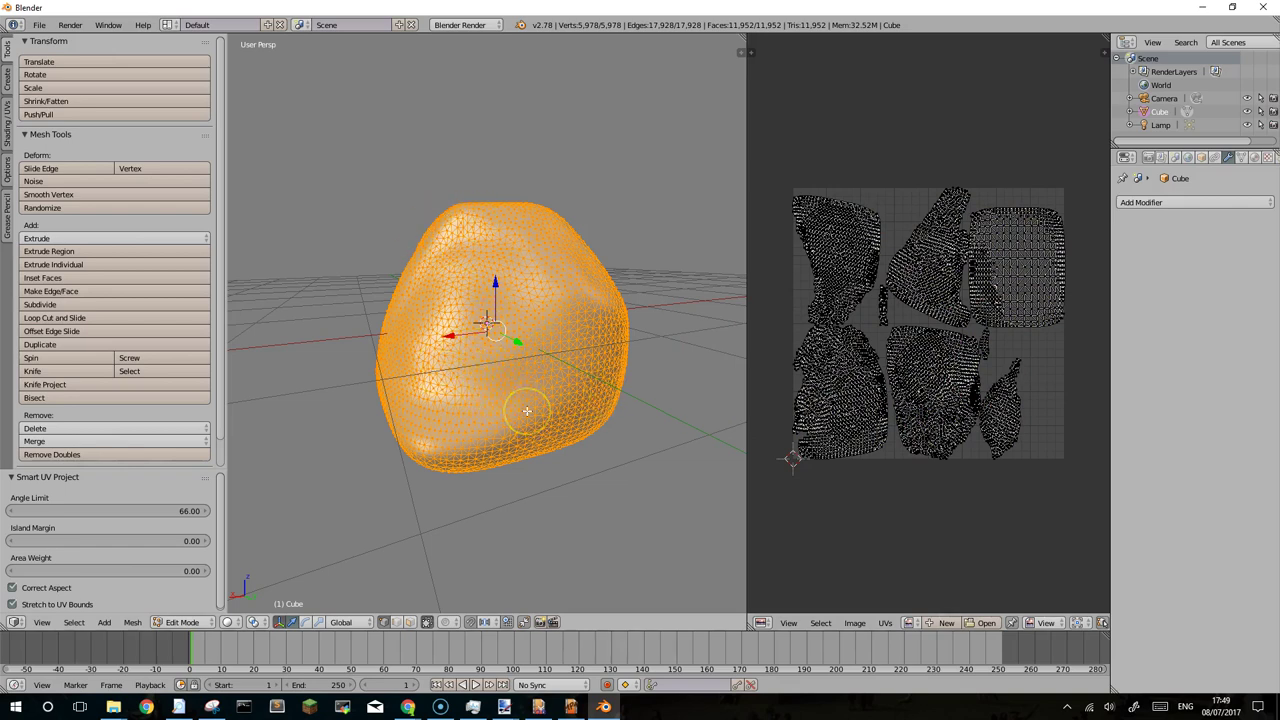
scroll(527, 410, "up", 3)
mouse_move(530, 351)
middle_mouse_down()
mouse_move(523, 363)
mouse_move(529, 329)
mouse_move(490, 337)
mouse_move(549, 357)
mouse_move(574, 349)
mouse_move(560, 362)
mouse_move(486, 337)
mouse_move(557, 351)
mouse_move(515, 357)
middle_mouse_up()
scroll(510, 322, "down", 2)
scroll(492, 338, "down", 2)
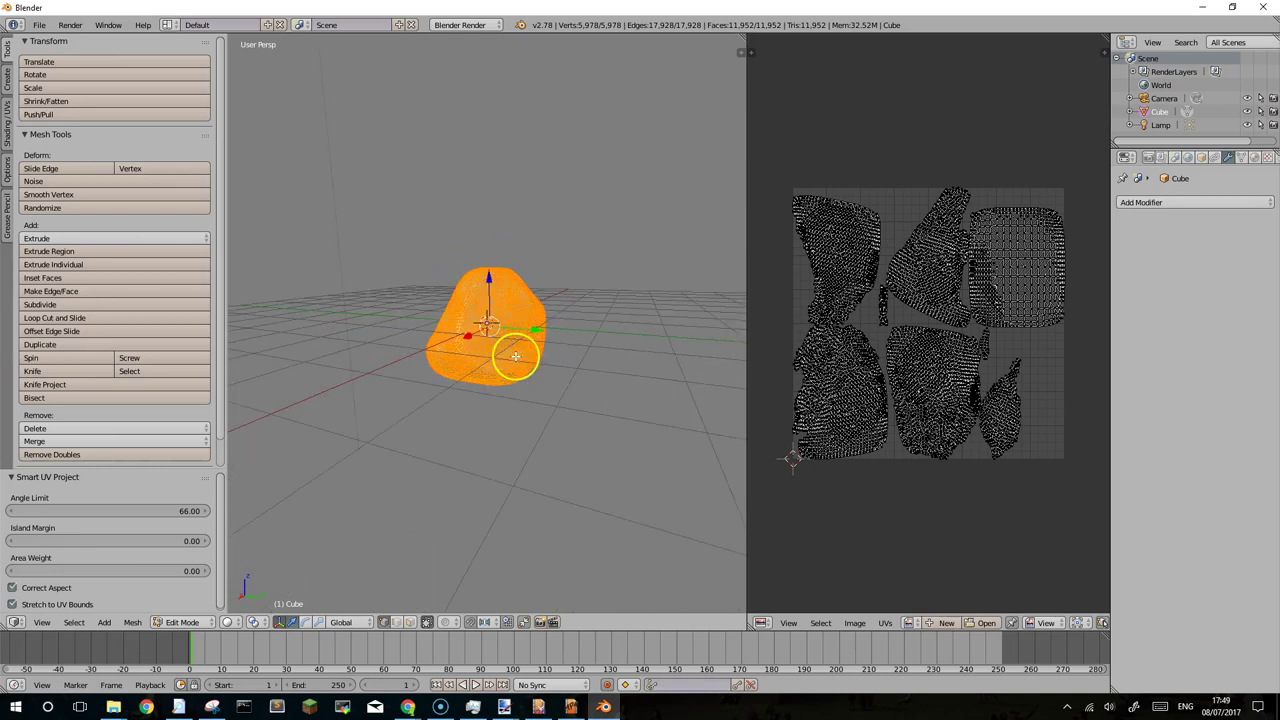
scroll(519, 316, "up", 1)
scroll(520, 320, "up", 1)
scroll(522, 328, "up", 1)
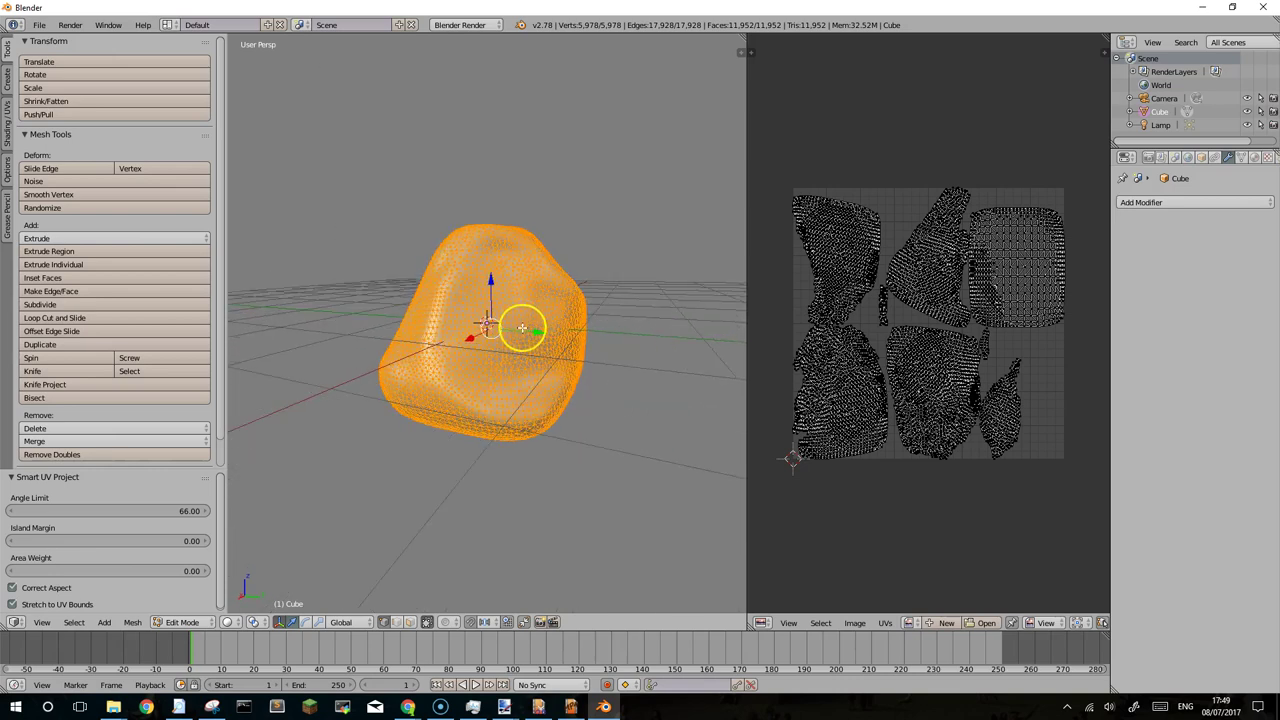
Back in Object Mode, place duplicate Cube.001 right of the original and widen the 3D view.
key("Tab")
scroll(530, 350, "down", 2)
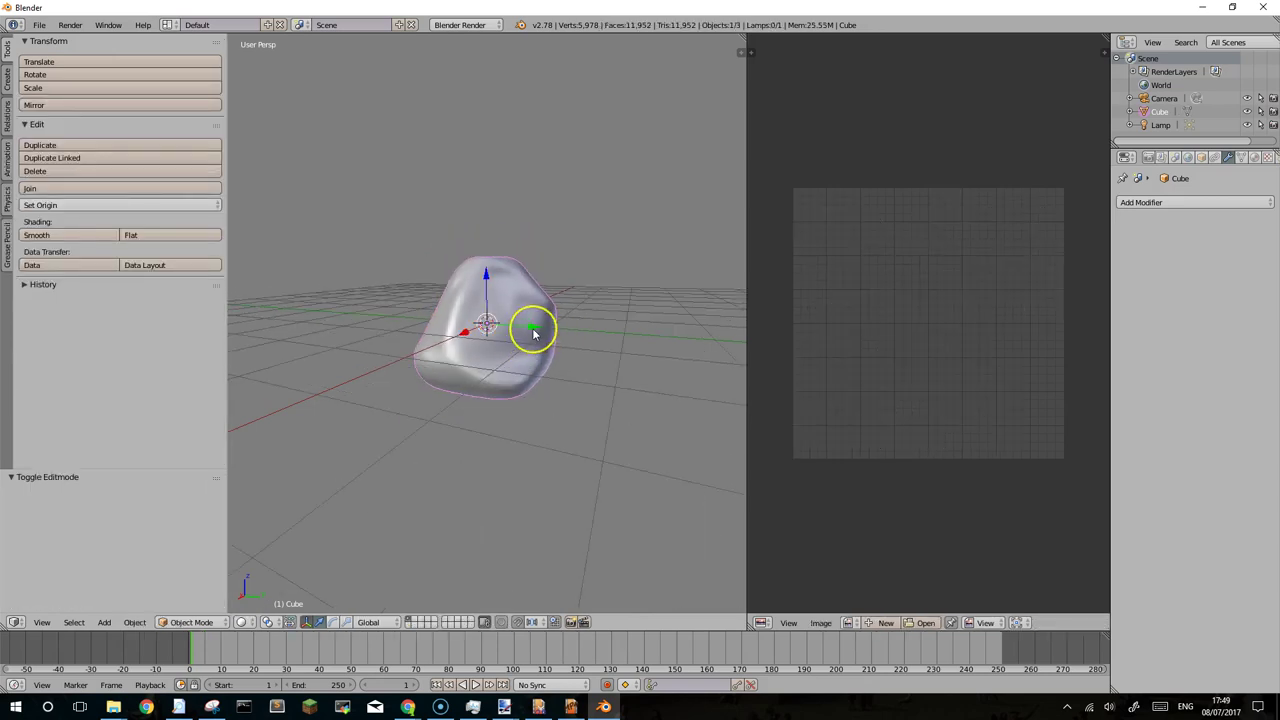
key("shift+d")
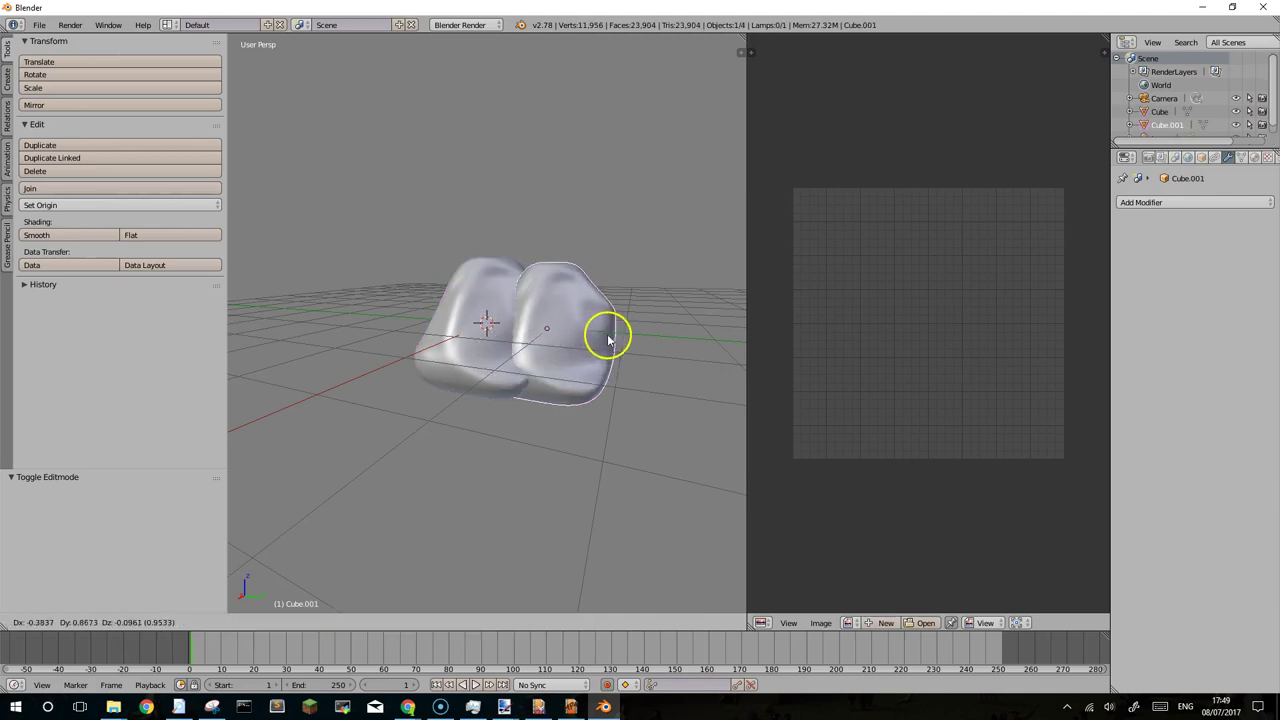
left_click(676, 348)
middle_click_drag(630, 340, 591, 343)
left_click_drag(747, 458, 1113, 460)
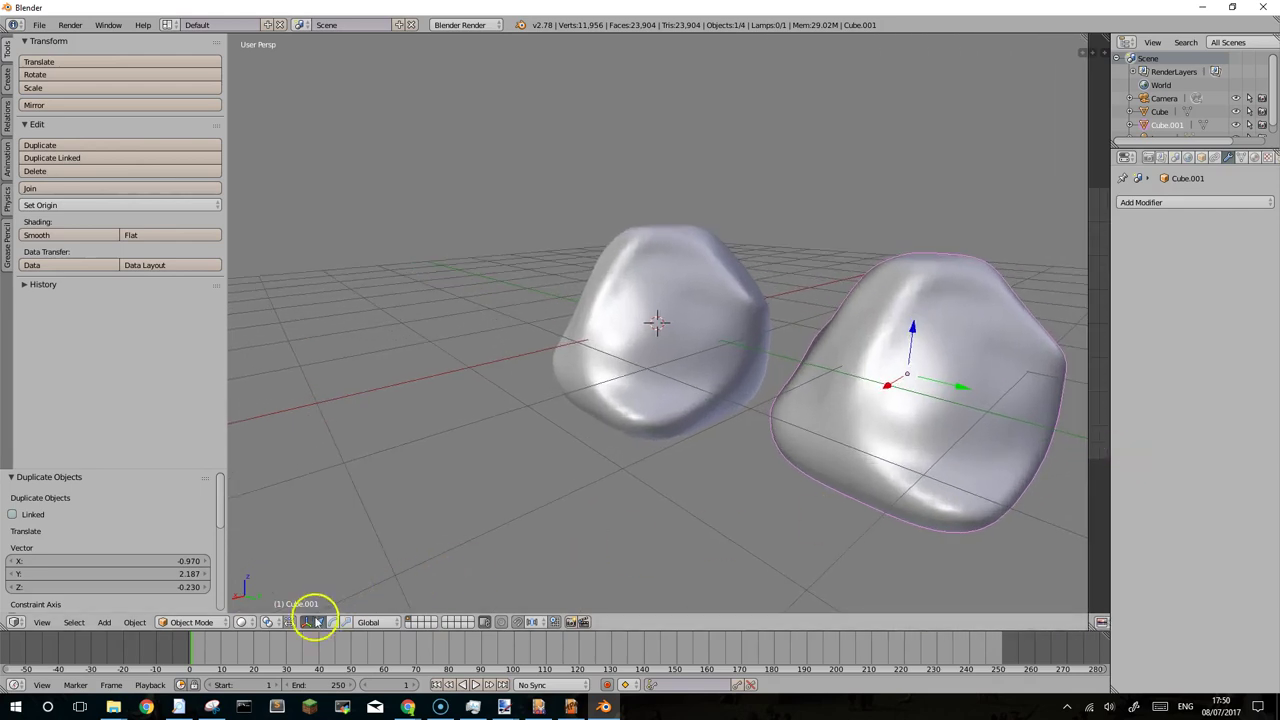
left_click(198, 622)
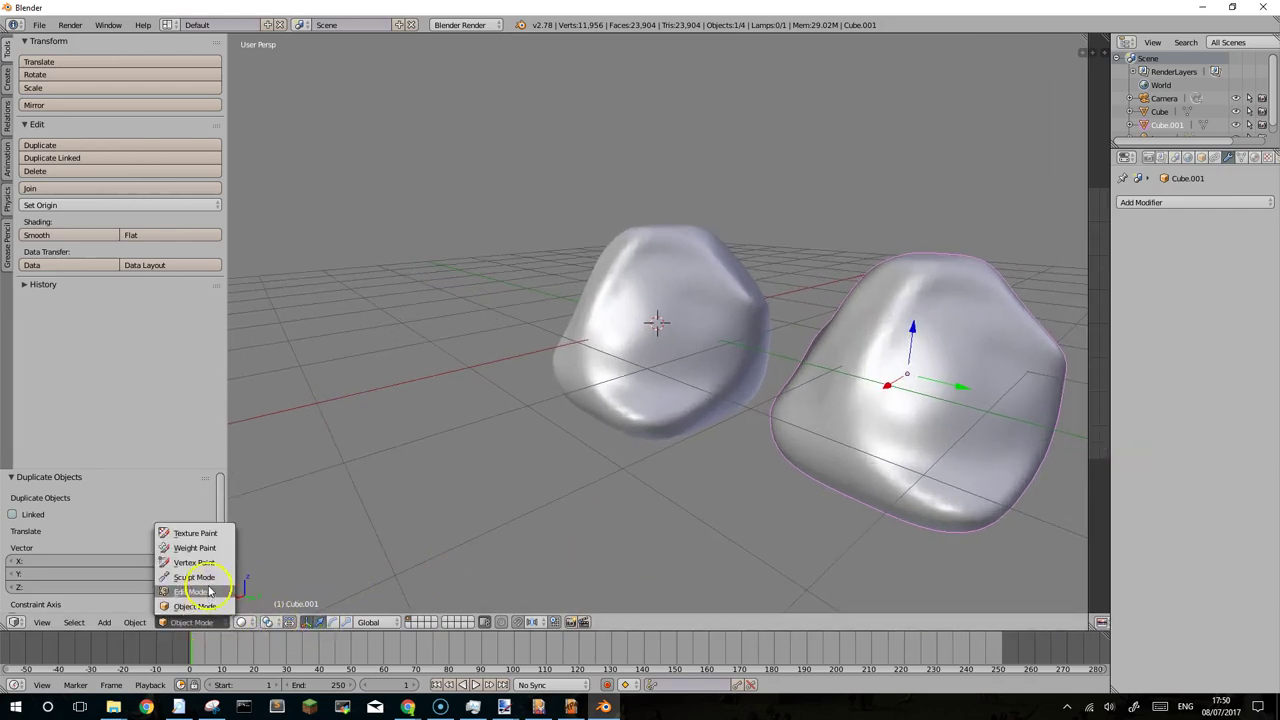
Put Cube.001 into Sculpt Mode with the Flatten brush enlarged to 379 px radius.
left_click(209, 583)
middle_click_drag(909, 394, 880, 371)
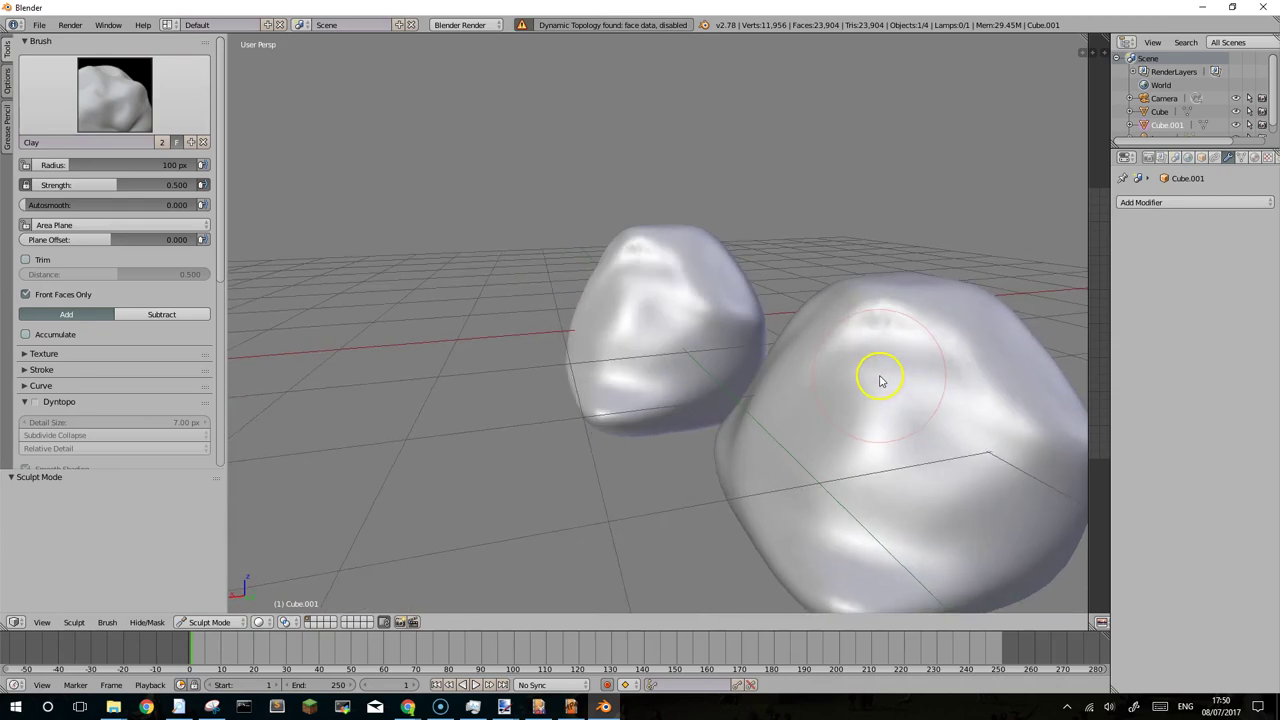
left_click(114, 100)
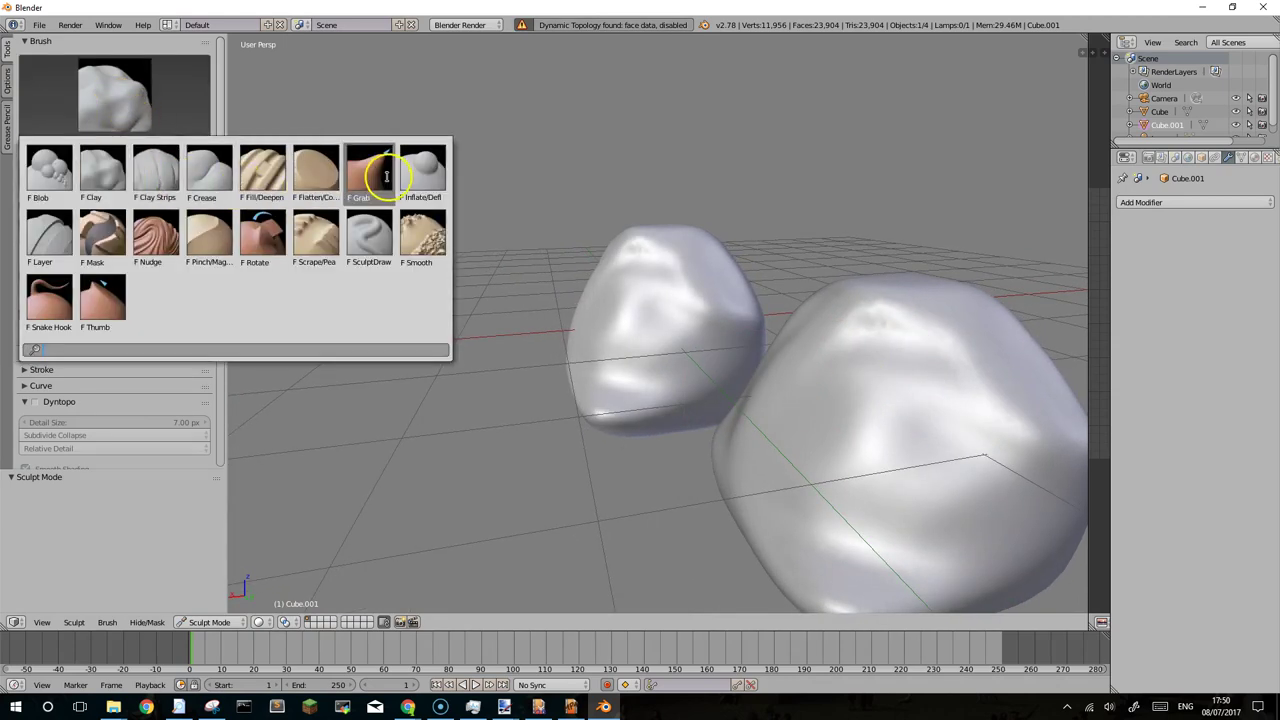
left_click(322, 170)
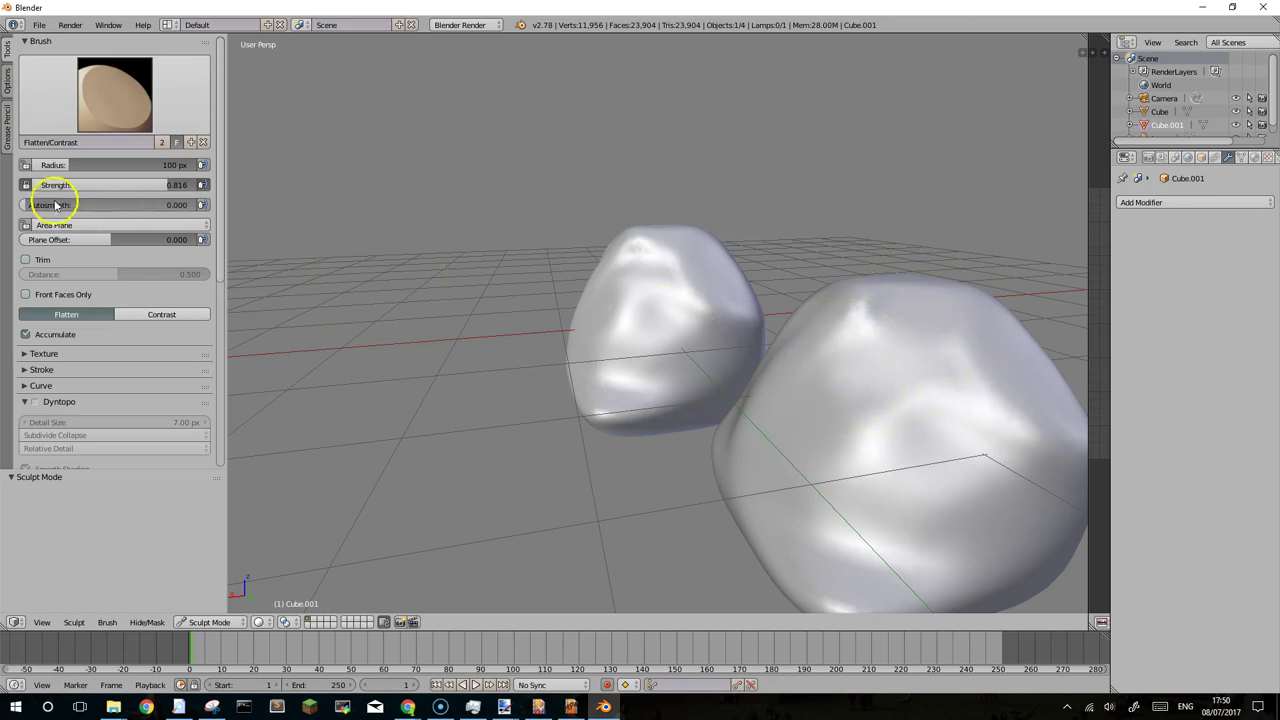
left_click_drag(69, 167, 158, 170)
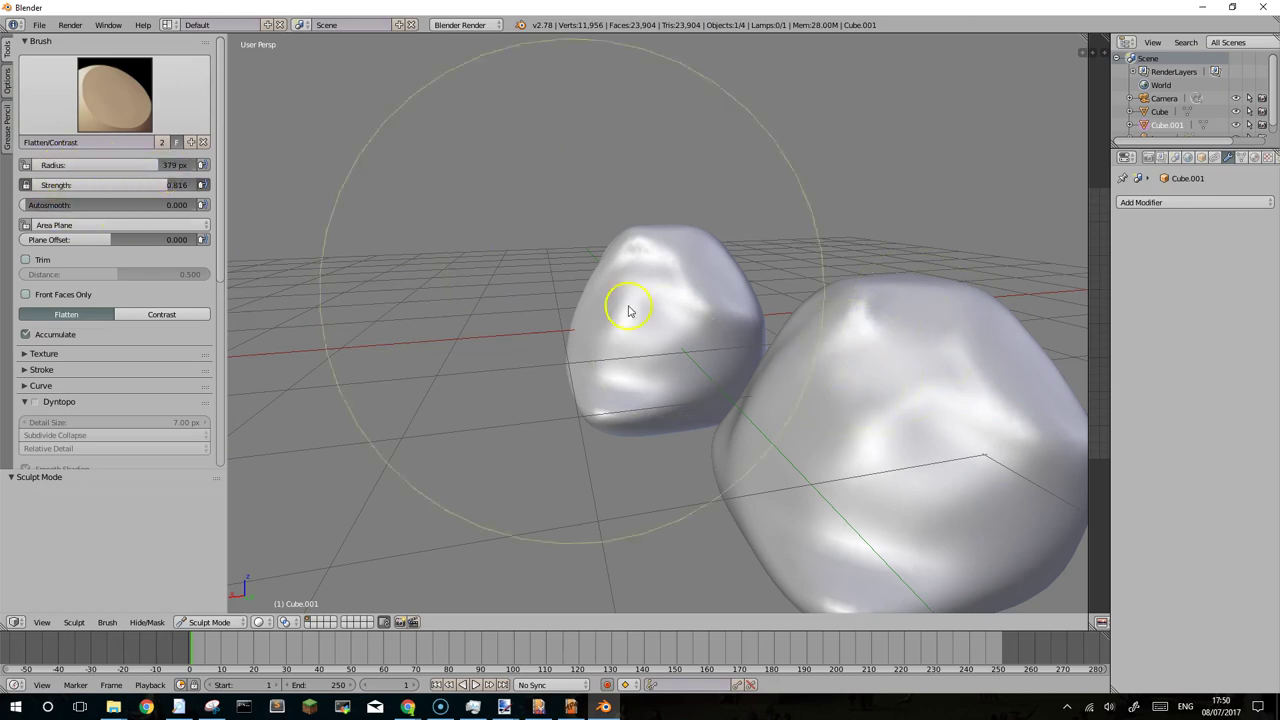
Flatten the duplicate rock, undoing a stroke that pulled up a peak.
mouse_move(857, 349)
left_mouse_down()
mouse_move(808, 304)
mouse_move(931, 314)
mouse_move(908, 342)
left_mouse_up()
middle_click_drag(908, 342, 914, 423)
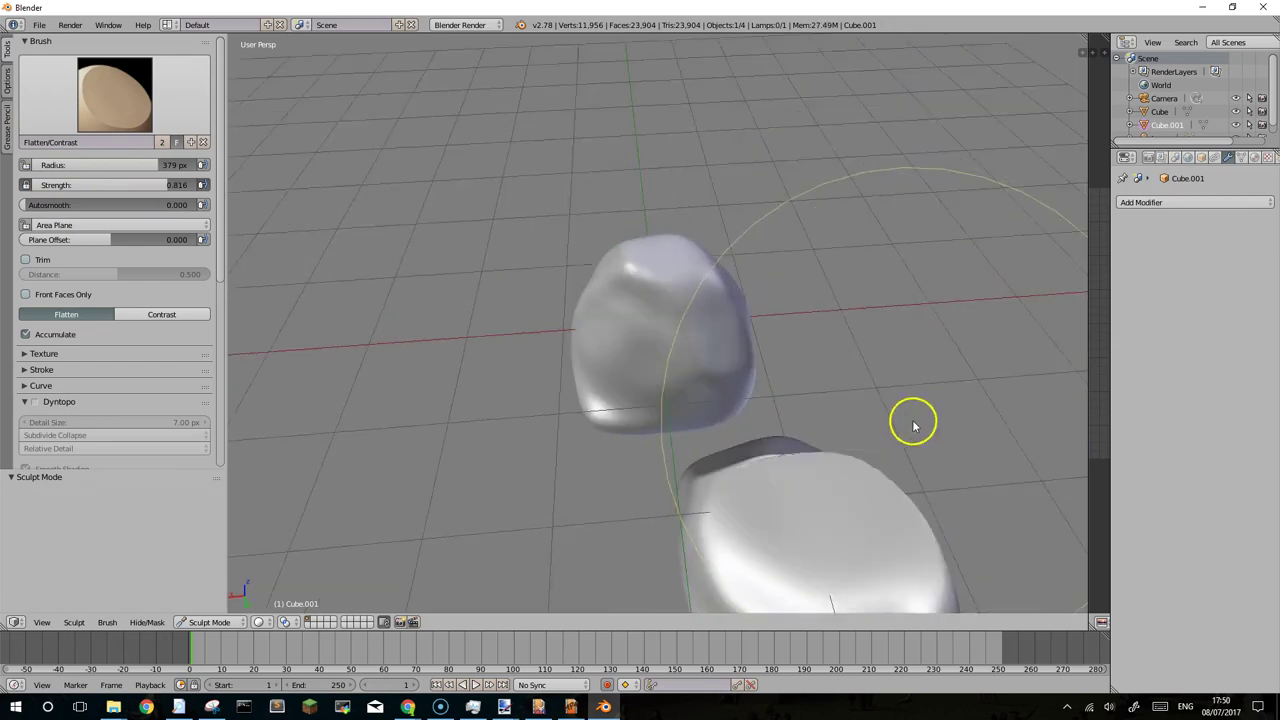
mouse_move(871, 543)
middle_mouse_down()
mouse_move(795, 516)
mouse_move(786, 486)
mouse_move(486, 409)
middle_mouse_up()
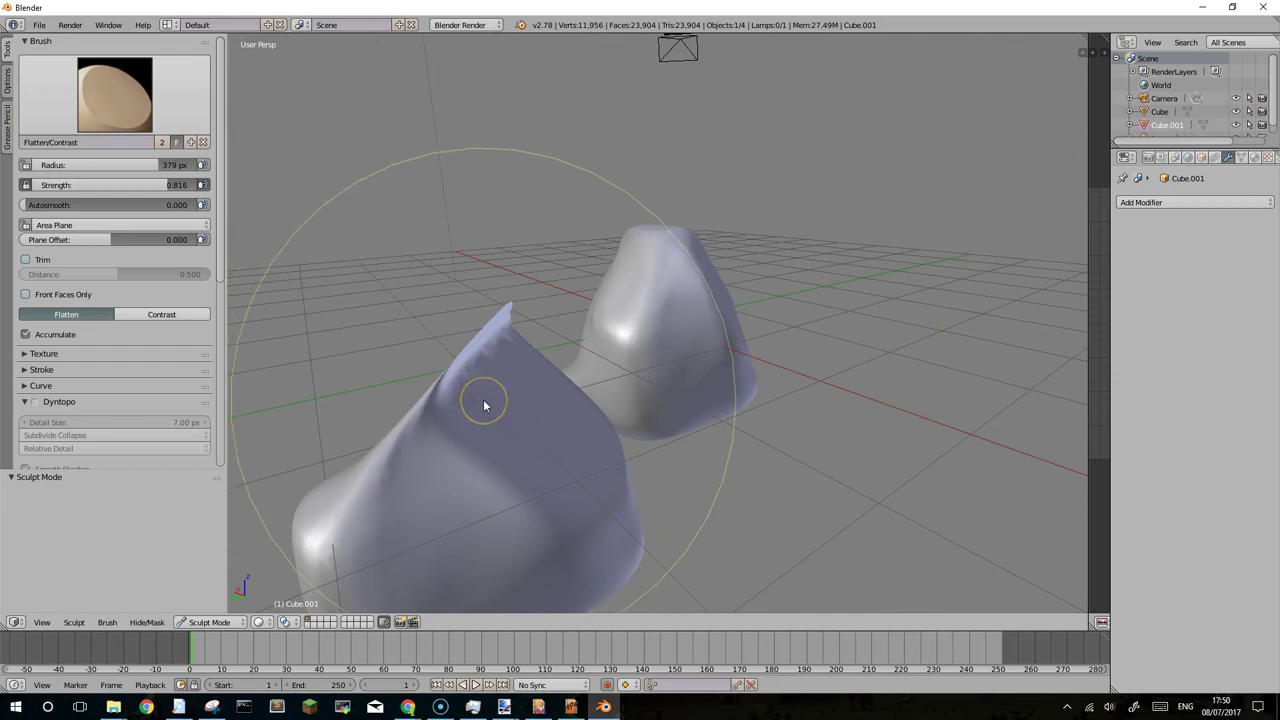
key("ctrl+z")
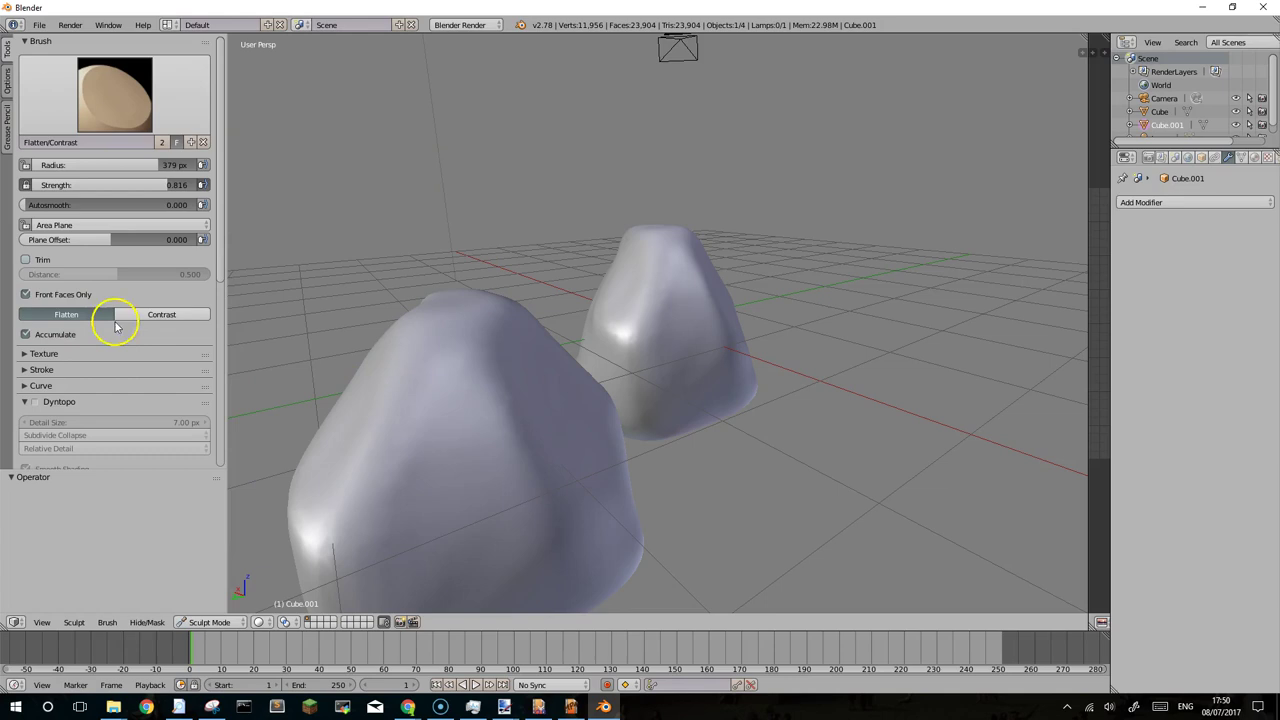
mouse_move(434, 377)
middle_mouse_down()
mouse_move(463, 434)
mouse_move(809, 491)
mouse_move(694, 543)
mouse_move(610, 552)
middle_mouse_up()
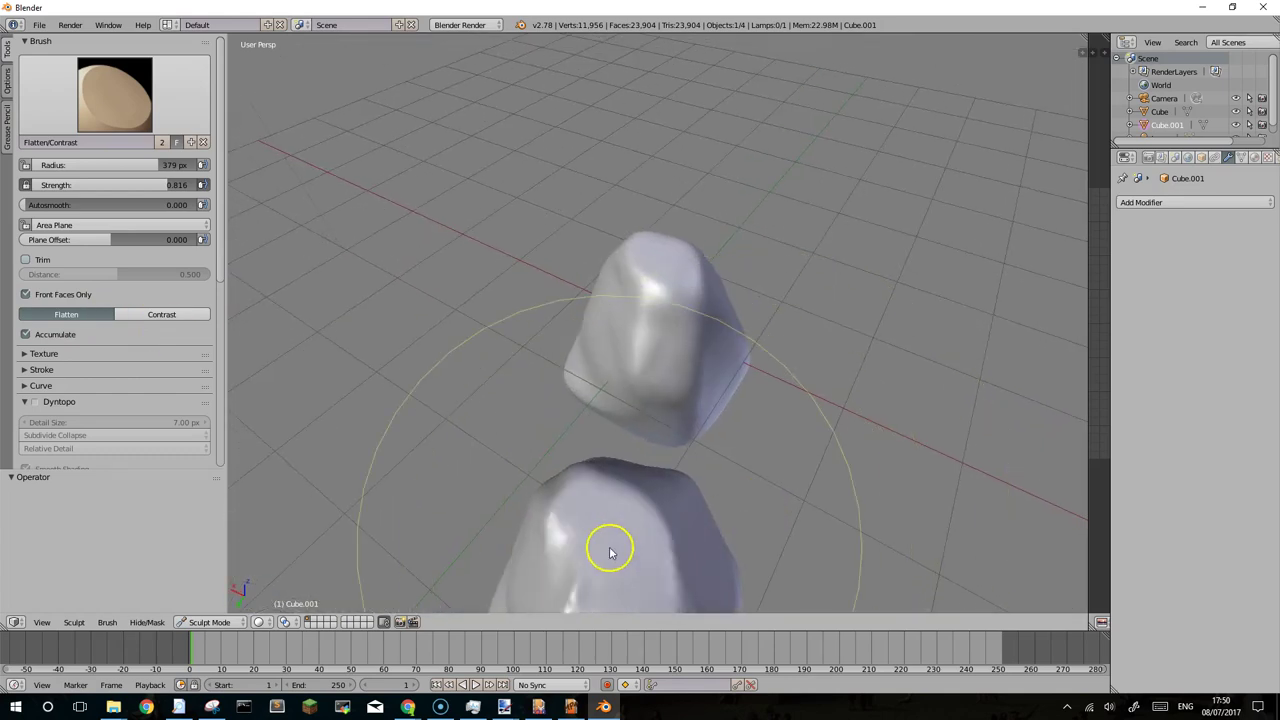
Flatten the duplicate rock's surface into broader planes with repeated gentler strokes.
mouse_move(609, 537)
left_mouse_down()
mouse_move(571, 551)
mouse_move(649, 531)
left_mouse_up()
mouse_move(649, 531)
middle_mouse_down()
mouse_move(634, 500)
mouse_move(650, 474)
mouse_move(651, 494)
middle_mouse_up()
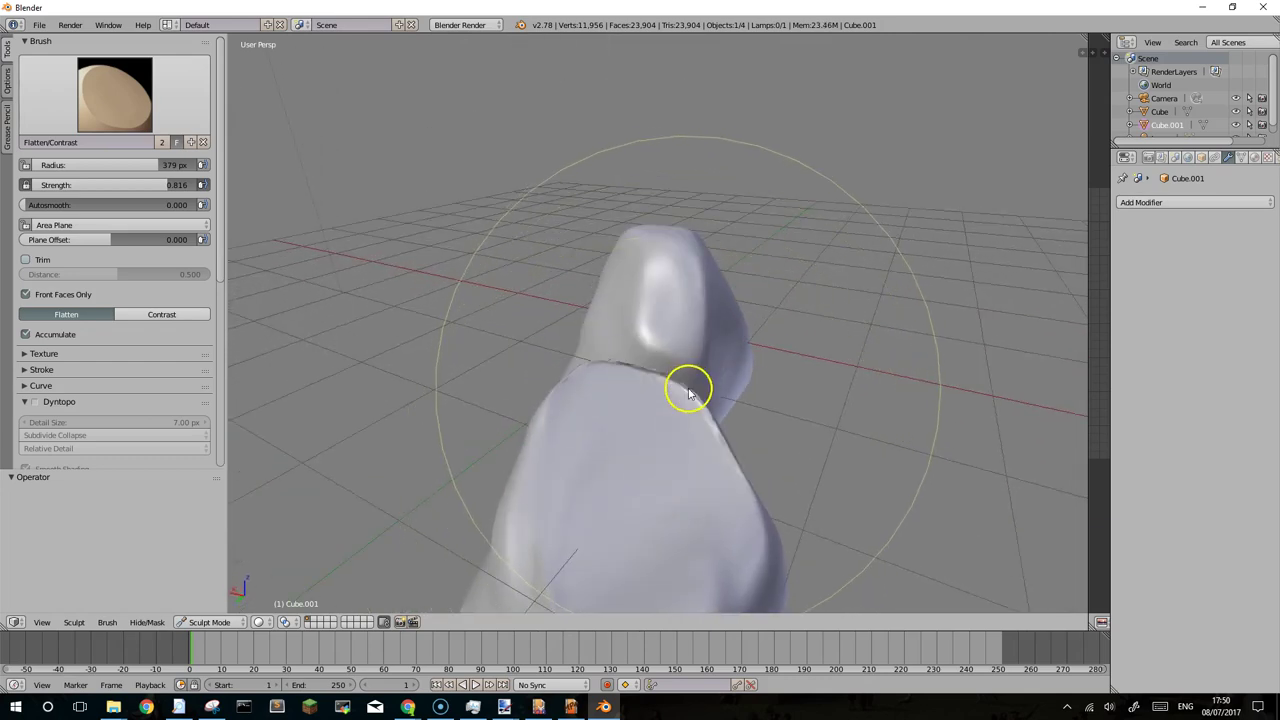
mouse_move(686, 391)
middle_mouse_down()
mouse_move(700, 400)
mouse_move(694, 451)
mouse_move(586, 437)
mouse_move(569, 460)
mouse_move(336, 360)
middle_mouse_up()
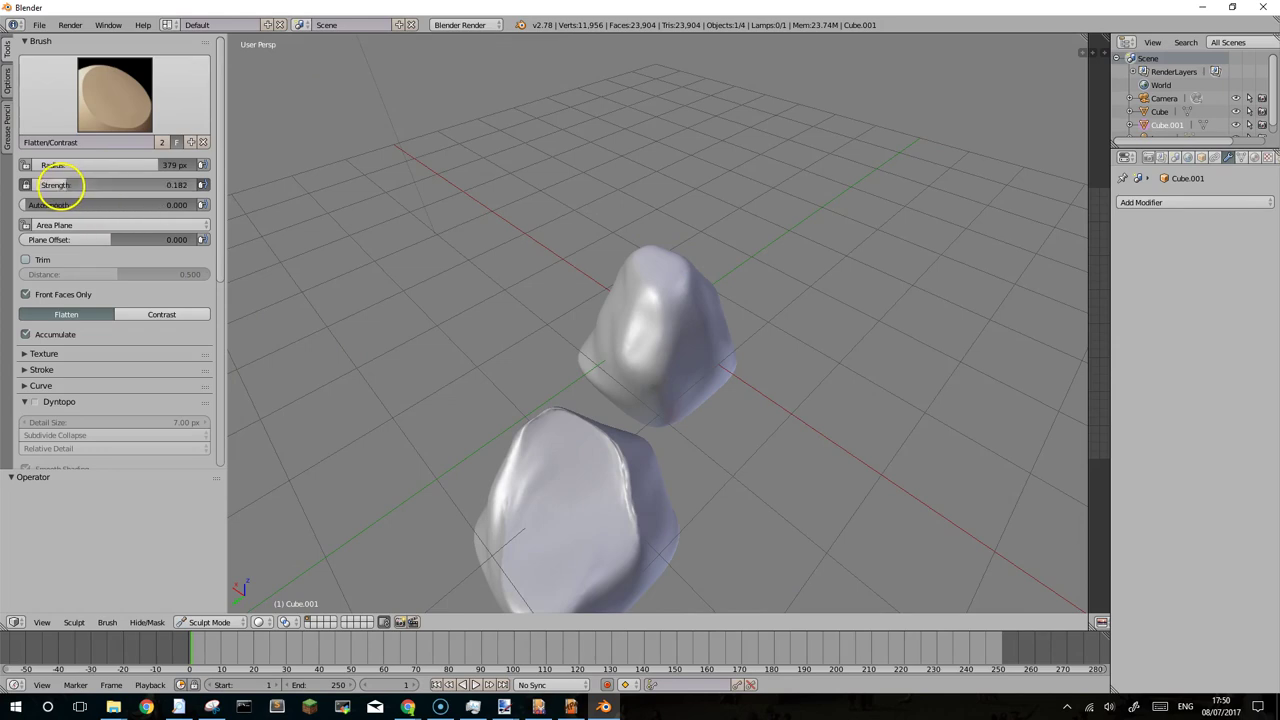
left_click_drag(350, 410, 301, 358)
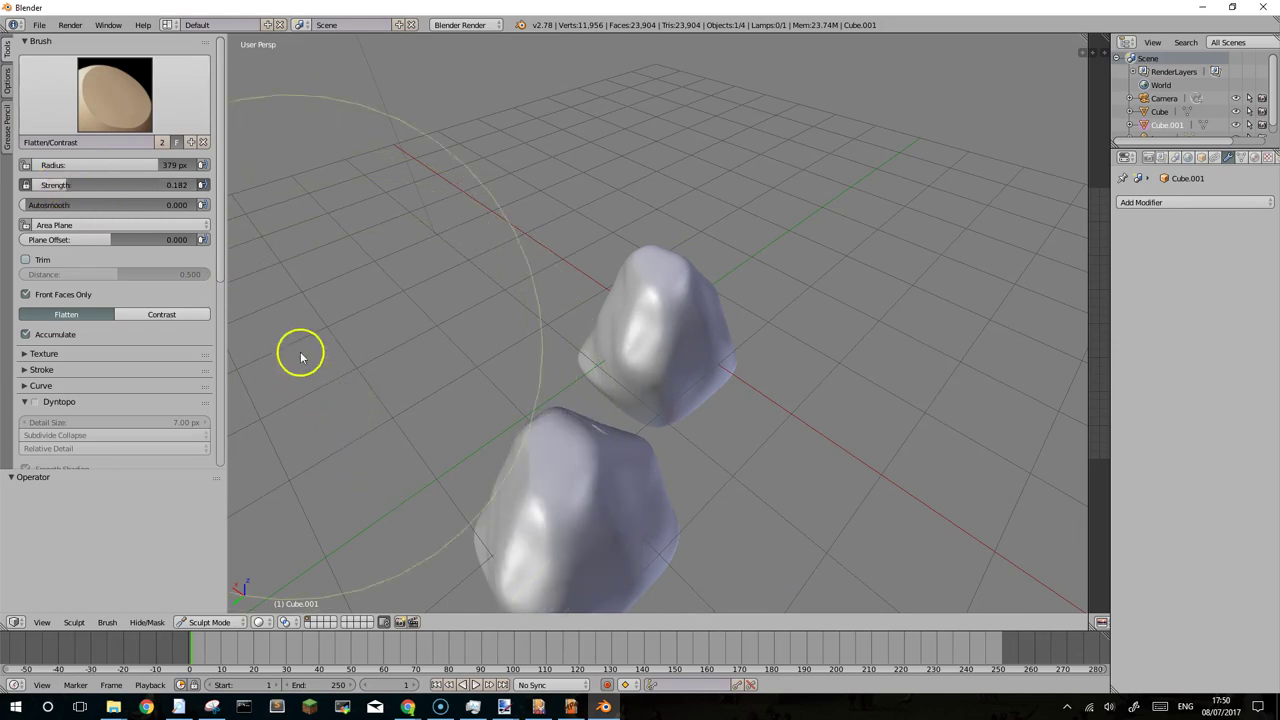
middle_click_drag(586, 463, 474, 437)
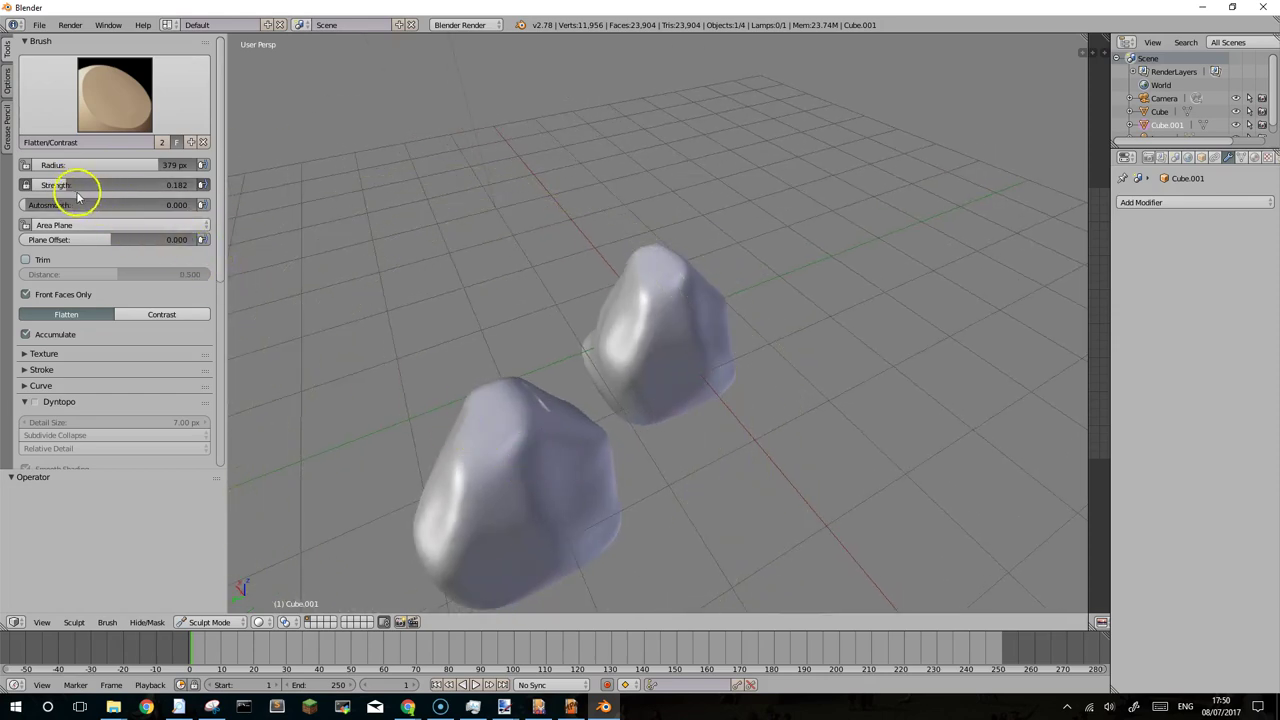
mouse_move(520, 423)
left_mouse_down()
mouse_move(463, 443)
mouse_move(518, 432)
mouse_move(503, 423)
mouse_move(523, 409)
mouse_move(484, 410)
mouse_move(531, 391)
mouse_move(503, 403)
mouse_move(515, 398)
left_mouse_up()
mouse_move(514, 400)
middle_mouse_down()
mouse_move(531, 434)
mouse_move(591, 449)
mouse_move(641, 535)
mouse_move(663, 491)
mouse_move(666, 504)
mouse_move(669, 471)
mouse_move(731, 477)
middle_mouse_up()
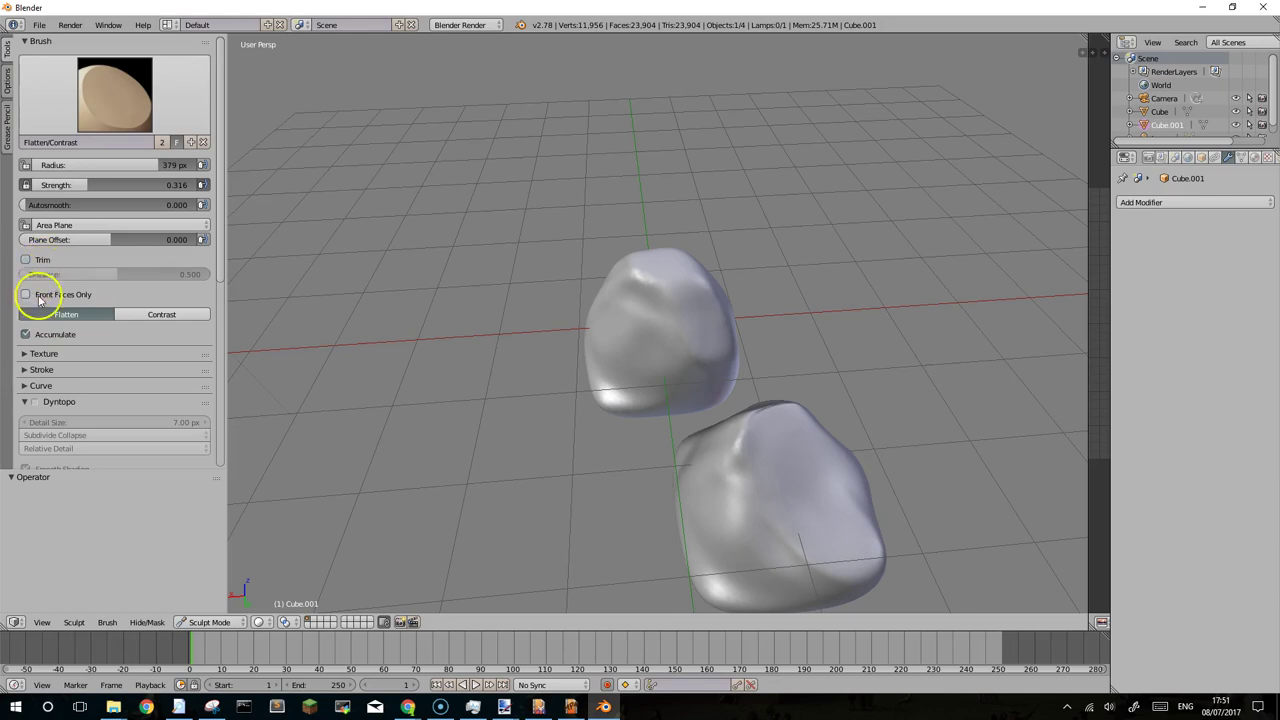
Flatten the top of the duplicate rock from a top-down view.
middle_click_drag(788, 491, 794, 514)
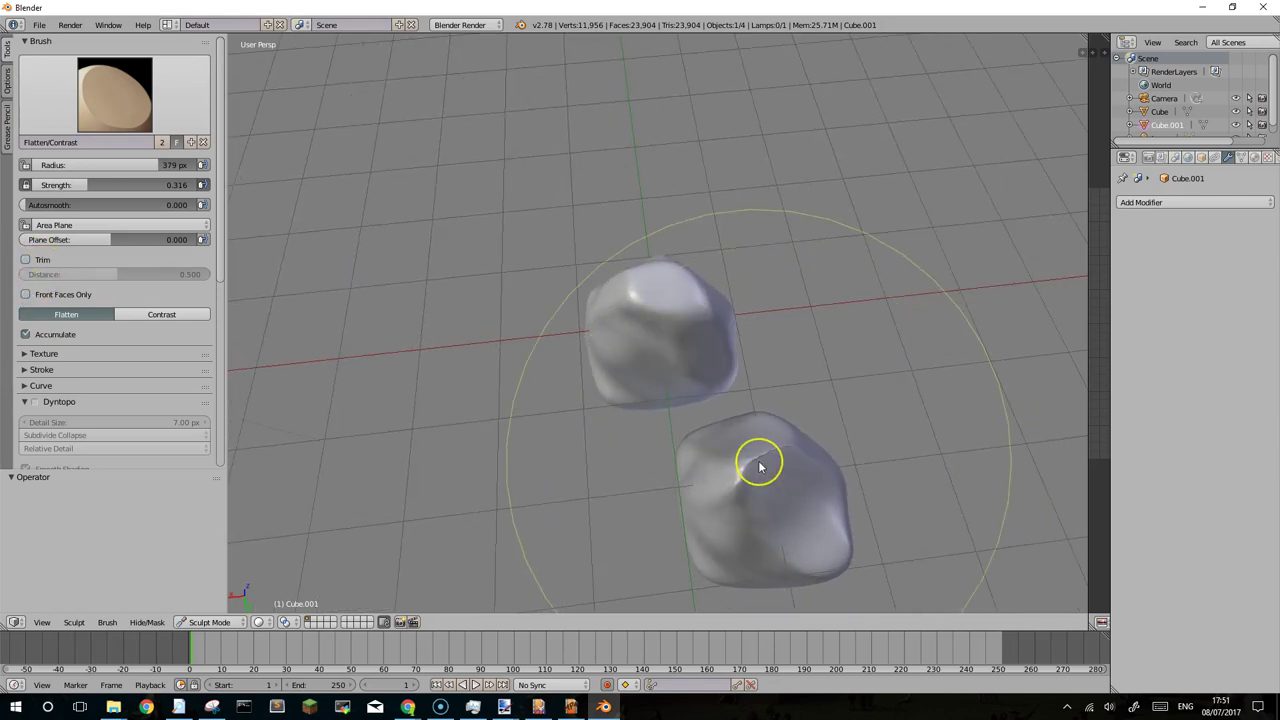
middle_click_drag(758, 466, 760, 449)
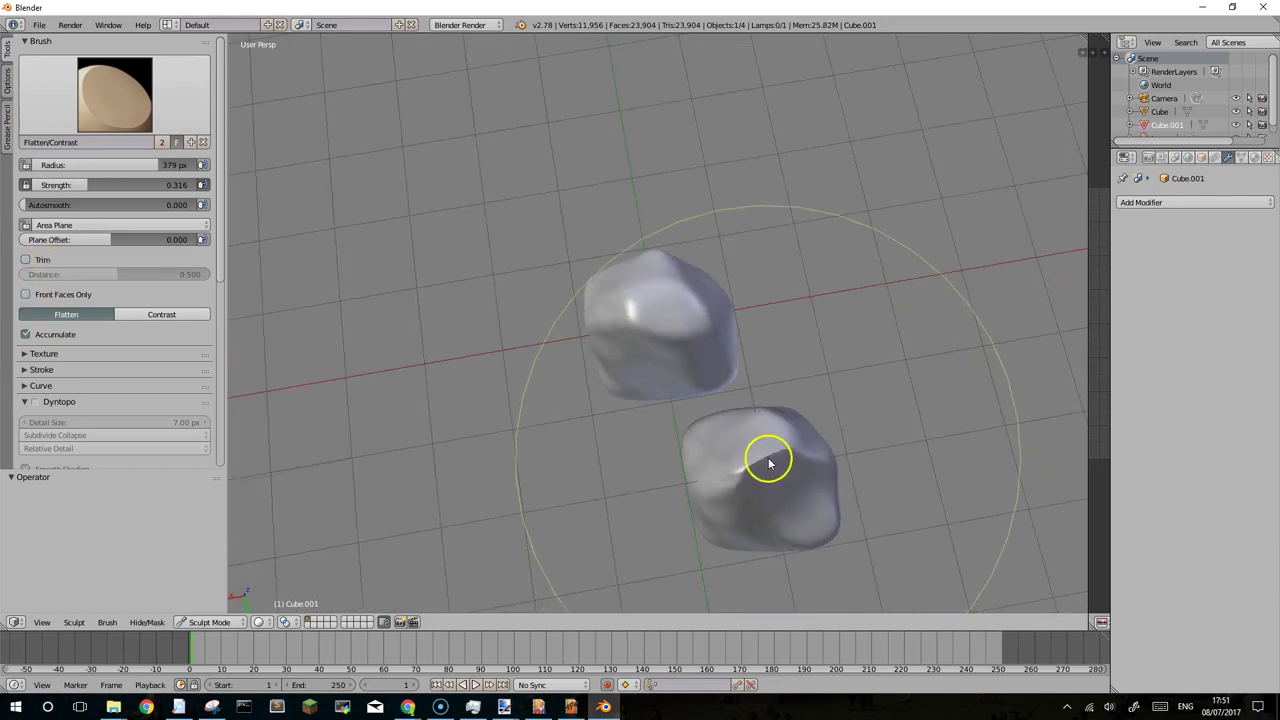
mouse_move(760, 449)
left_mouse_down()
mouse_move(771, 468)
mouse_move(777, 443)
mouse_move(694, 473)
mouse_move(766, 429)
mouse_move(828, 422)
mouse_move(742, 447)
left_mouse_up()
scroll(783, 477, "up", 1)
scroll(791, 500, "up", 2)
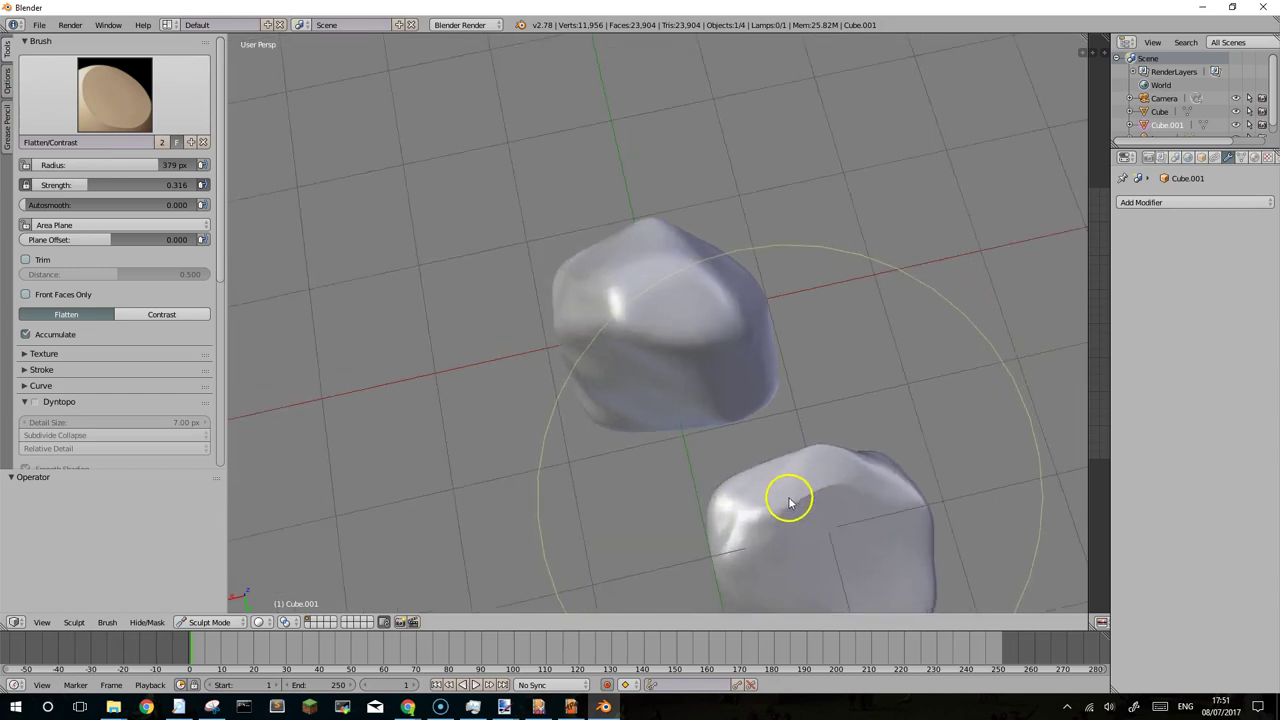
scroll(786, 449, "up", 2)
scroll(783, 422, "up", 2)
mouse_move(783, 422)
middle_mouse_down()
mouse_move(703, 381)
mouse_move(611, 429)
mouse_move(591, 466)
middle_mouse_up()
scroll(608, 436, "down", 3)
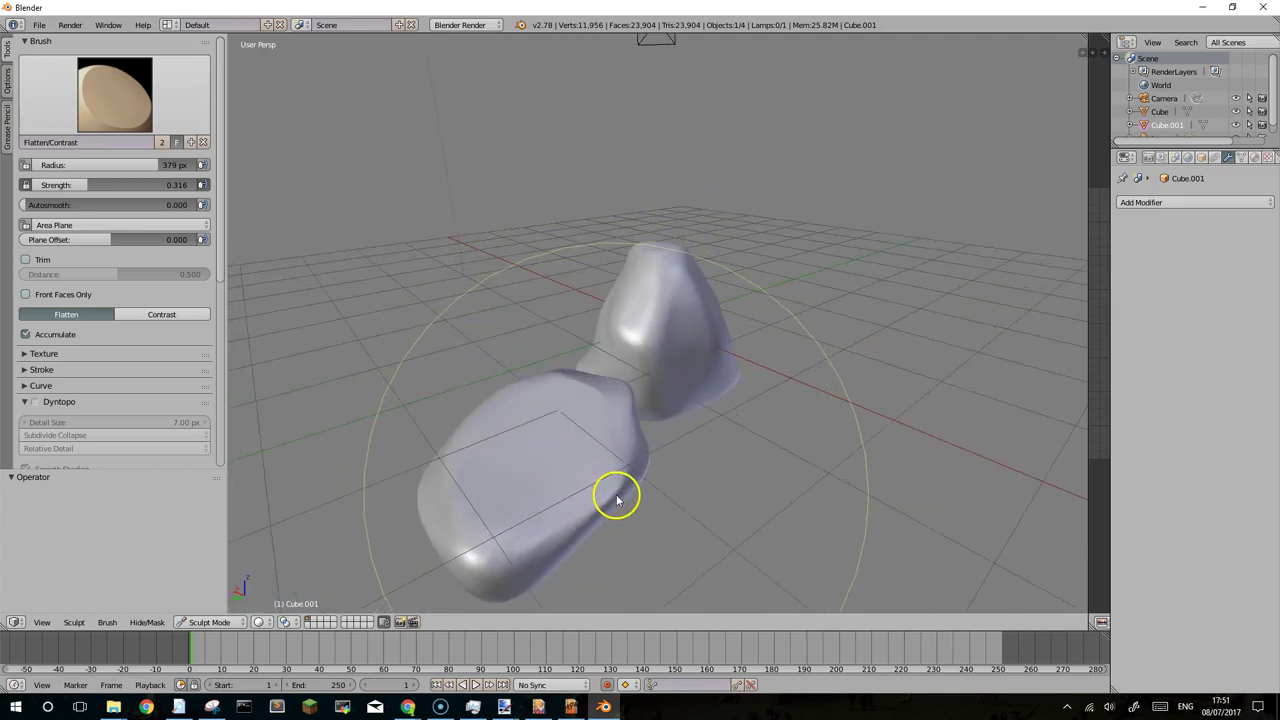
Flatten and smooth the front rock into broader, more faceted planes.
mouse_move(631, 474)
middle_mouse_down()
mouse_move(543, 449)
mouse_move(643, 502)
mouse_move(660, 463)
mouse_move(643, 411)
mouse_move(643, 441)
middle_mouse_up()
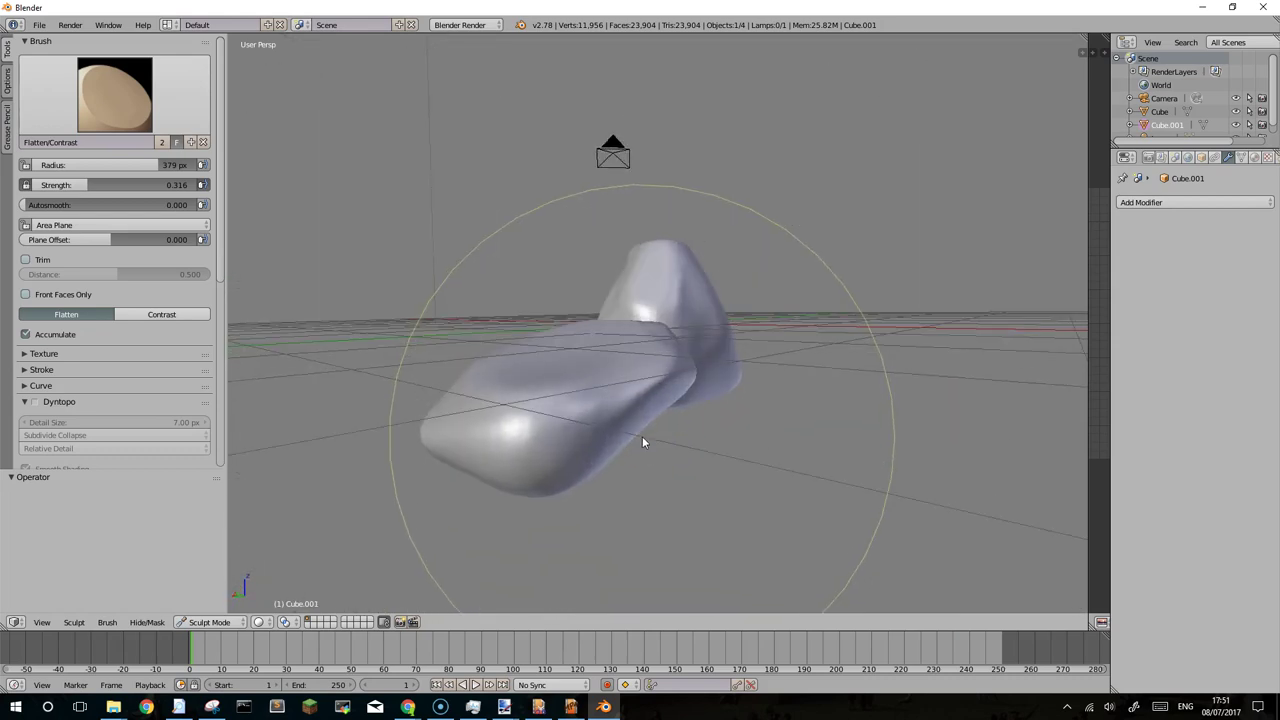
left_click_drag(643, 441, 694, 446)
mouse_move(694, 446)
middle_mouse_down()
mouse_move(594, 366)
mouse_move(563, 437)
mouse_move(578, 463)
mouse_move(514, 399)
middle_mouse_up()
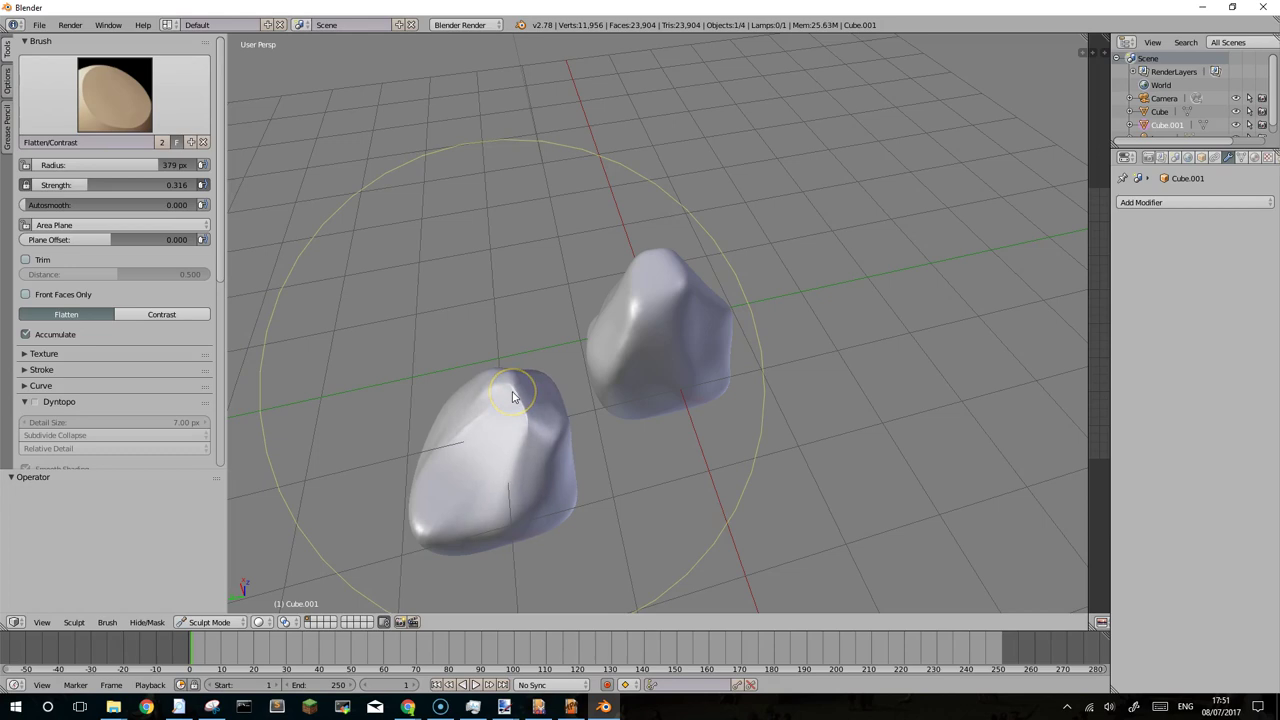
mouse_move(513, 397)
middle_mouse_down()
mouse_move(529, 414)
mouse_move(509, 449)
mouse_move(520, 374)
middle_mouse_up()
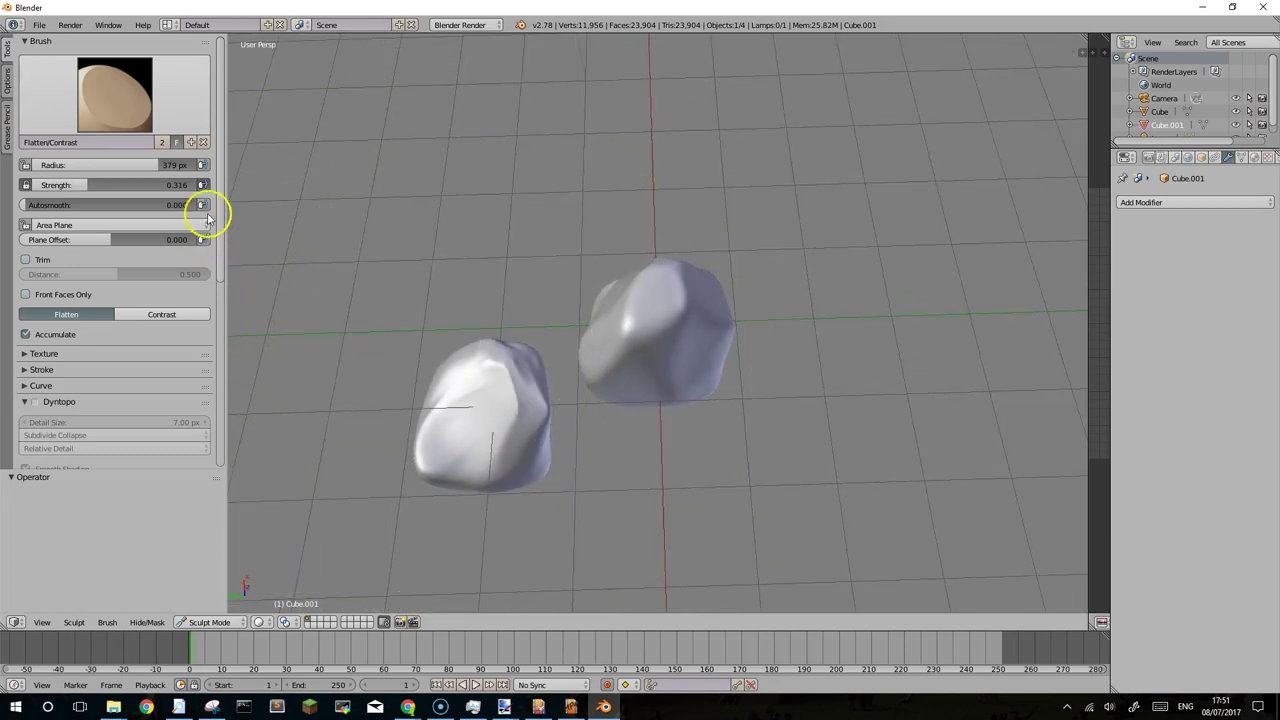
left_click(136, 122)
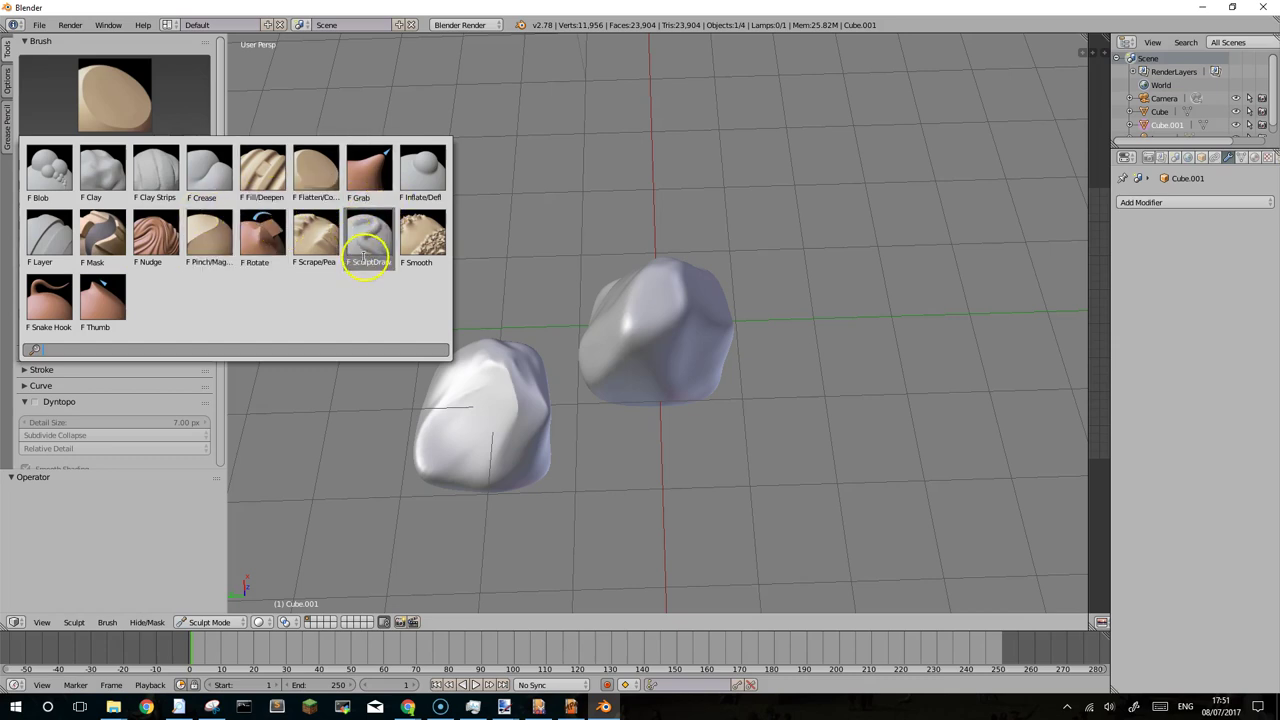
Switch to the Layer brush and build raised layered ridges across the rock.
left_click(45, 235)
mouse_move(452, 414)
left_mouse_down()
mouse_move(456, 424)
mouse_move(480, 366)
mouse_move(430, 418)
left_mouse_up()
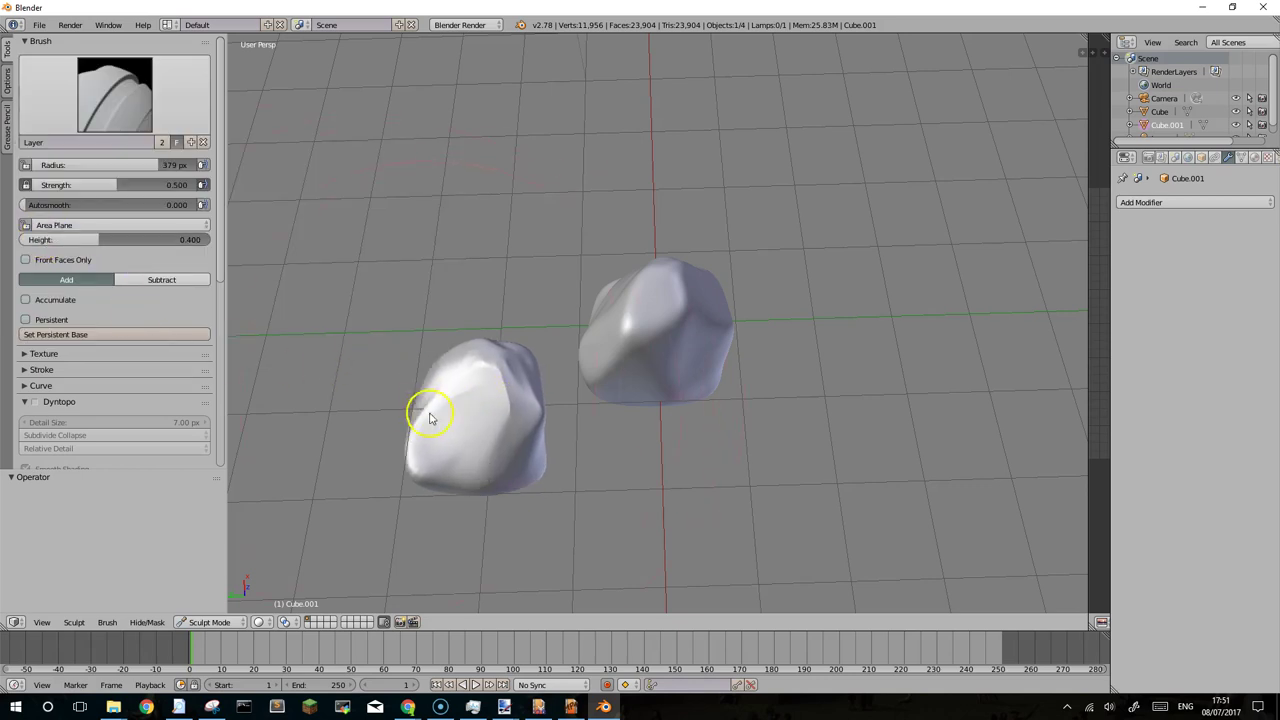
left_click_drag(484, 381, 492, 414)
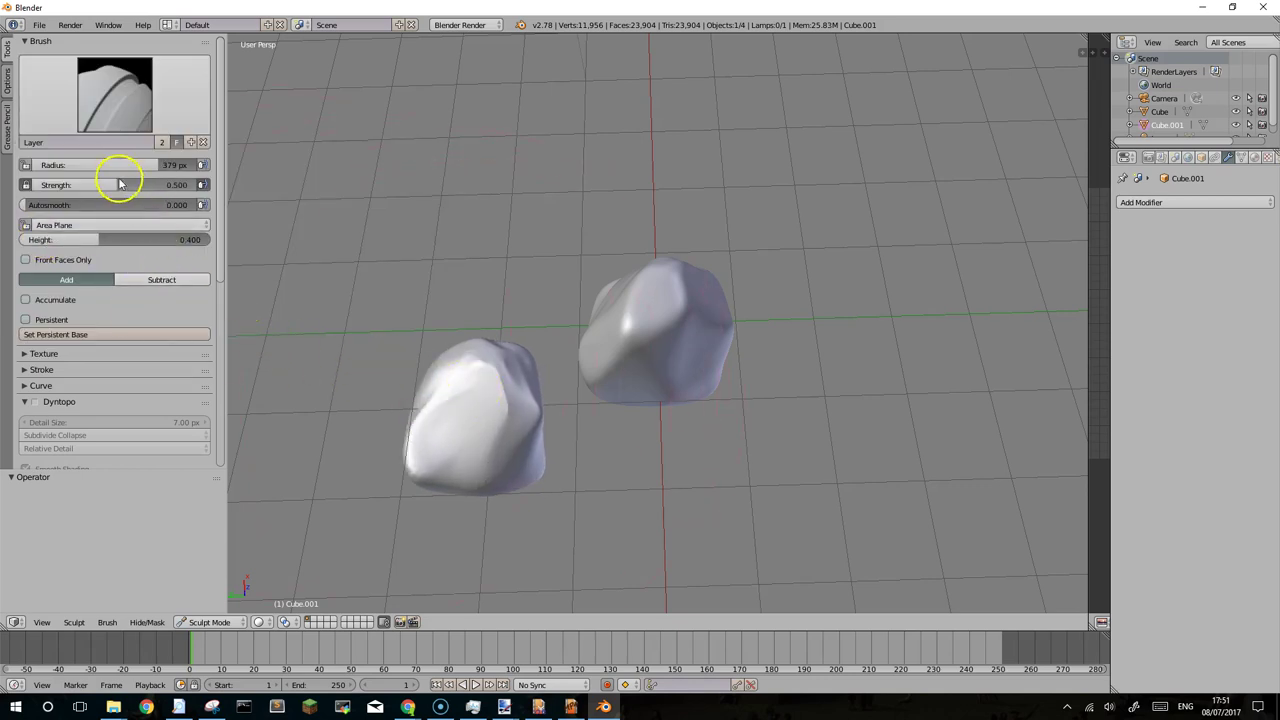
mouse_move(470, 452)
left_mouse_down()
mouse_move(466, 400)
mouse_move(497, 423)
left_mouse_up()
mouse_move(497, 423)
middle_mouse_down()
mouse_move(494, 371)
mouse_move(516, 374)
mouse_move(492, 462)
middle_mouse_up()
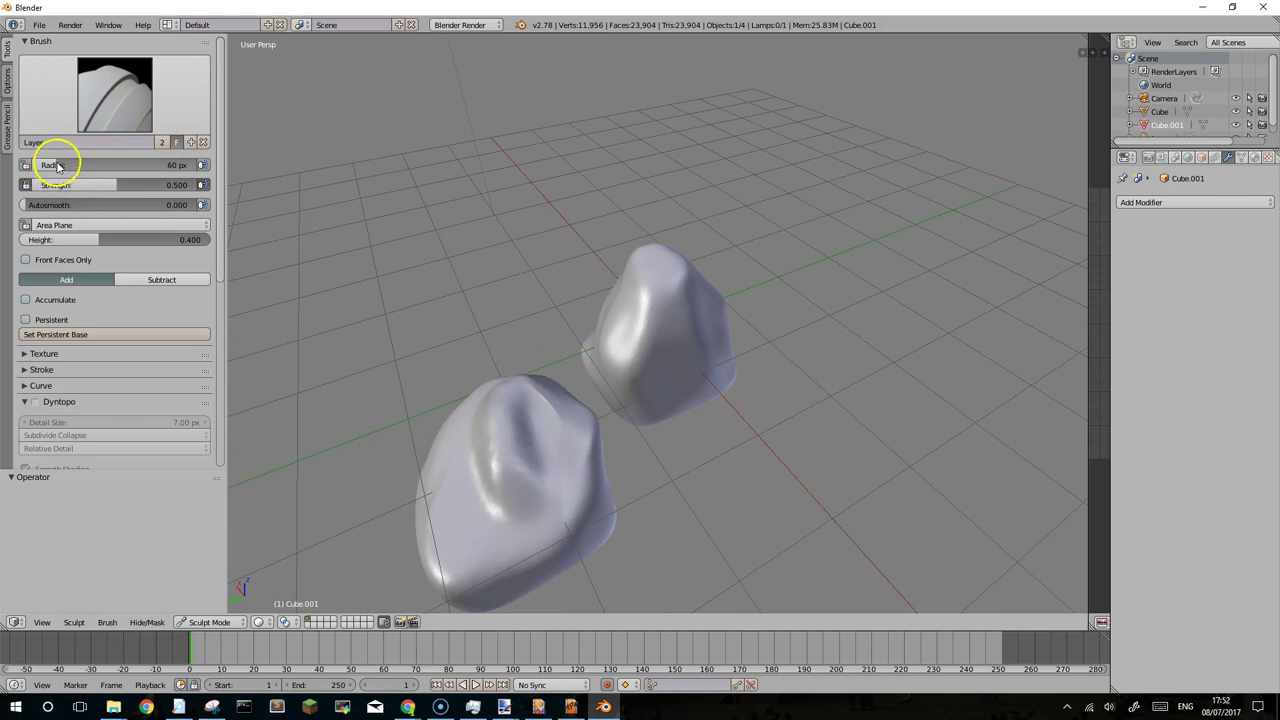
Shrink the Layer brush radius to 24 px and orbit around the rocks.
left_click_drag(45, 162, 30, 163)
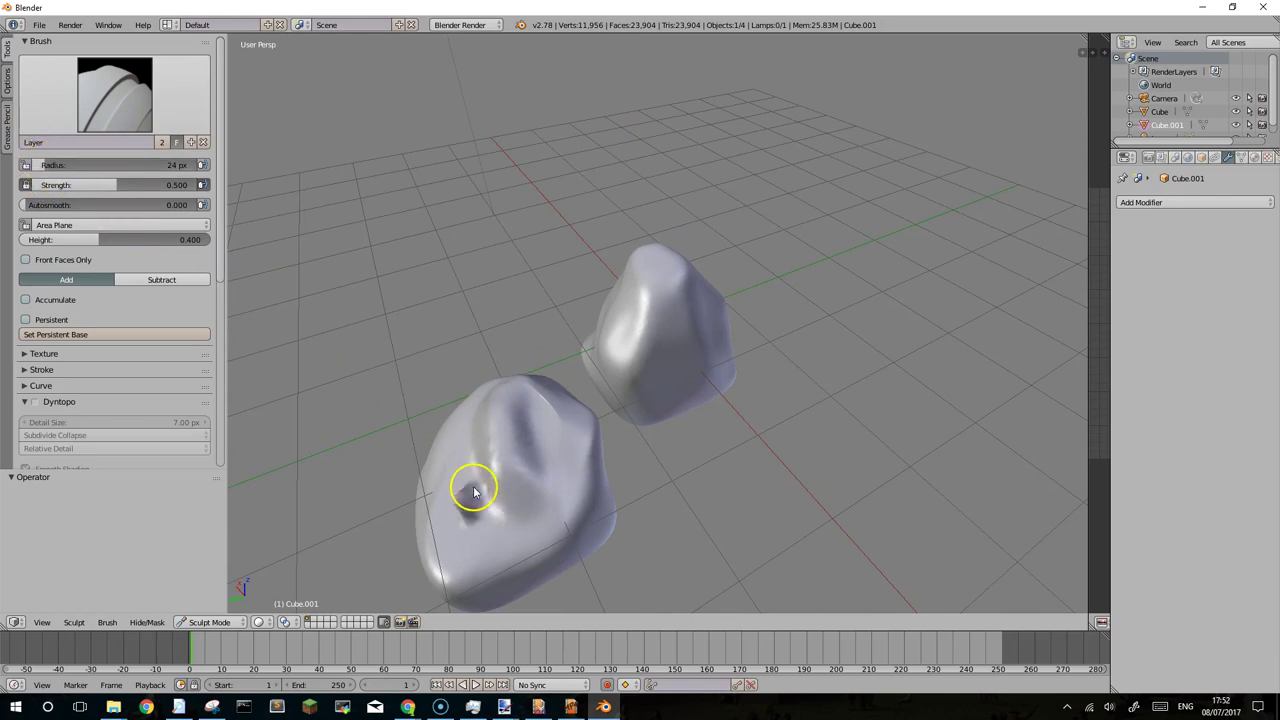
middle_click_drag(487, 483, 556, 457)
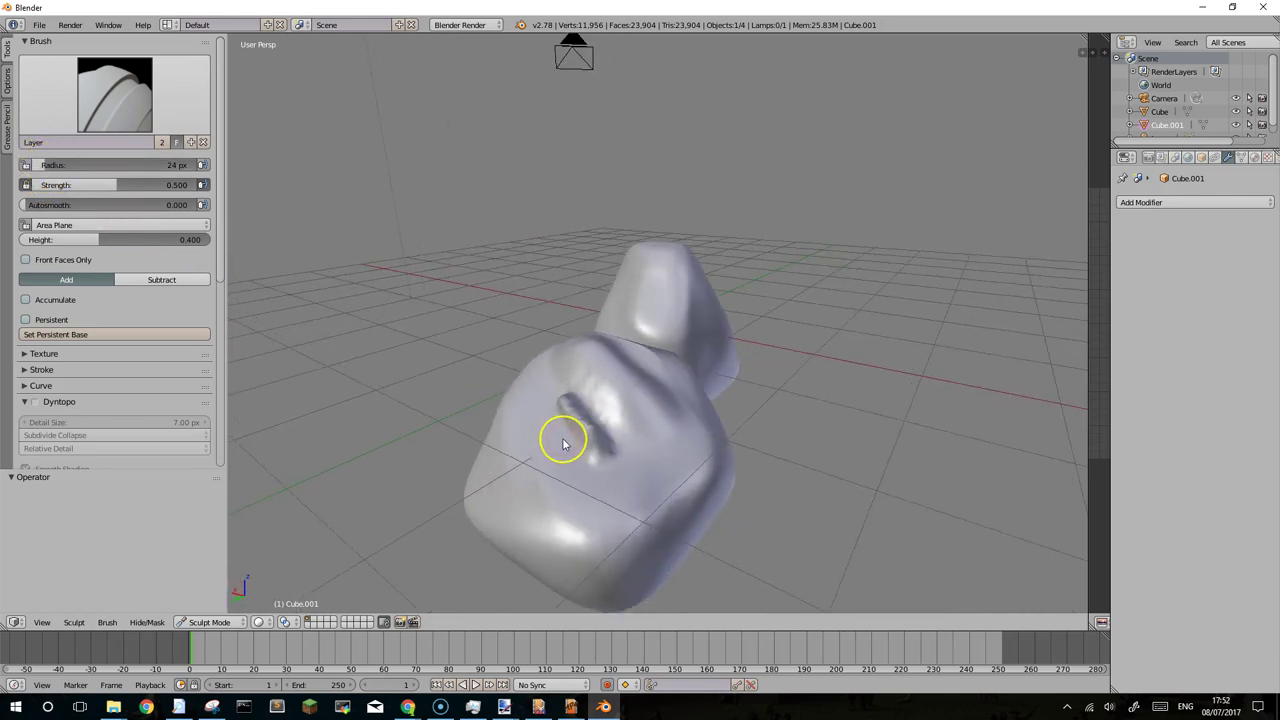
mouse_move(651, 423)
middle_mouse_down()
mouse_move(623, 403)
mouse_move(583, 443)
mouse_move(589, 433)
middle_mouse_up()
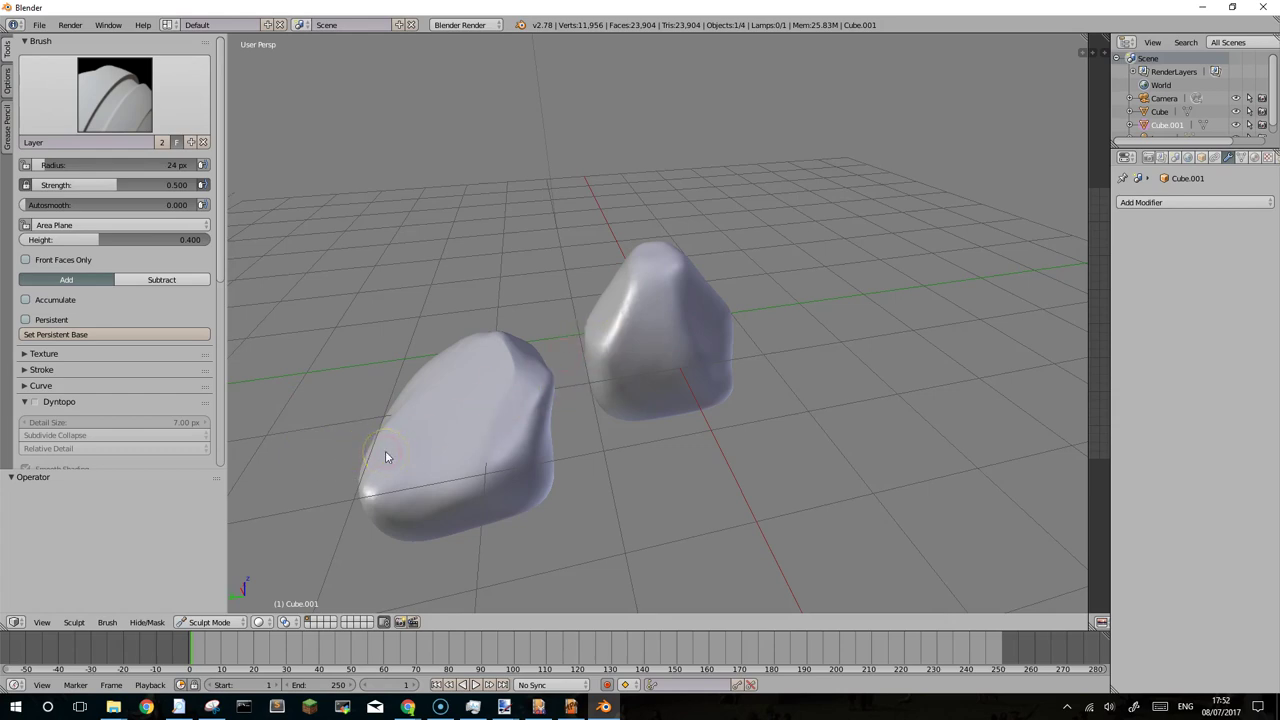
Take Cube.001 into Edit Mode, its 5,978-vertex sculpted mesh open for editing.
key("Tab")
mouse_move(651, 323)
middle_mouse_down()
mouse_move(597, 317)
mouse_move(417, 403)
middle_mouse_up()
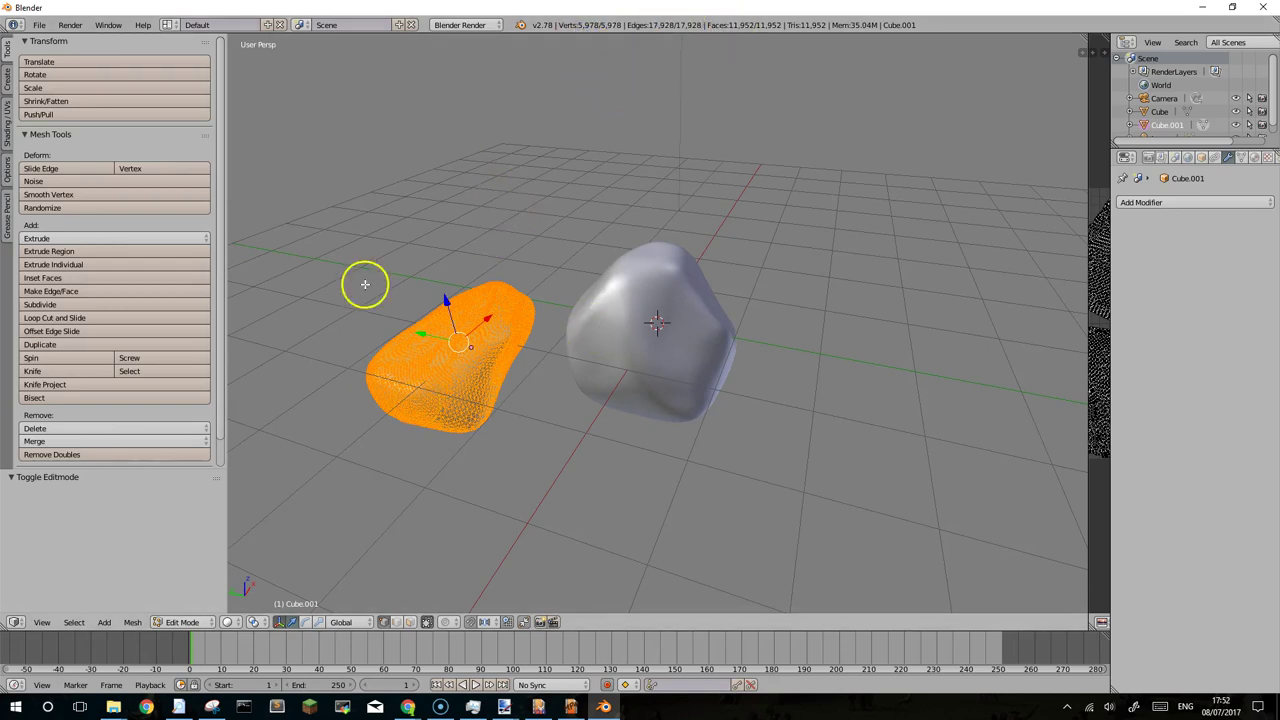
mouse_move(481, 337)
middle_mouse_down()
mouse_move(491, 386)
mouse_move(566, 297)
mouse_move(543, 301)
middle_mouse_up()
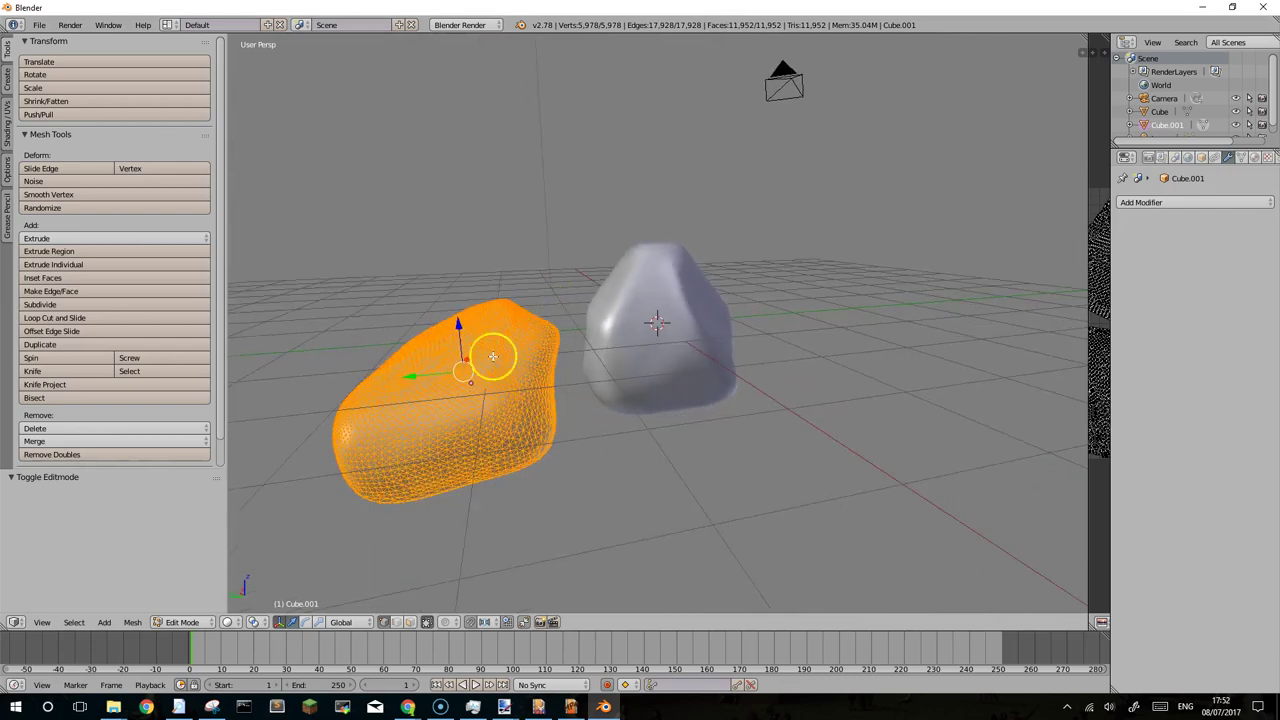